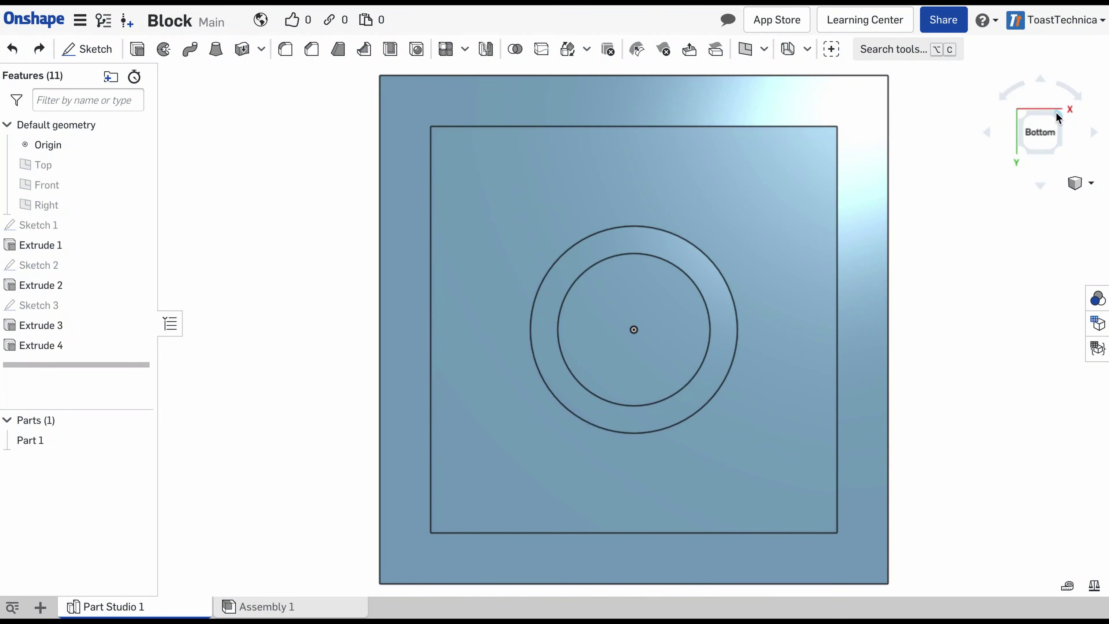
Draft the block's right side face outward by 30 degrees, using the studded top face as the neutral plane.
left_click(1057, 117)
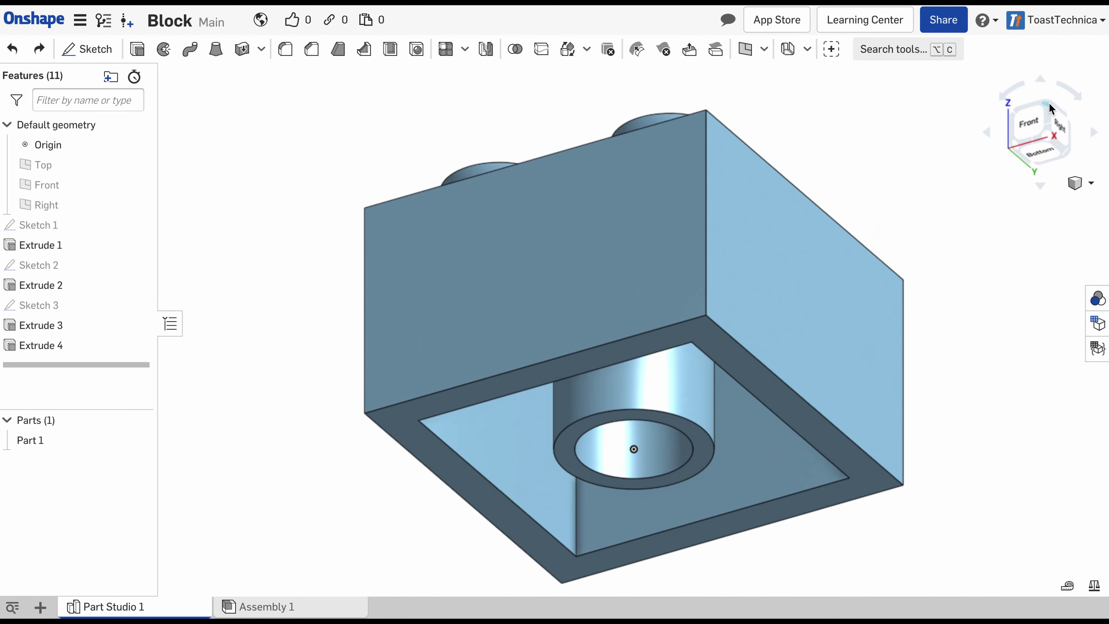
left_click(1050, 109)
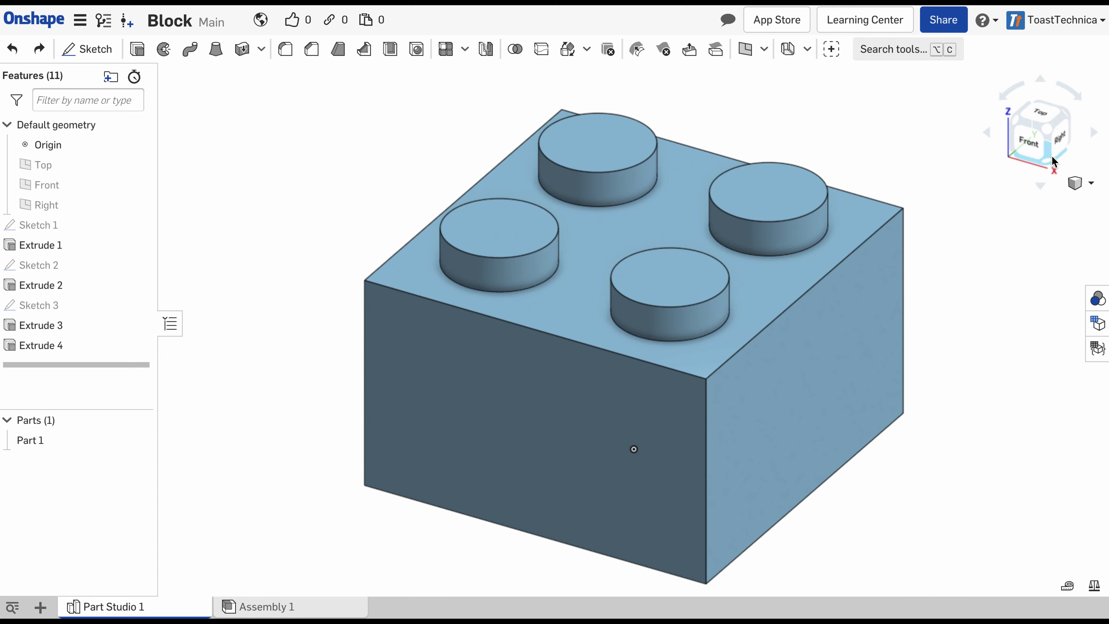
left_click(1049, 166)
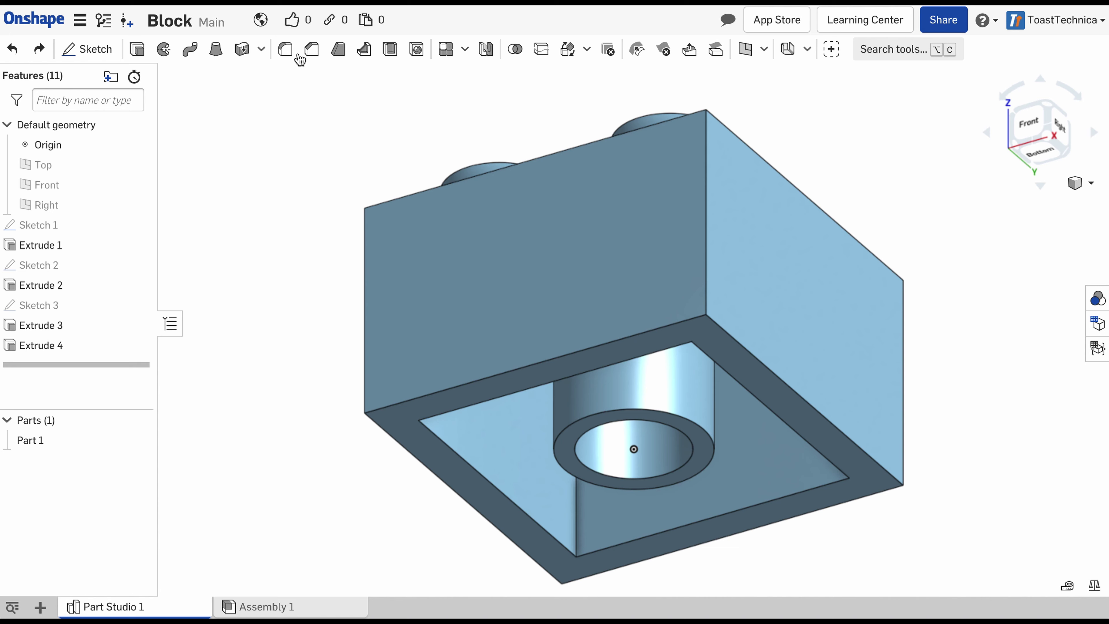
left_click(338, 49)
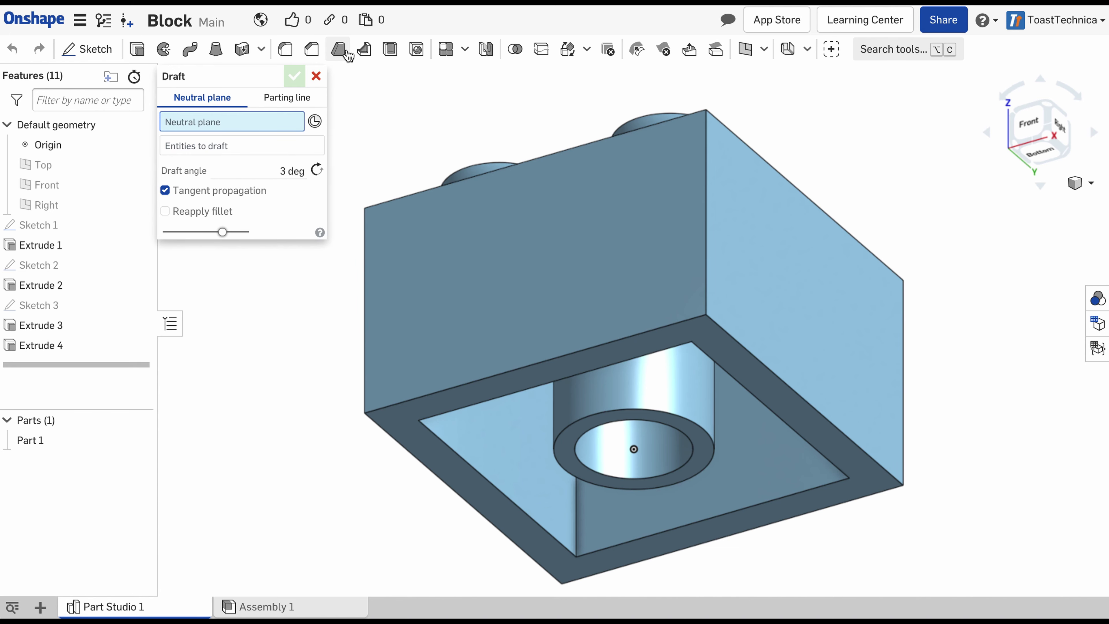
left_click(1042, 82)
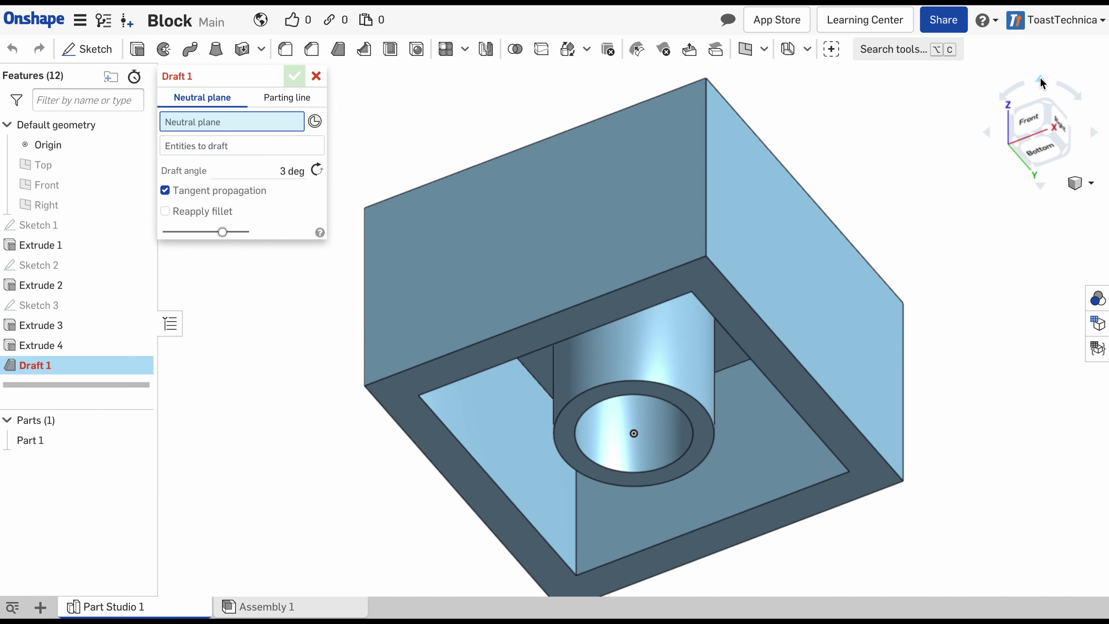
left_click(1040, 186)
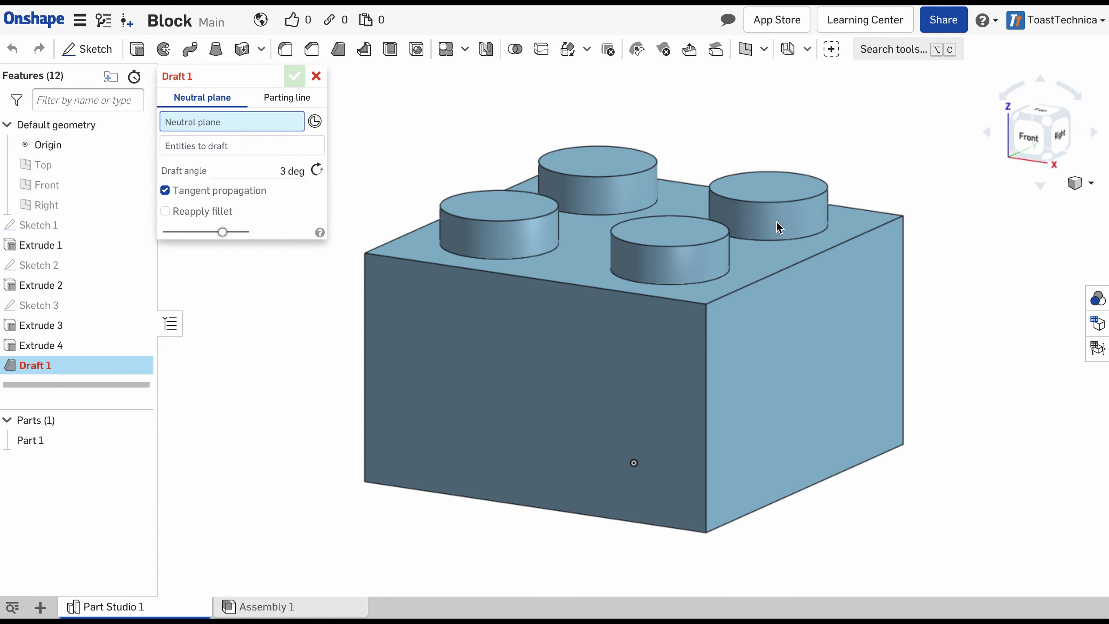
left_click(756, 262)
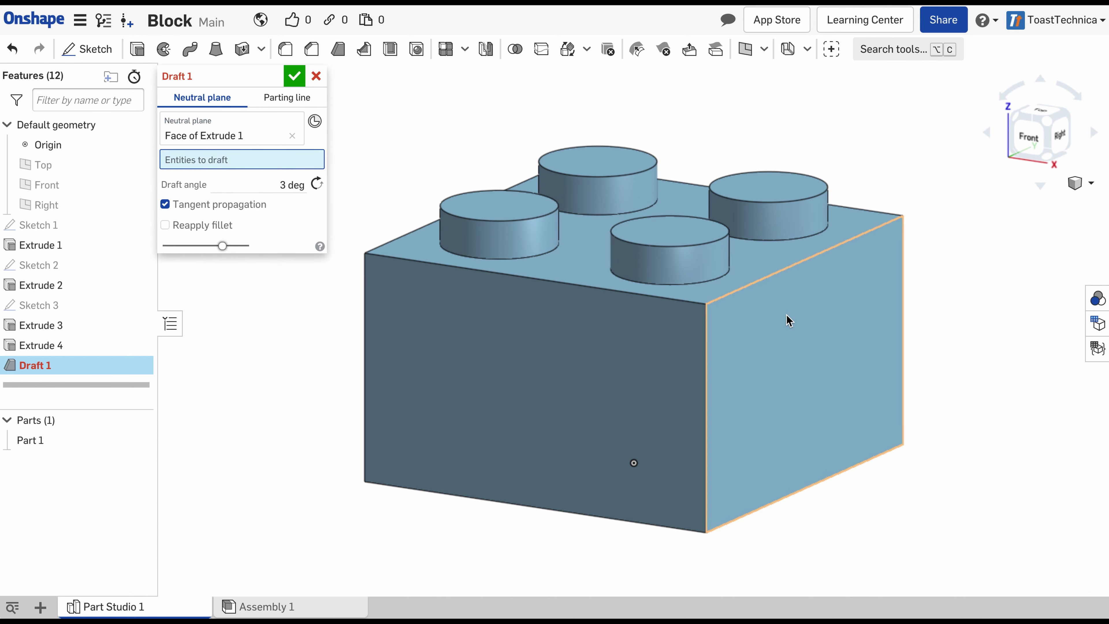
left_click(818, 351)
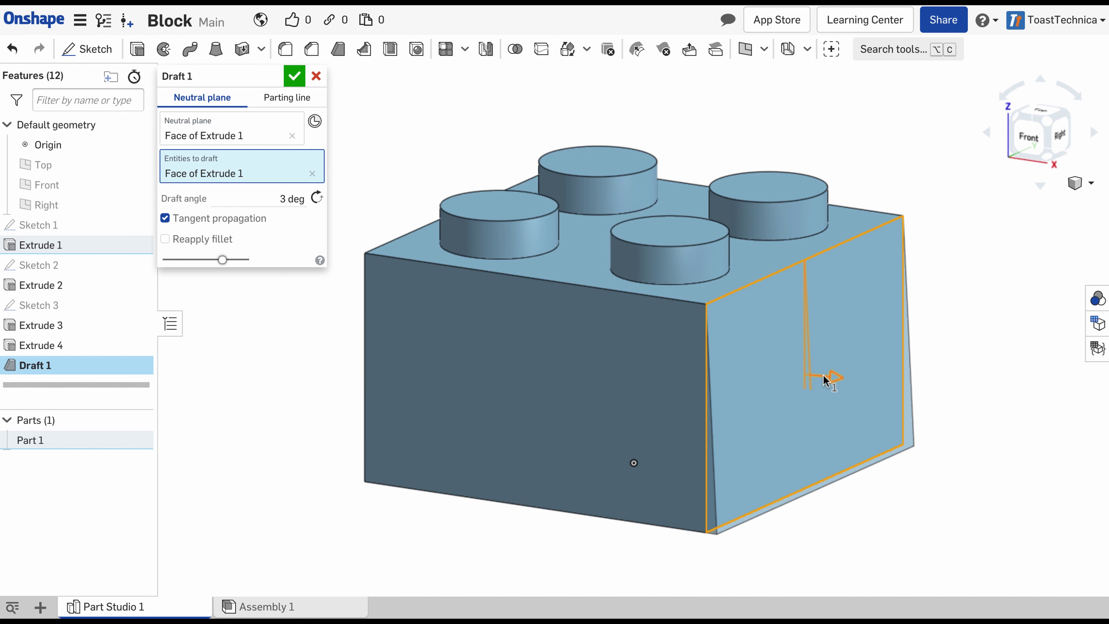
left_click_drag(825, 380, 876, 366)
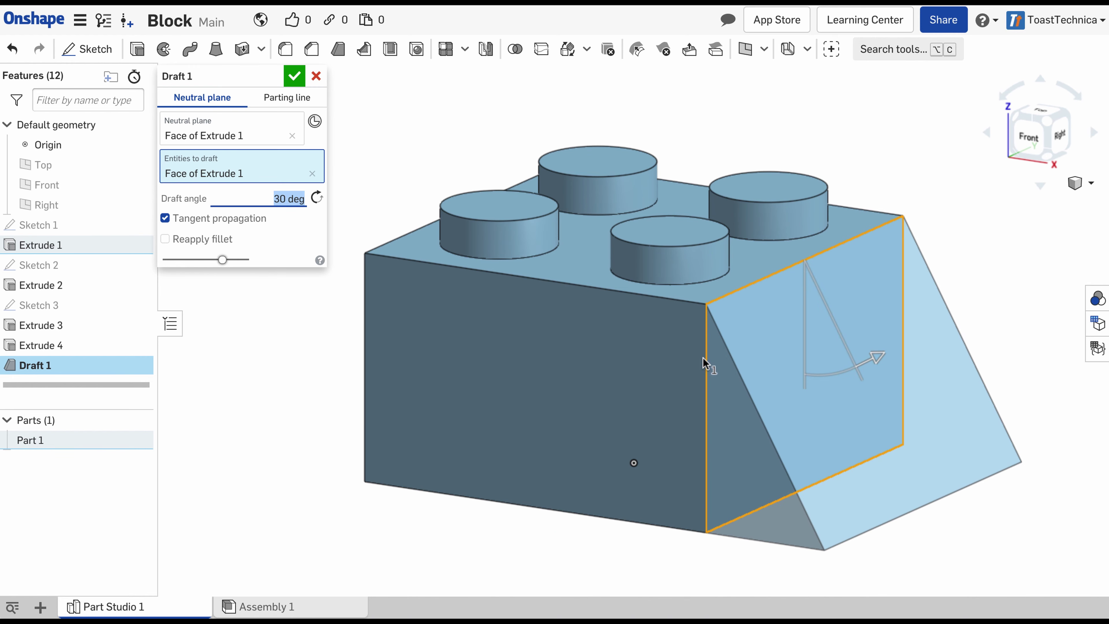
left_click(294, 77)
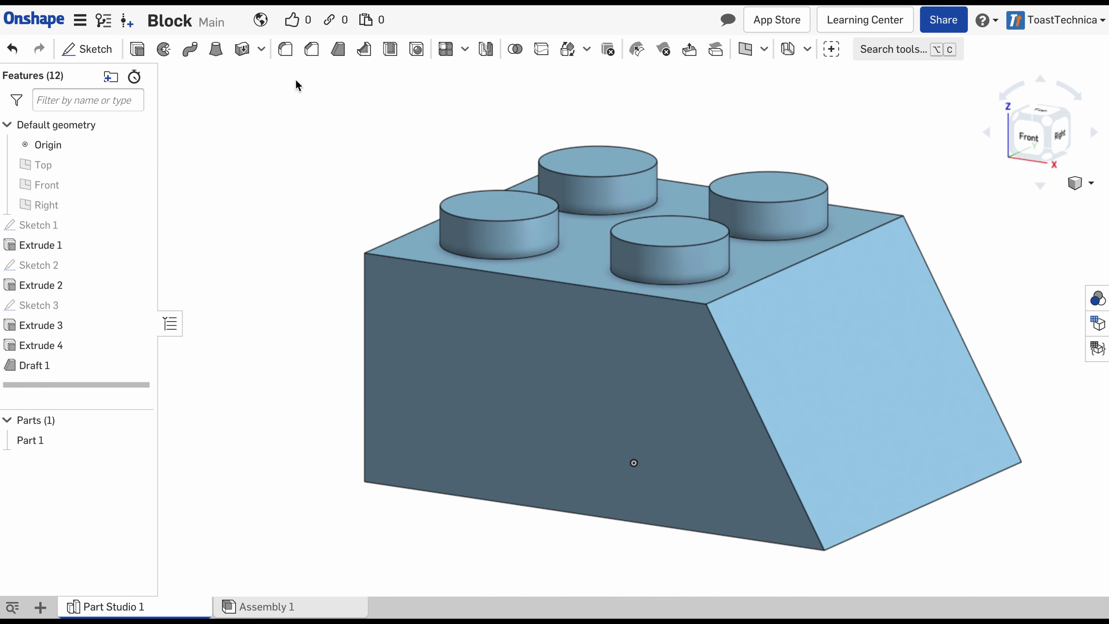
Examine the drafted block's underside, front and top.
key("Up")
key("Up")
key("Up")
key("Up")
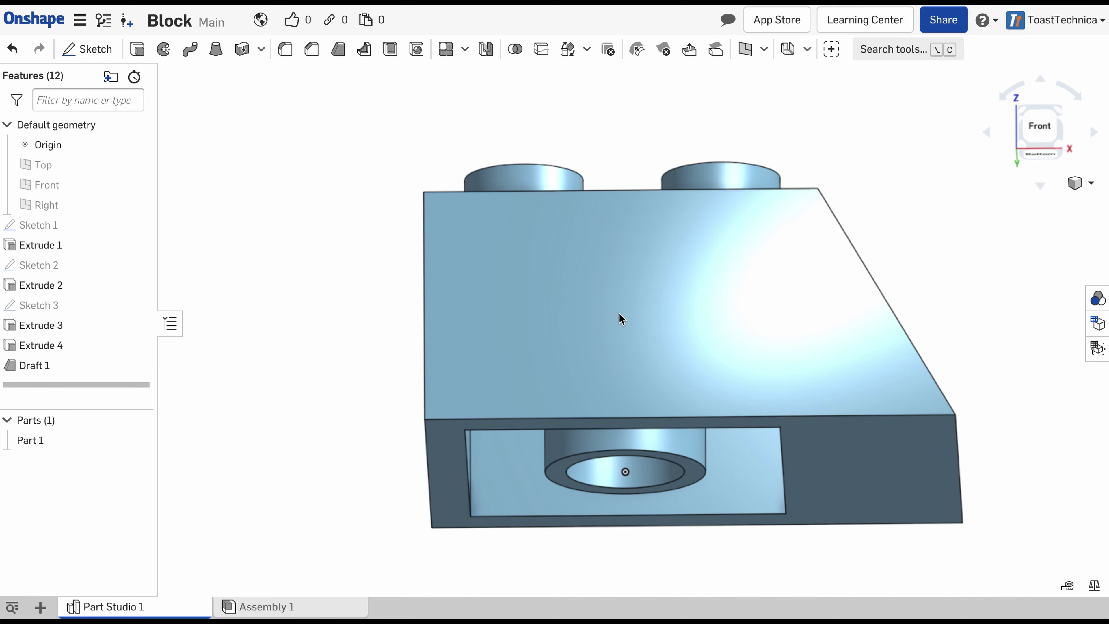
key("Down")
key("Down")
key("Down")
key("Down")
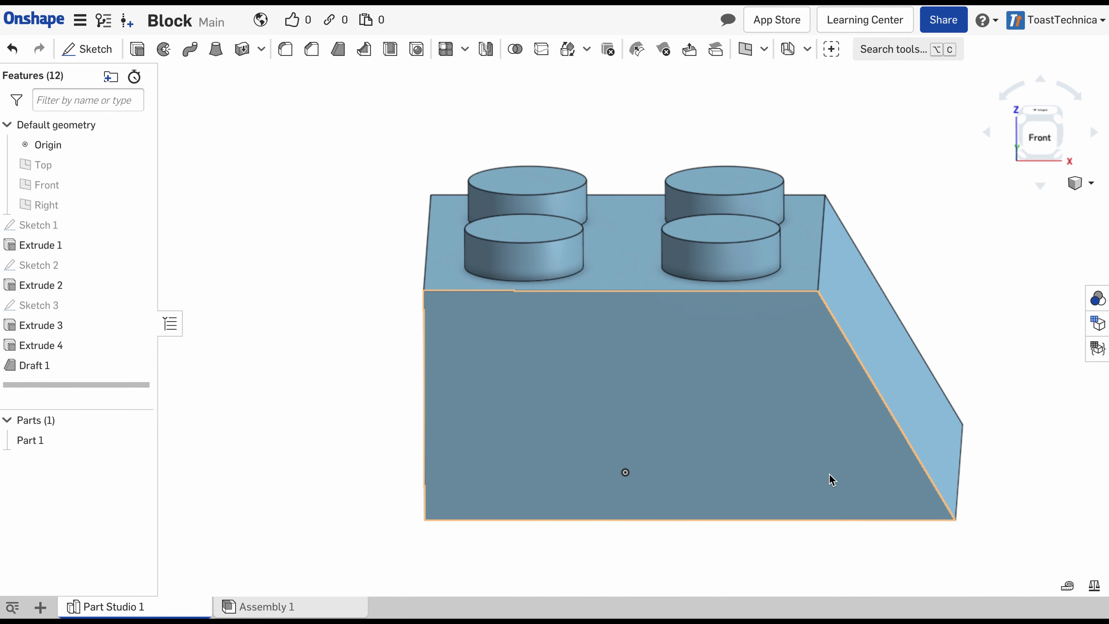
Edit the draft, replacing its neutral plane with the block's bottom rim face.
double_click(43, 365)
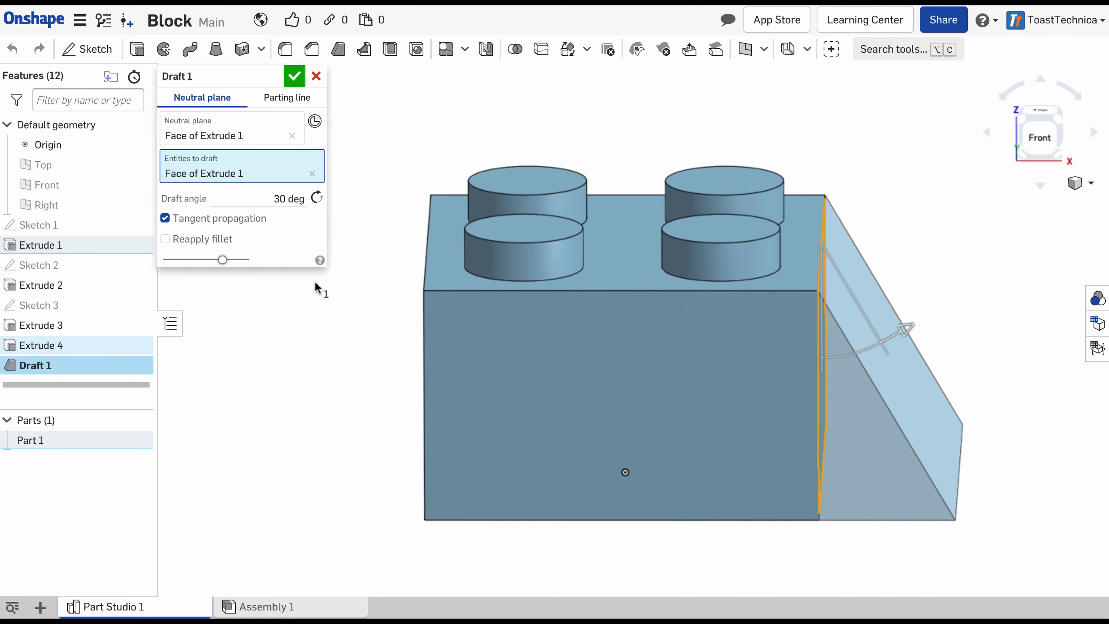
left_click(1059, 123)
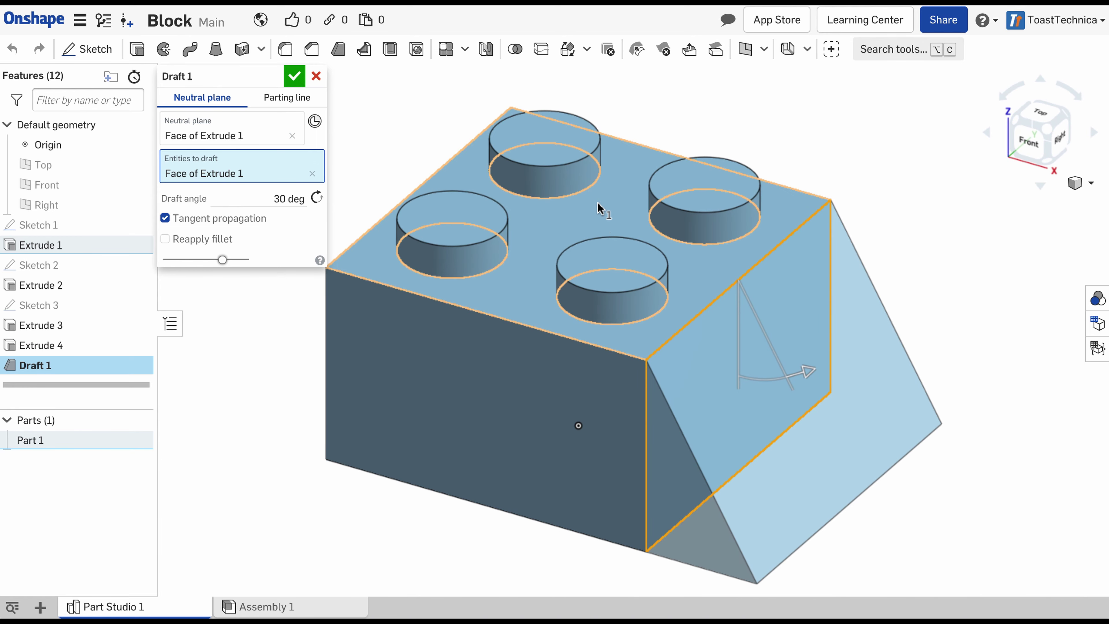
left_click(291, 136)
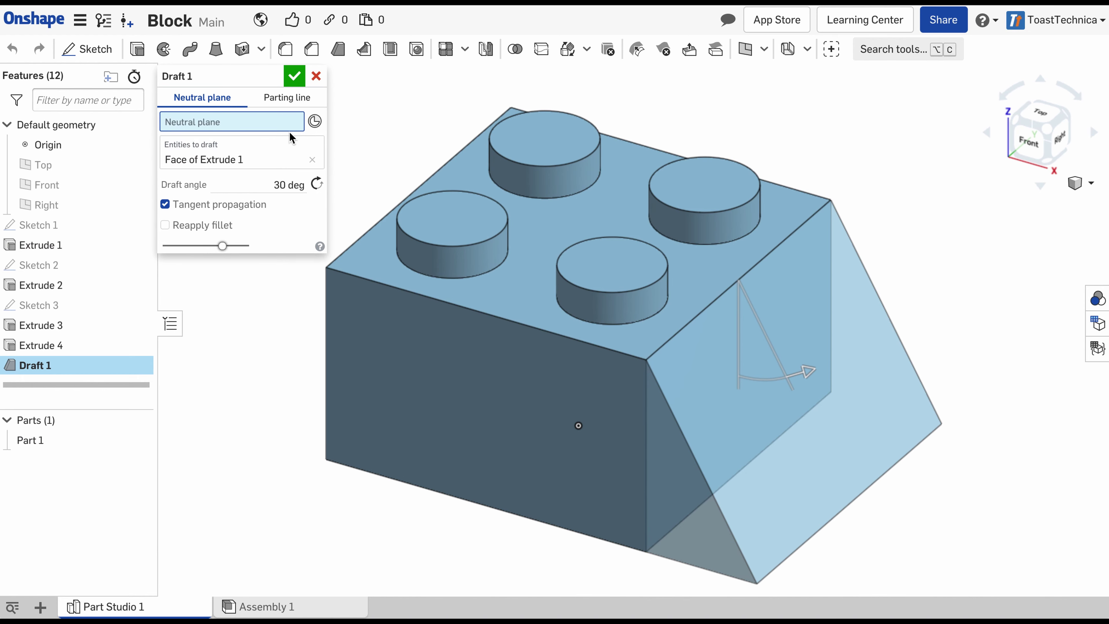
key("shift+Up")
key("shift+Up")
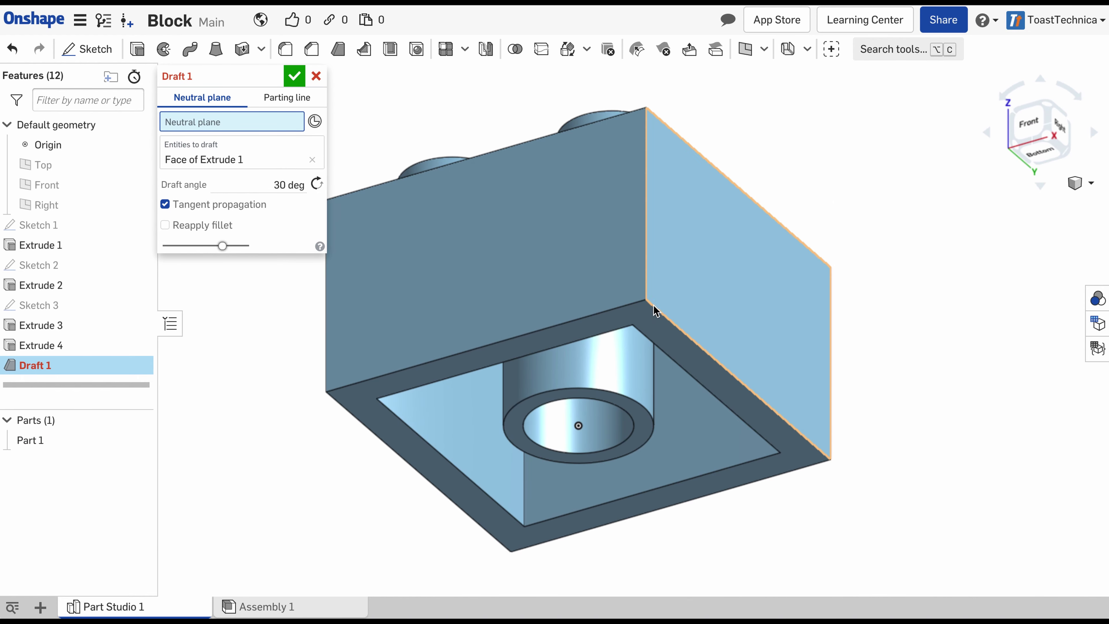
left_click(663, 326)
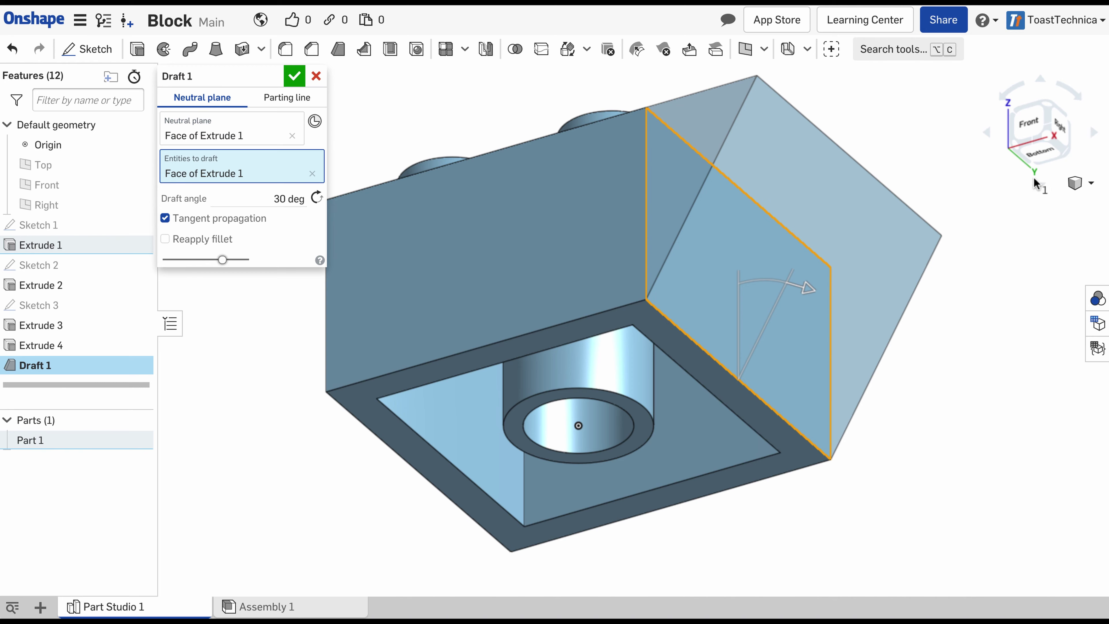
Set the draft angle to 45 degrees and accept the edited draft.
left_click(1052, 113)
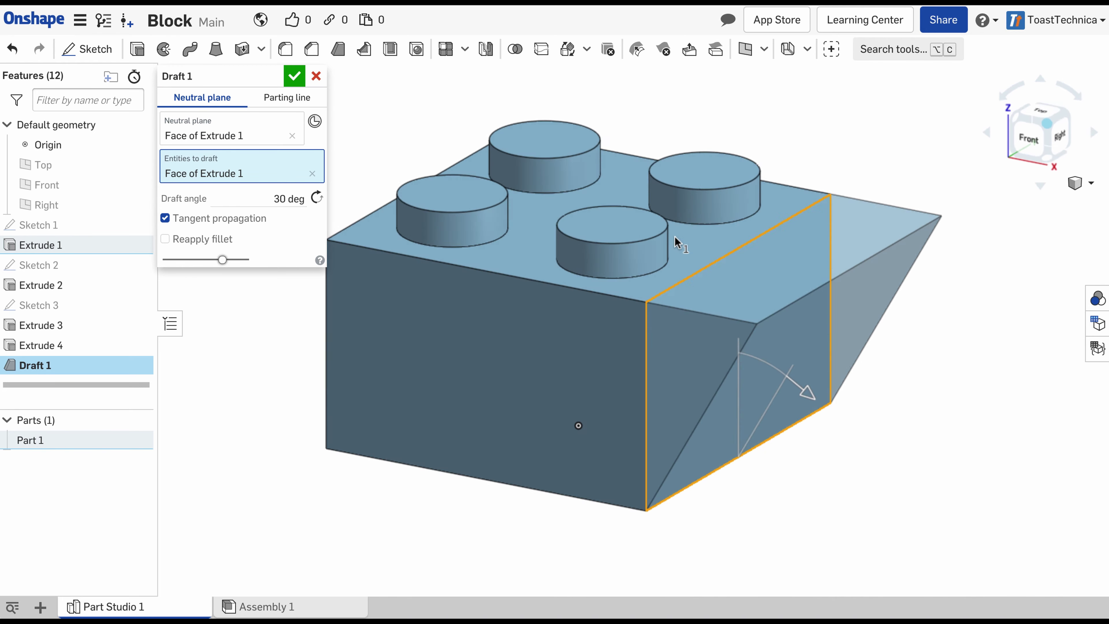
left_click(1018, 144)
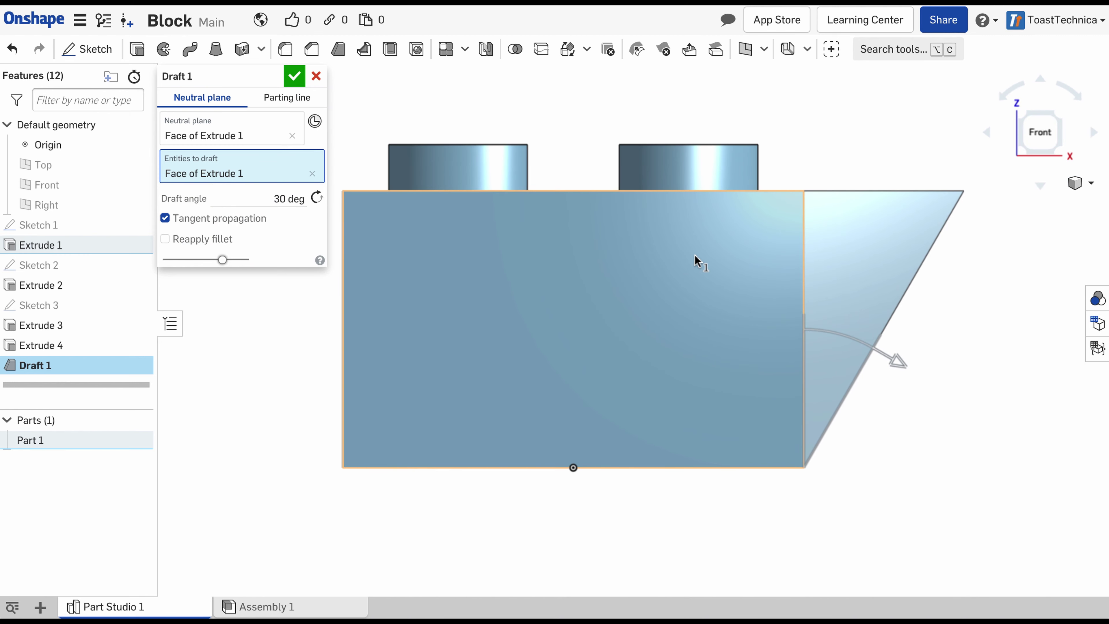
left_click(285, 199)
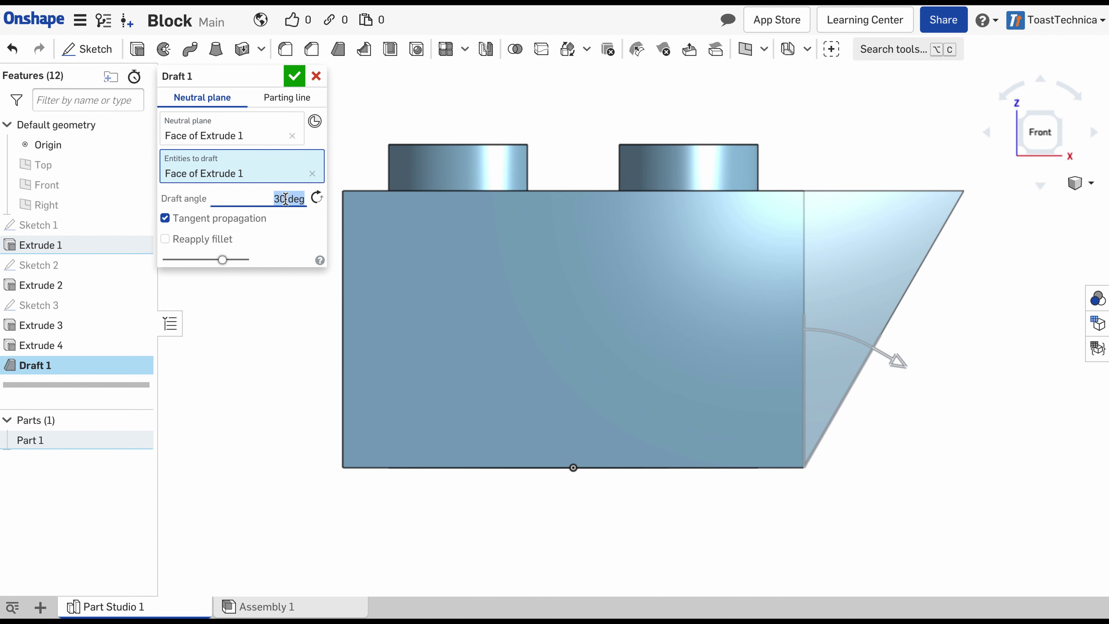
type("45")
key("Return")
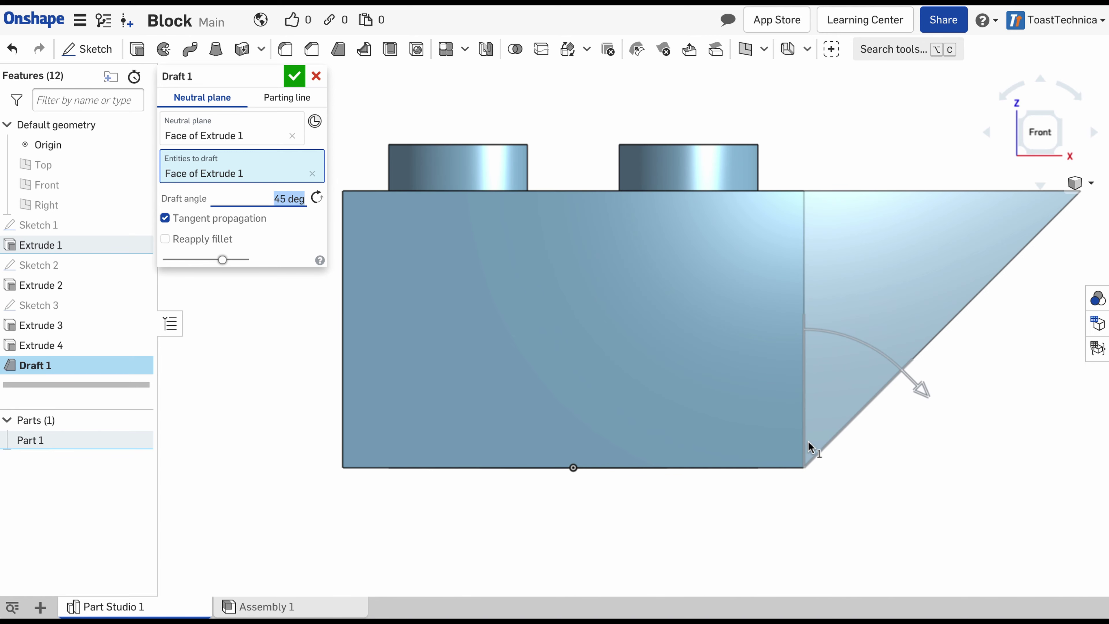
left_click(898, 106)
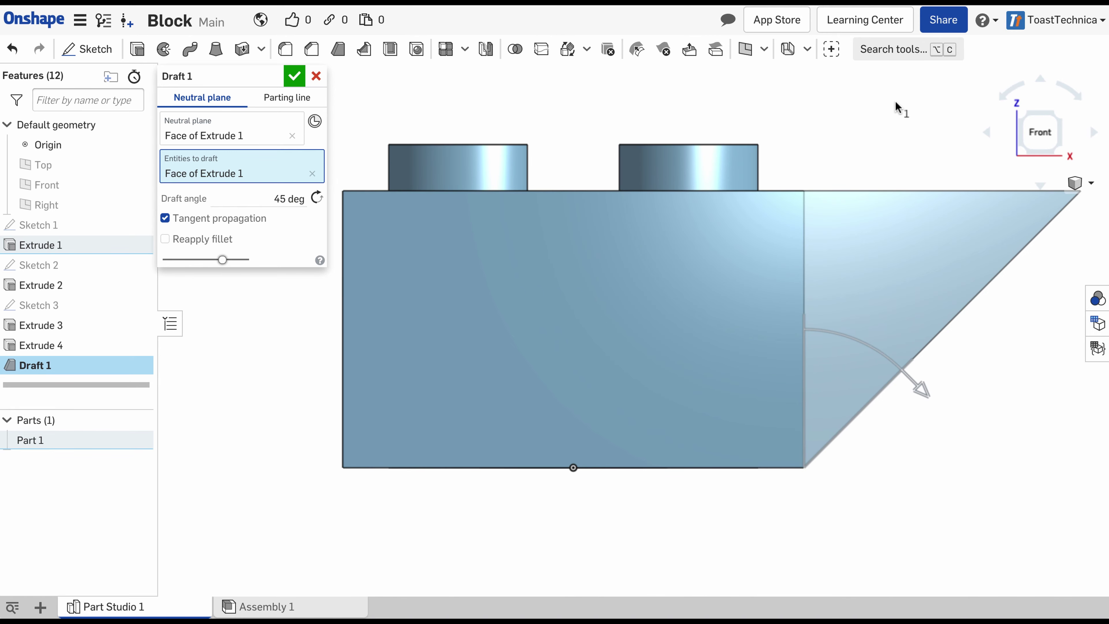
key("shift+7")
key("shift+1")
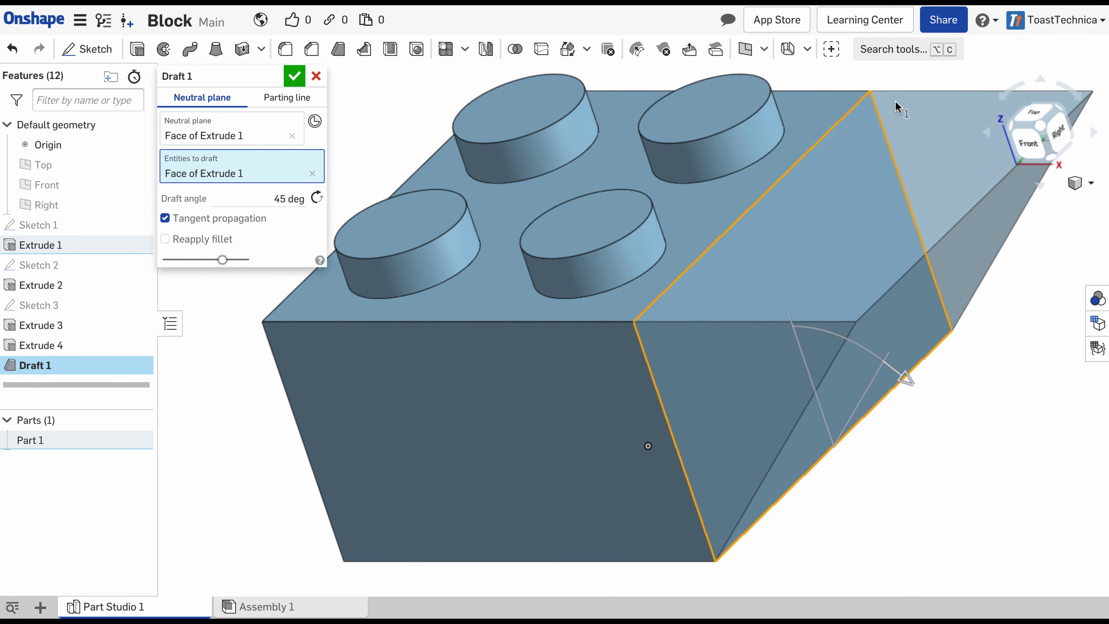
left_click(294, 77)
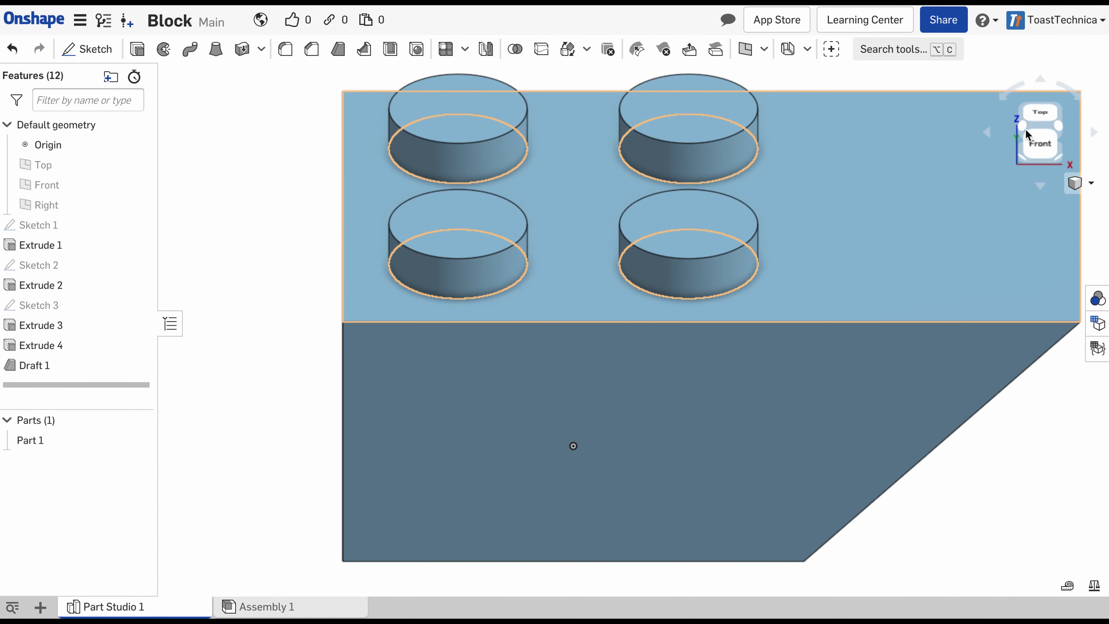
Examine the block's overhanging slope from the front, above and below.
left_click(1041, 144)
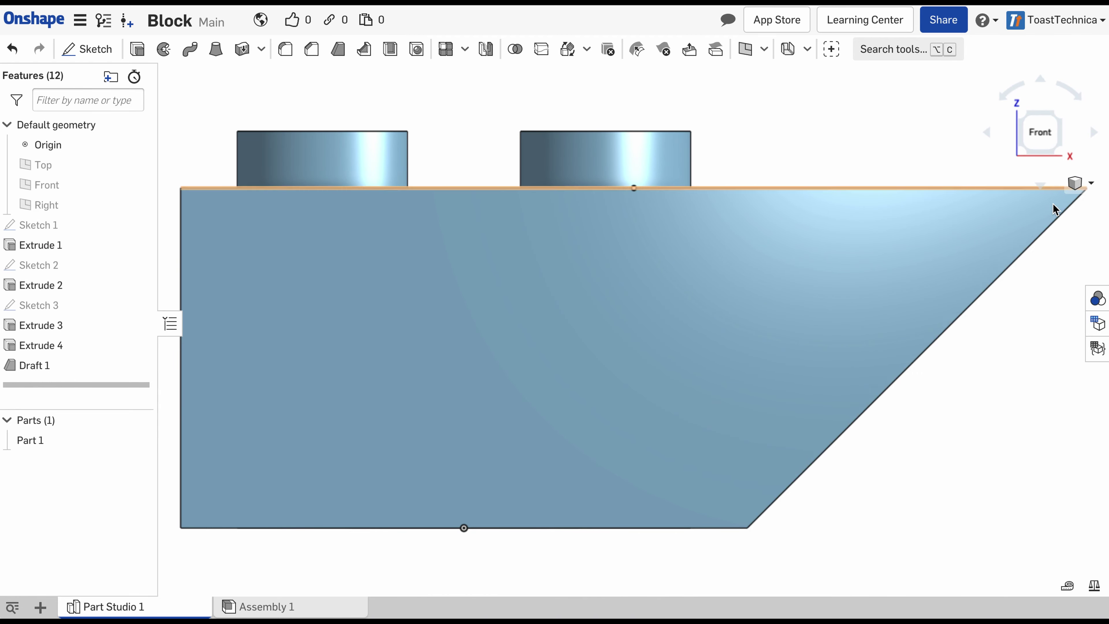
key("Left")
key("Up")
key("Up")
key("Up")
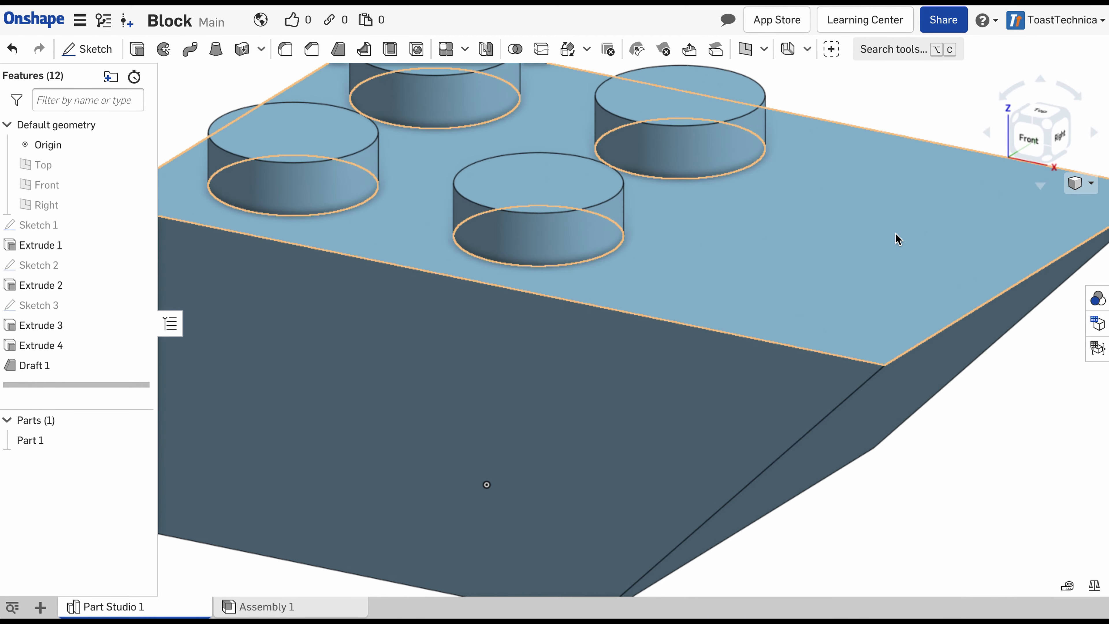
key("Up")
key("Up")
key("Up")
key("Up")
key("Up")
key("Up")
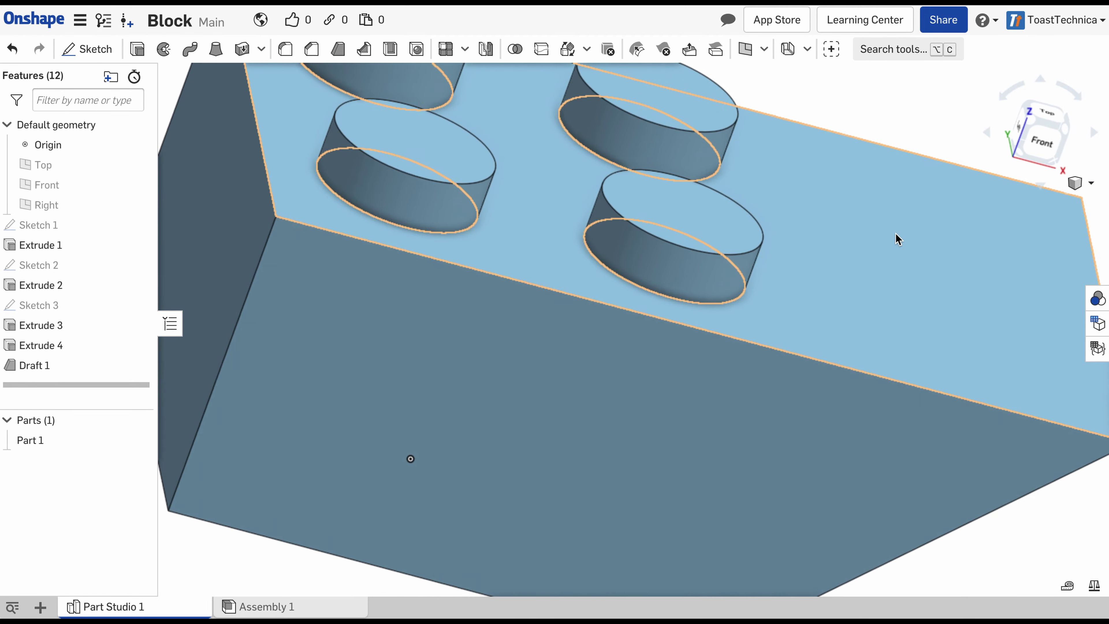
key("Left")
key("Left")
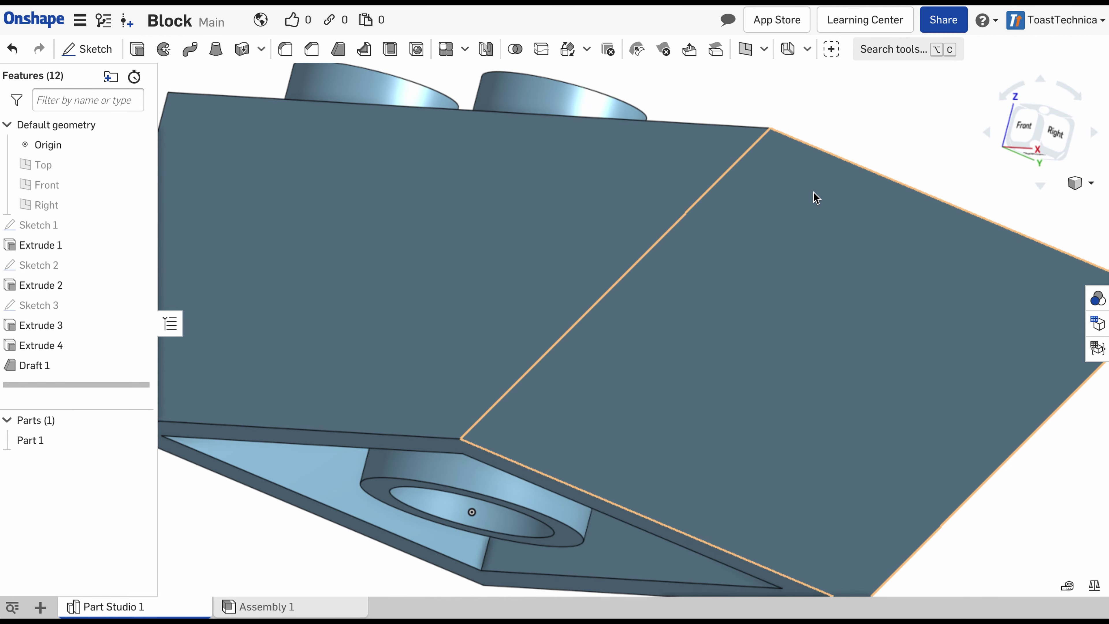
key("Down")
key("Down")
key("Down")
key("Down")
key("Down")
key("Down")
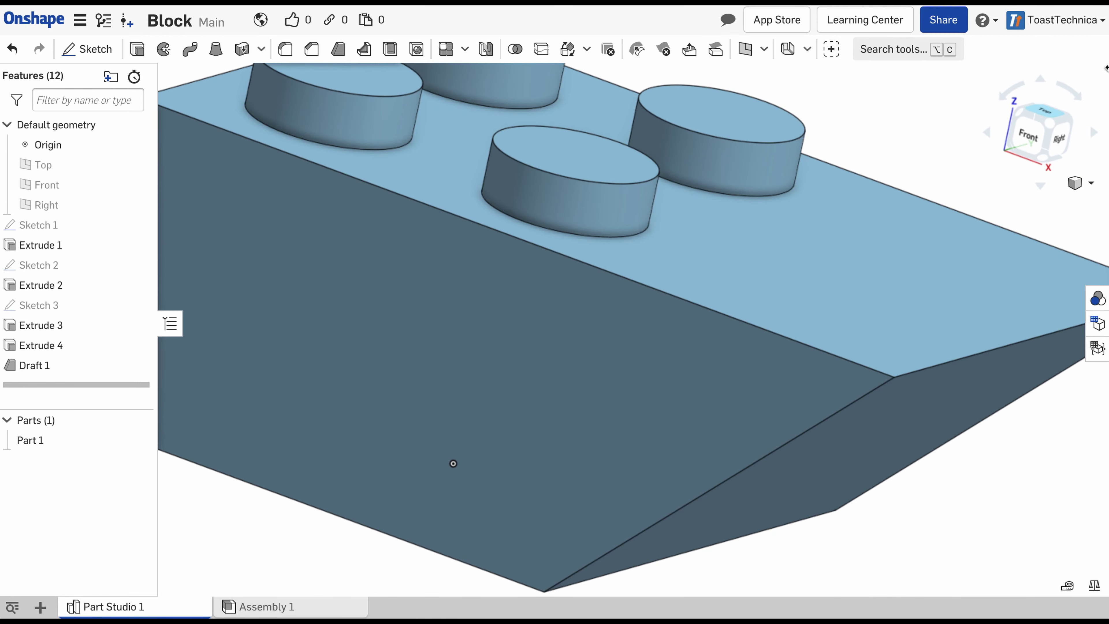
Start an equal-distance chamfer of 5 mm on the upper edge of the block's overhanging slope.
left_click(1029, 134)
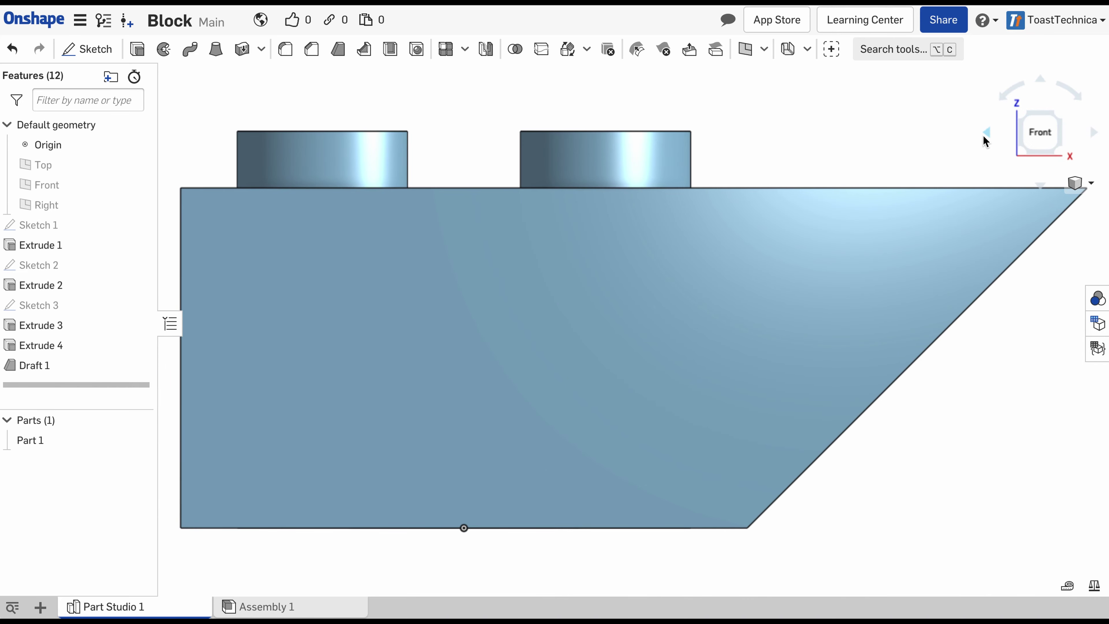
left_click(986, 139)
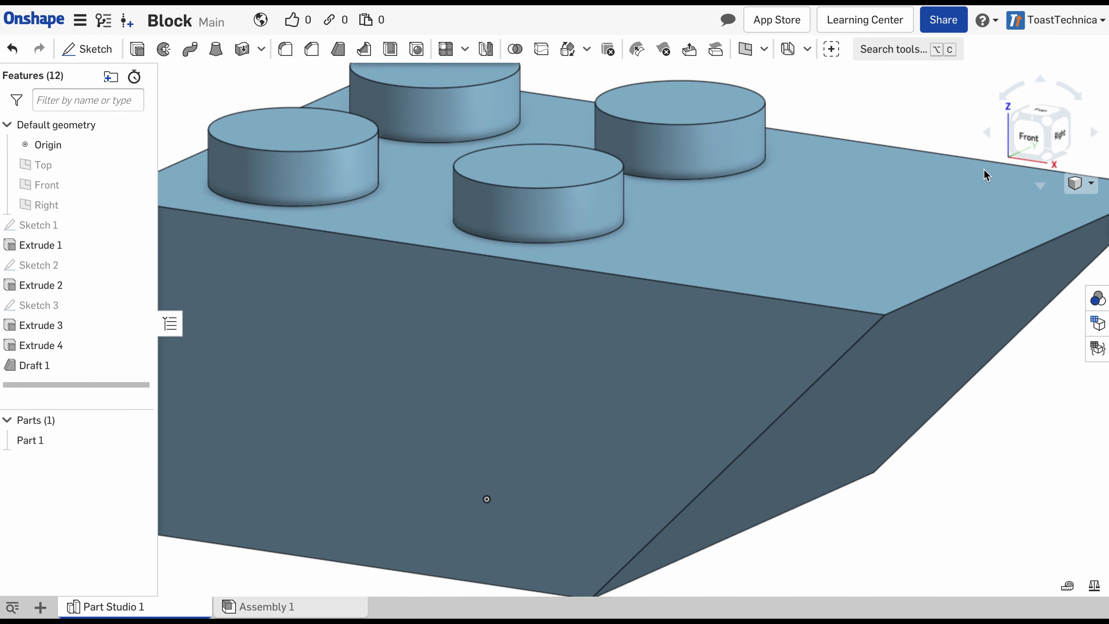
left_click(964, 283)
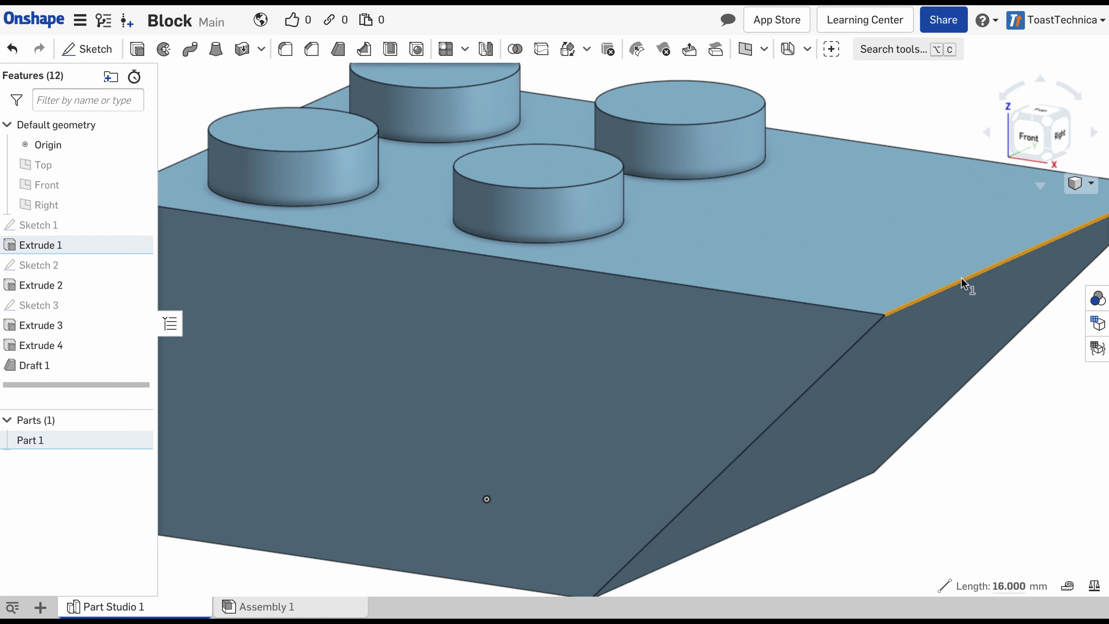
left_click(311, 50)
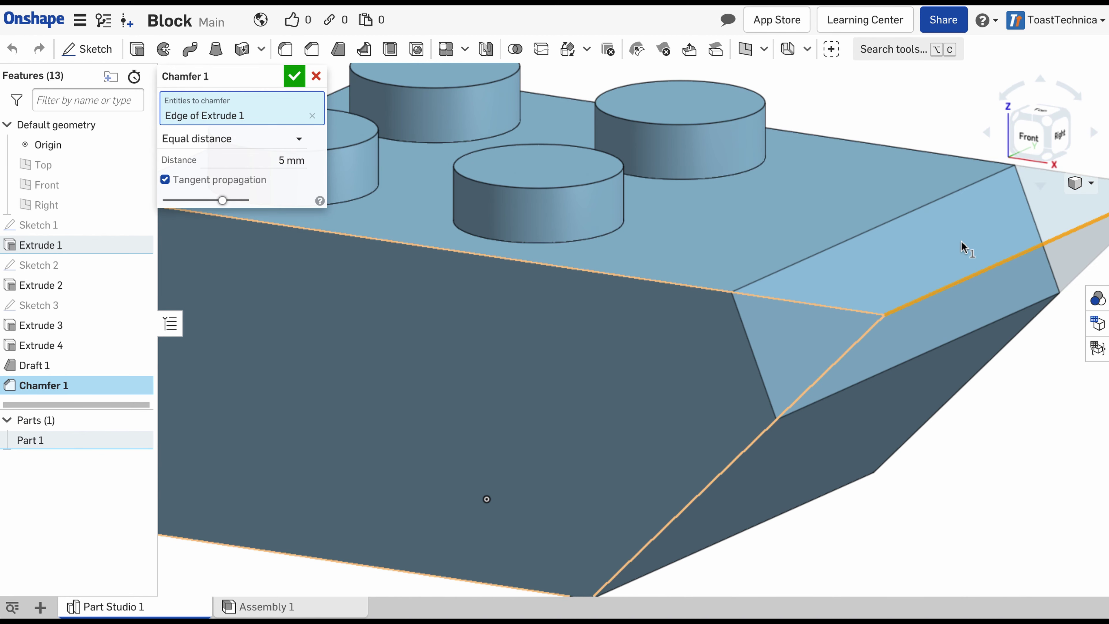
left_click(1027, 132)
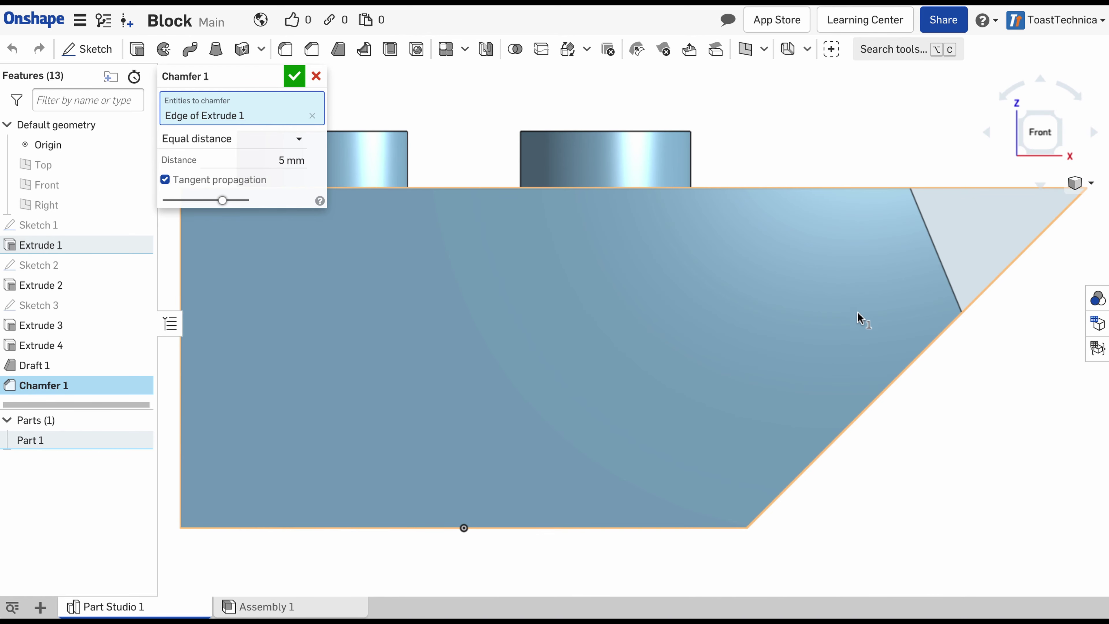
key("p")
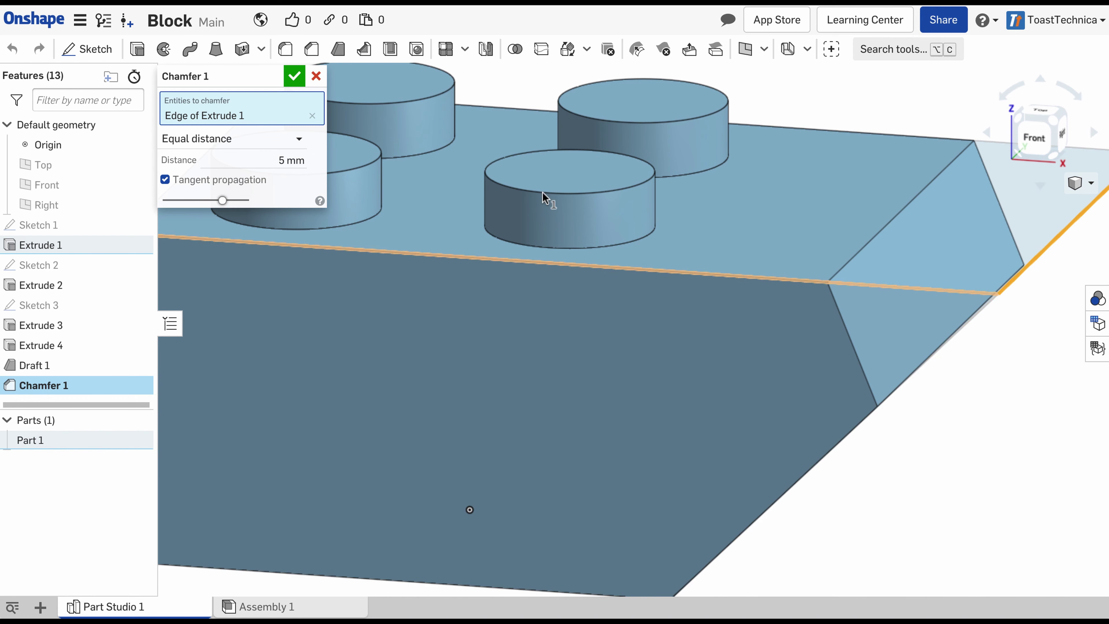
Switch the chamfer to two distances and set its first distance to 6 mm.
left_click(295, 140)
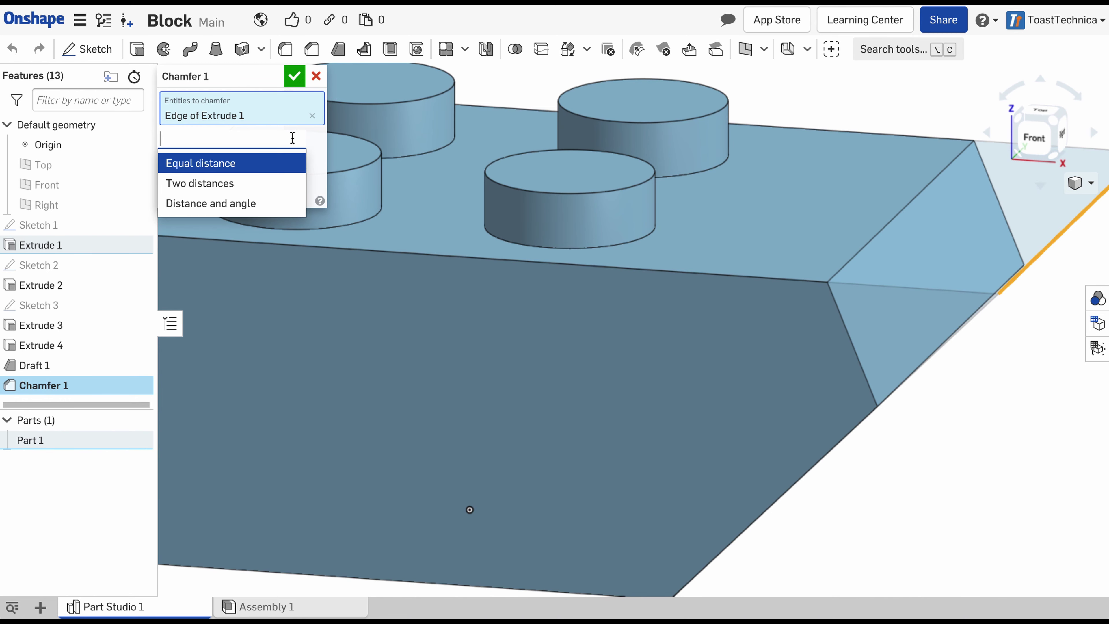
left_click(253, 186)
left_click(278, 160)
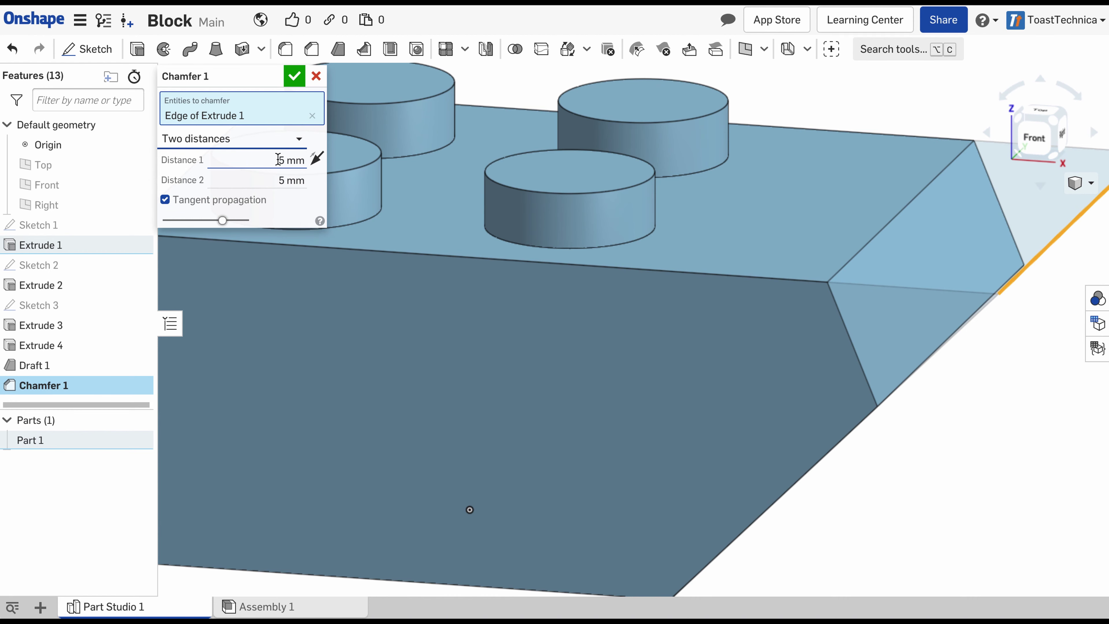
key("Up")
key("Up")
key("Up")
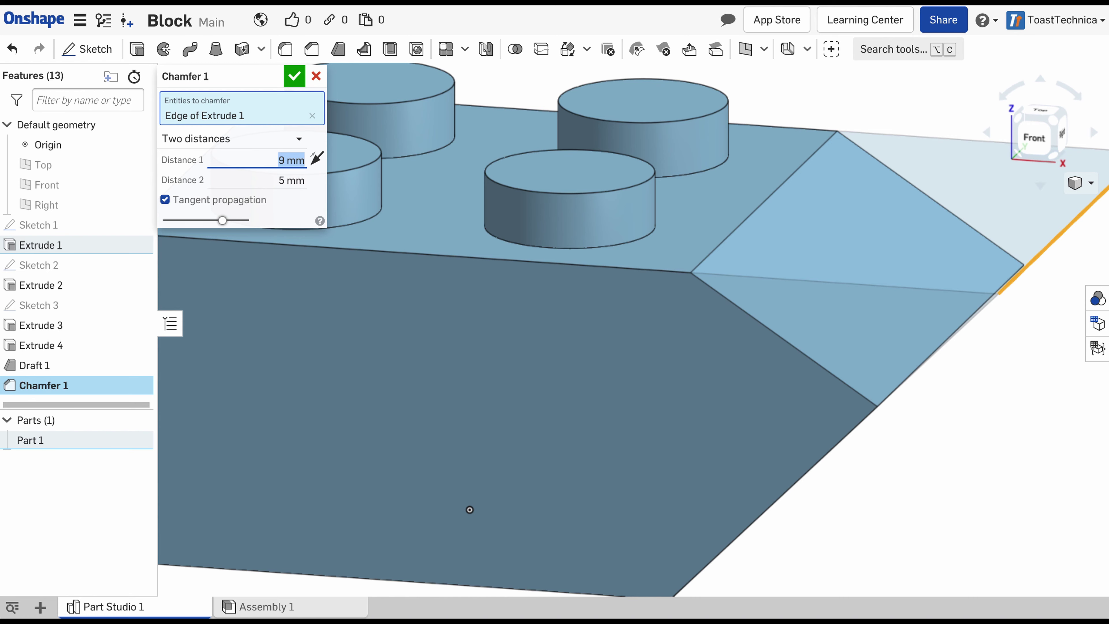
key("Down")
key("Down")
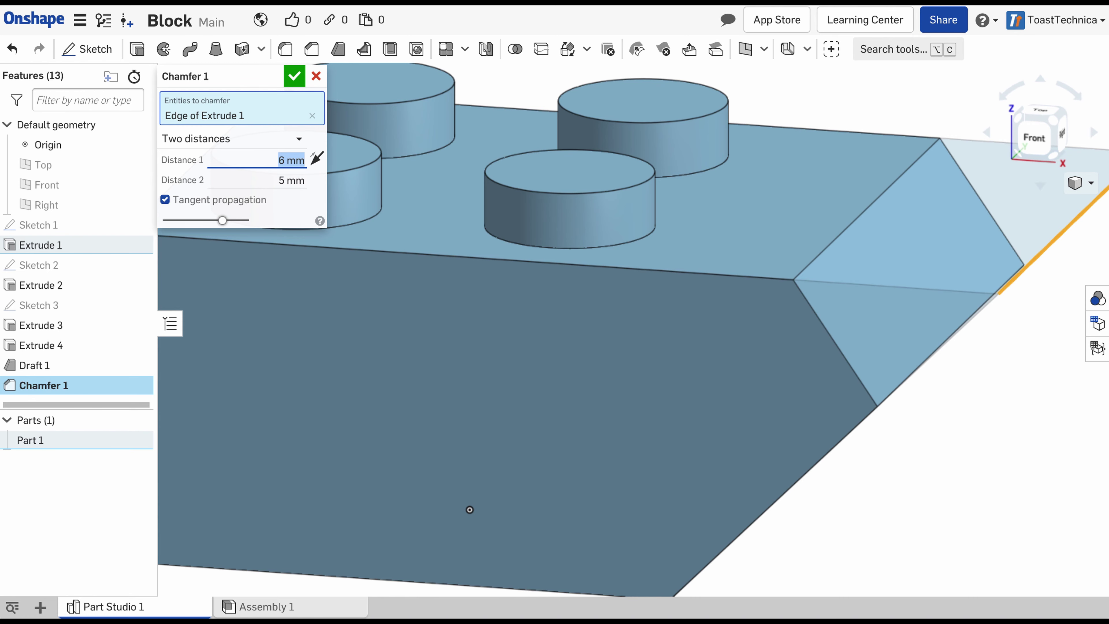
Set the chamfer's second distance to 9 mm and check its profile from the front.
left_click(266, 182)
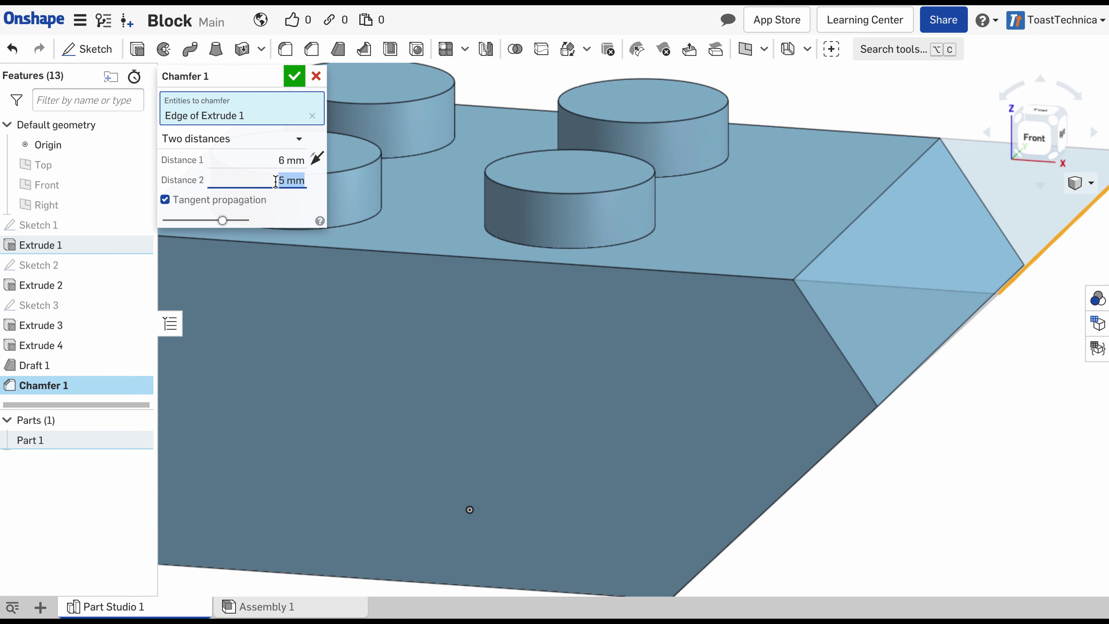
key("Down")
key("Down")
key("Down")
key("Down")
key("Up")
key("Up")
key("Up")
key("Up")
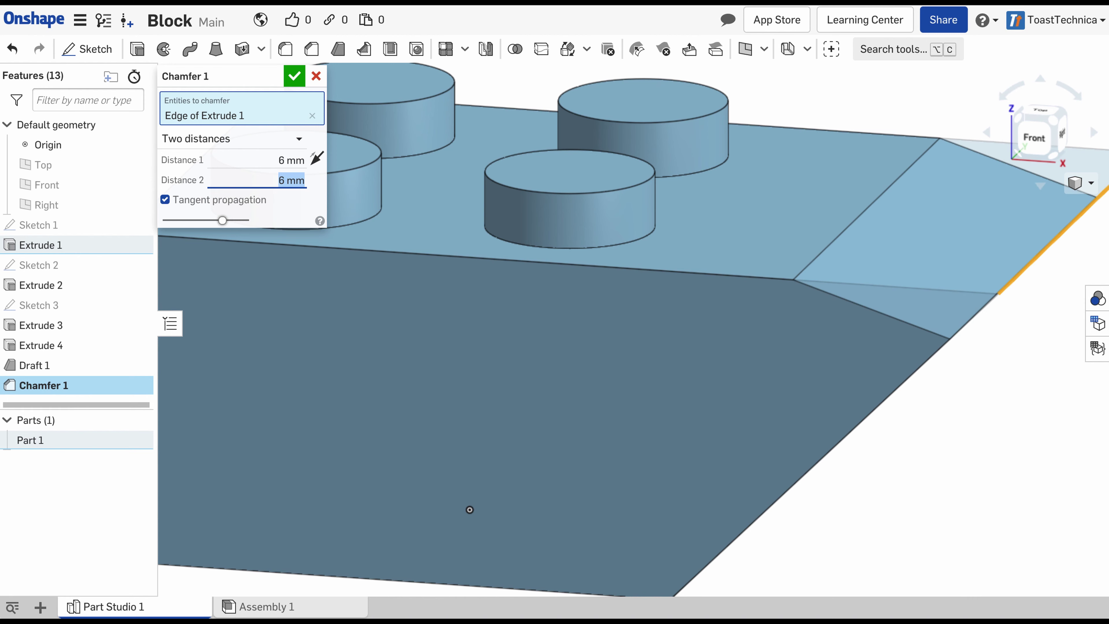
key("Up")
key("Up")
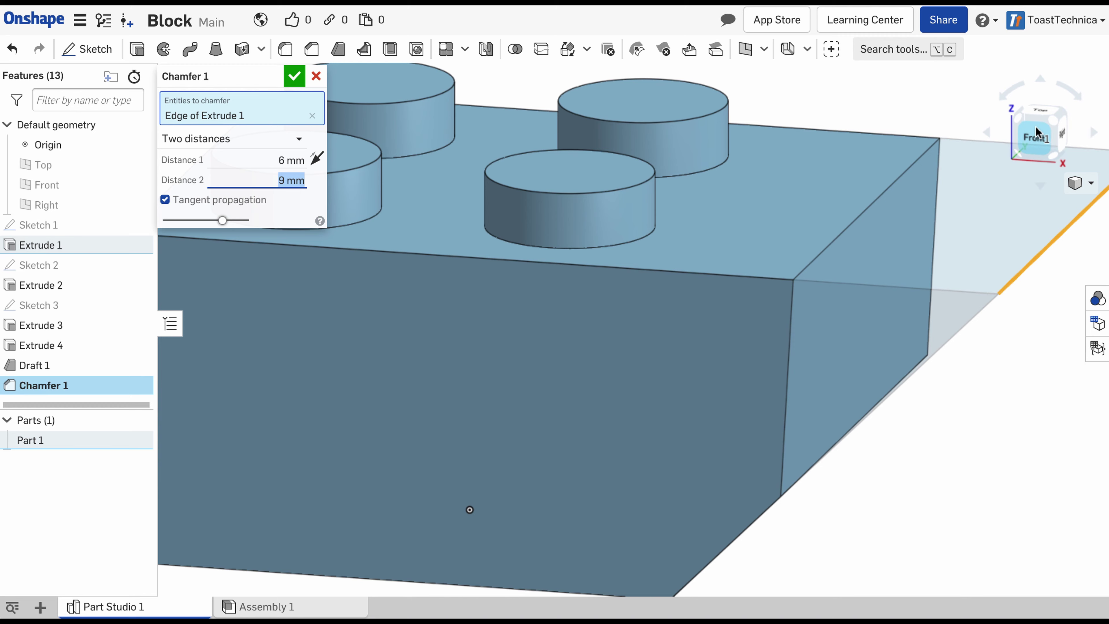
left_click(1033, 136)
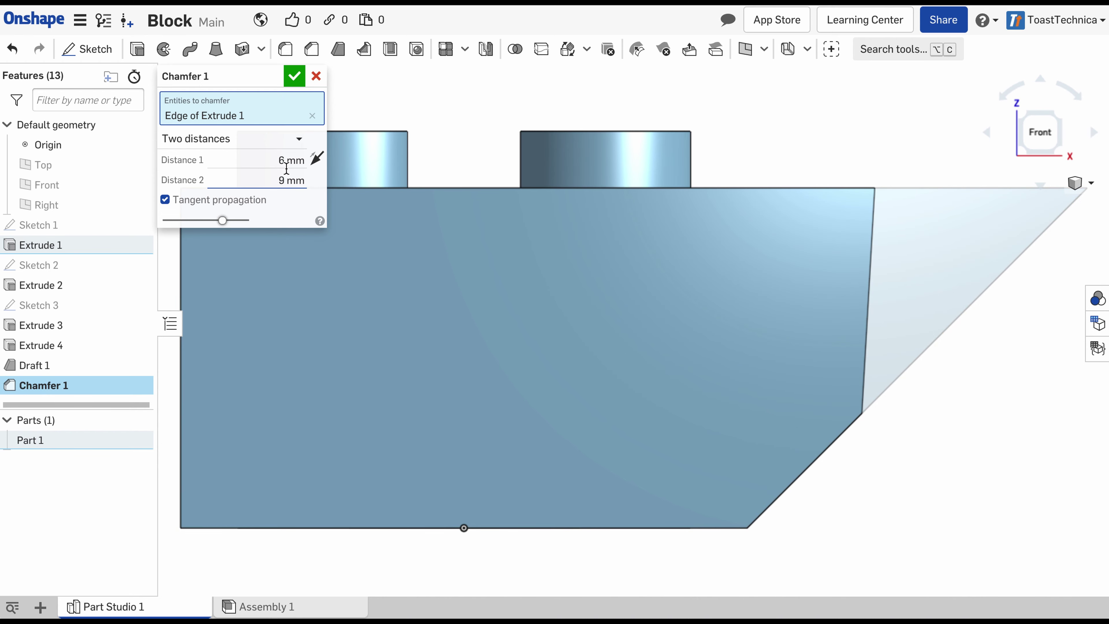
Define the chamfer by distance and angle, with a distance of 2 mm.
left_click(296, 142)
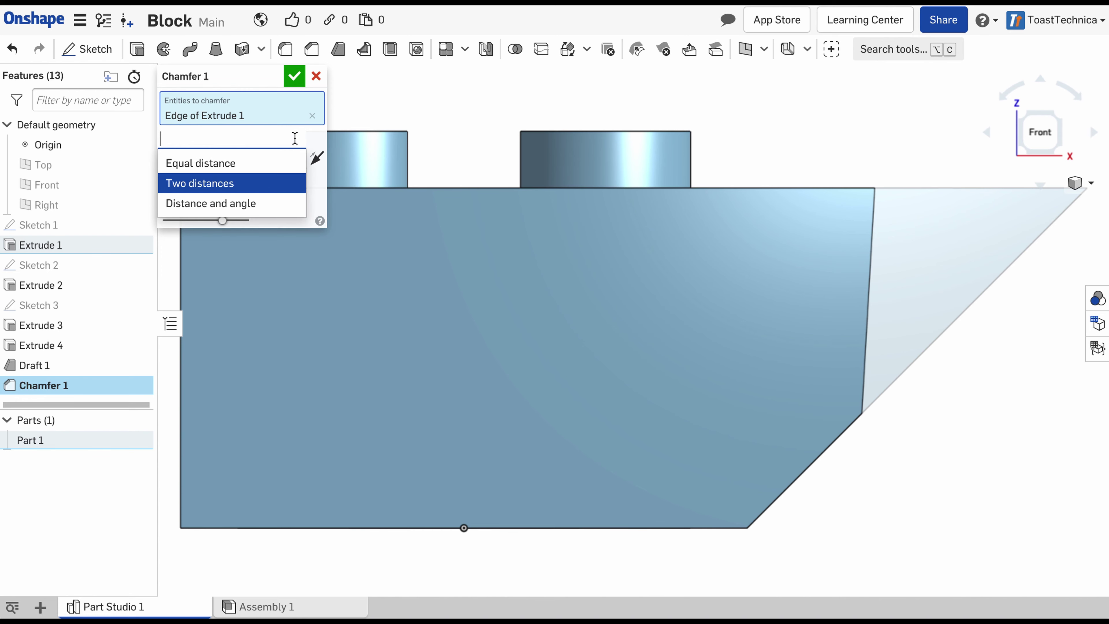
left_click(271, 204)
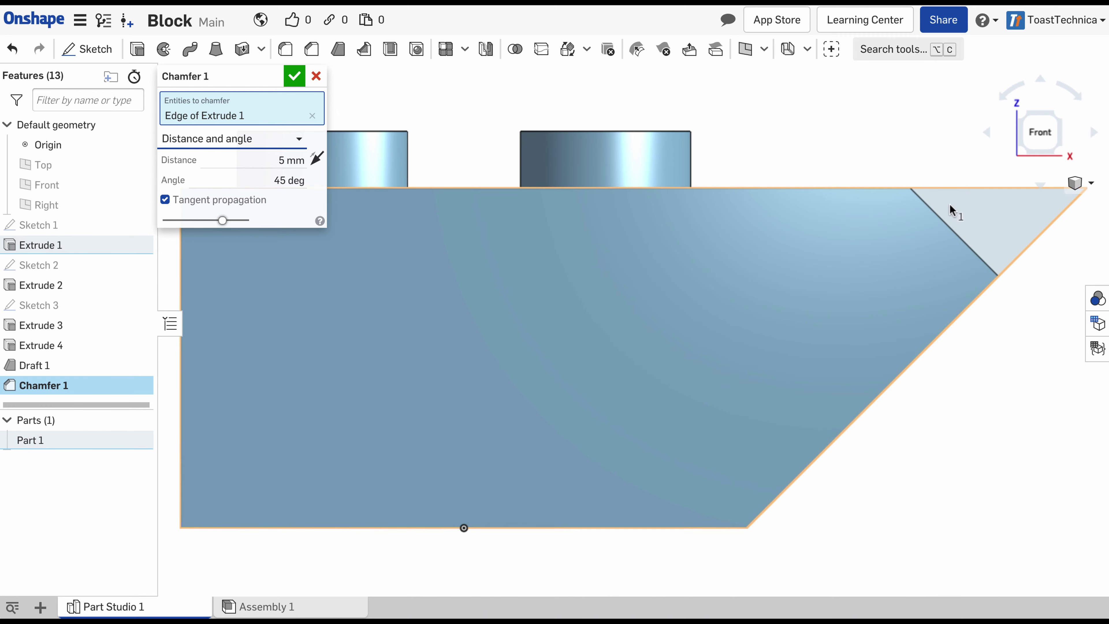
left_click(281, 161)
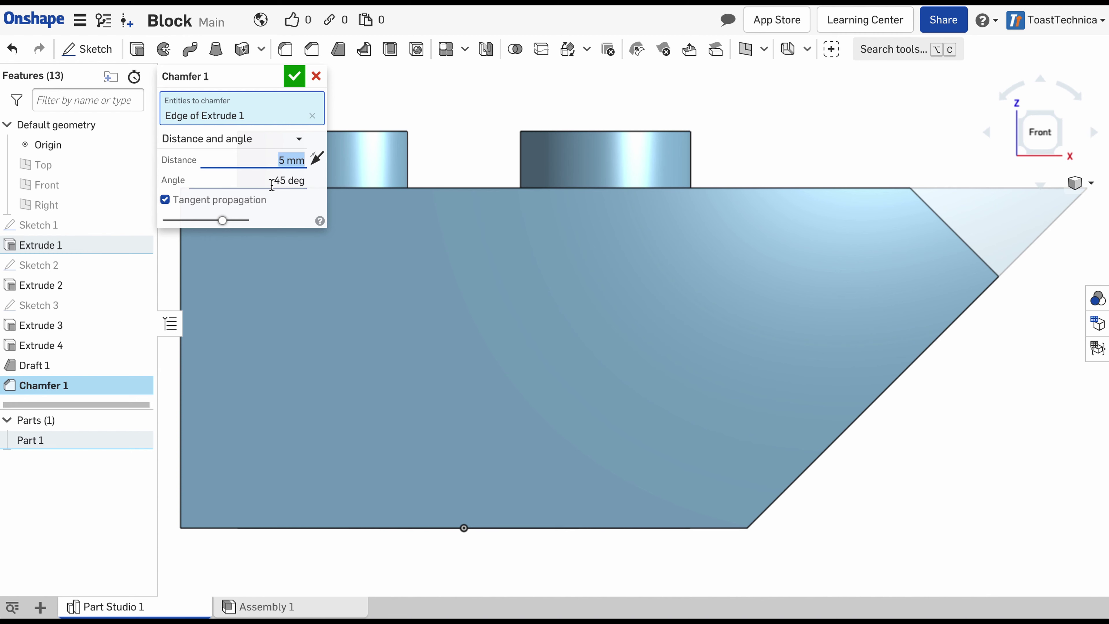
key("Up")
key("Up")
key("Up")
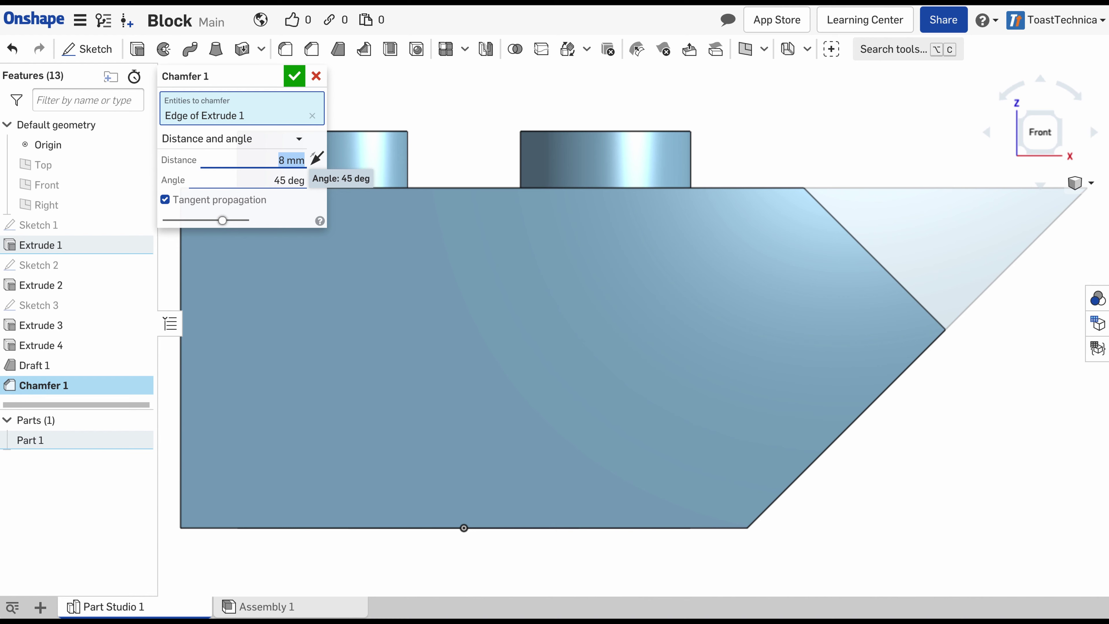
key("Down")
key("Down")
key("Down")
key("Down")
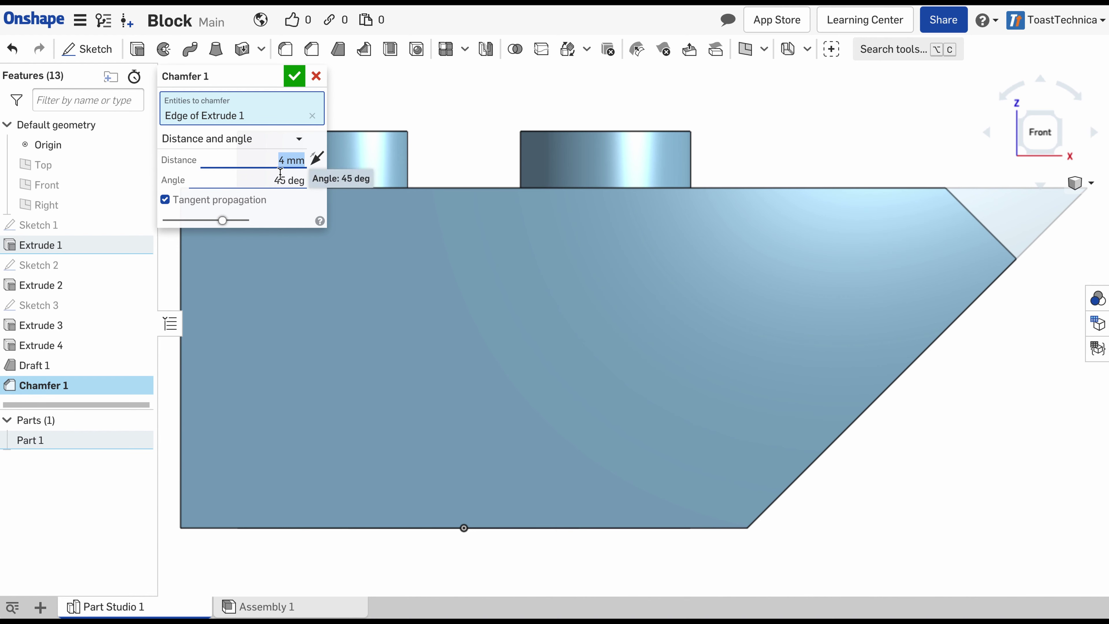
key("Down")
key("Down")
Set the chamfer's angle to 90 degrees and accept the chamfer.
left_click(286, 180)
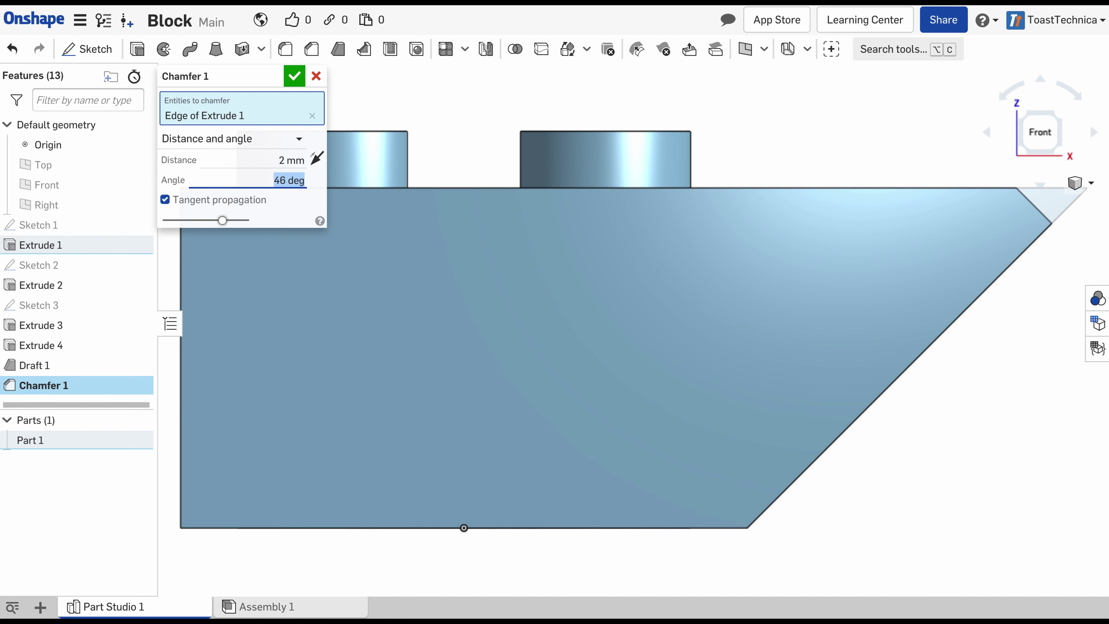
key("Up")
key("Up")
key("Up")
key("Up")
key("Up")
key("Up")
key("Up")
key("Up")
key("Up")
key("Up")
key("Up")
key("Up")
key("Up")
key("Up")
key("Up")
key("Up")
key("Up")
key("Up")
key("Up")
key("Up")
key("Up")
key("Up")
key("Up")
key("Up")
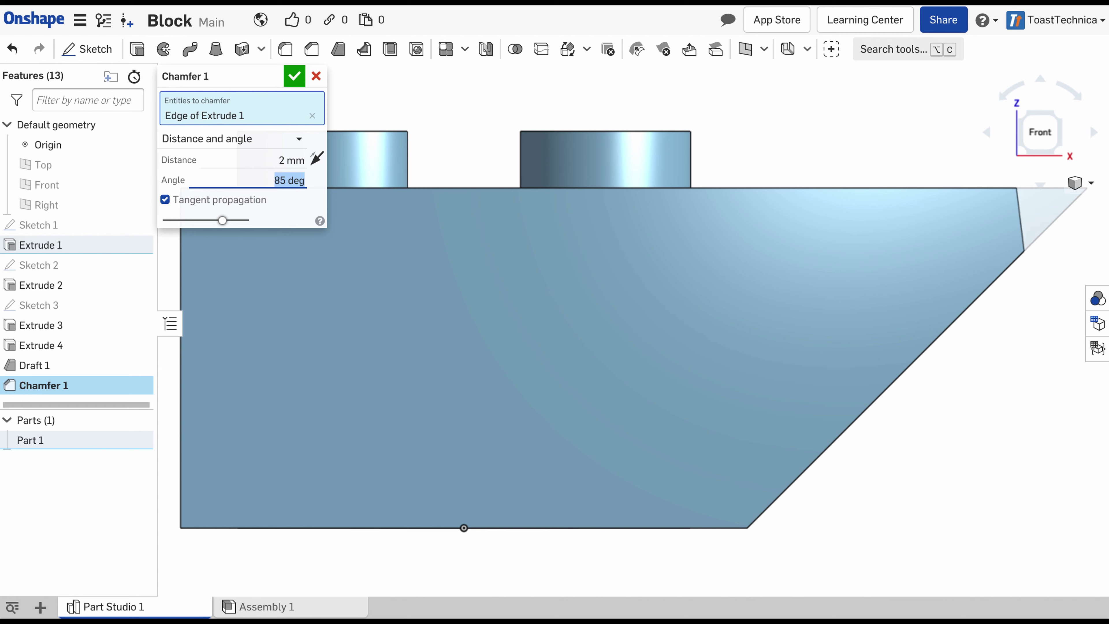
key("Up")
key("Up")
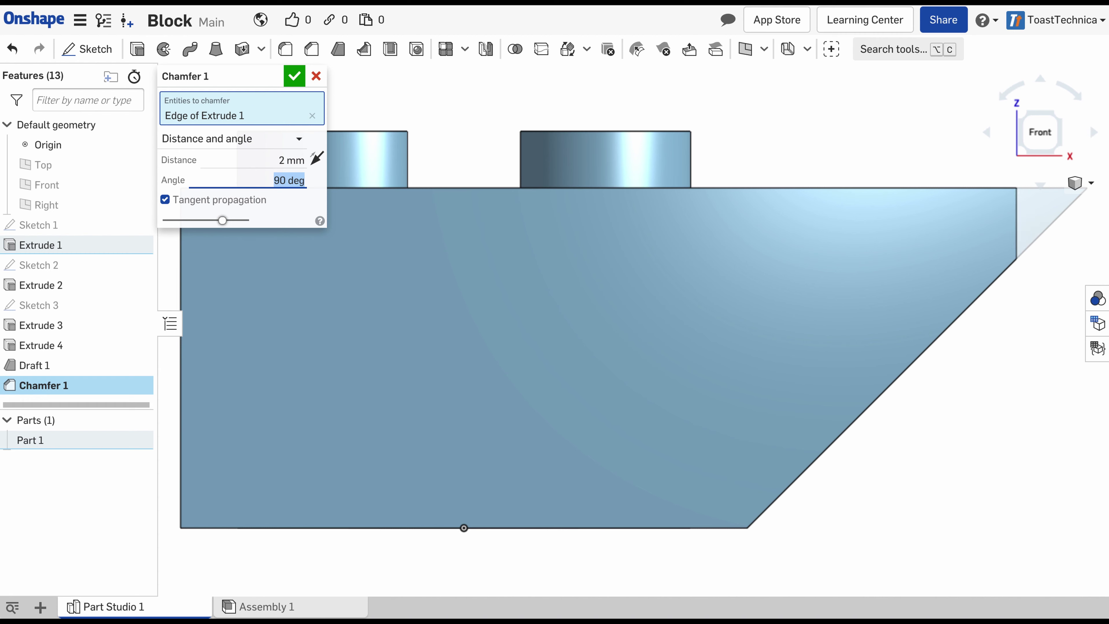
left_click(295, 77)
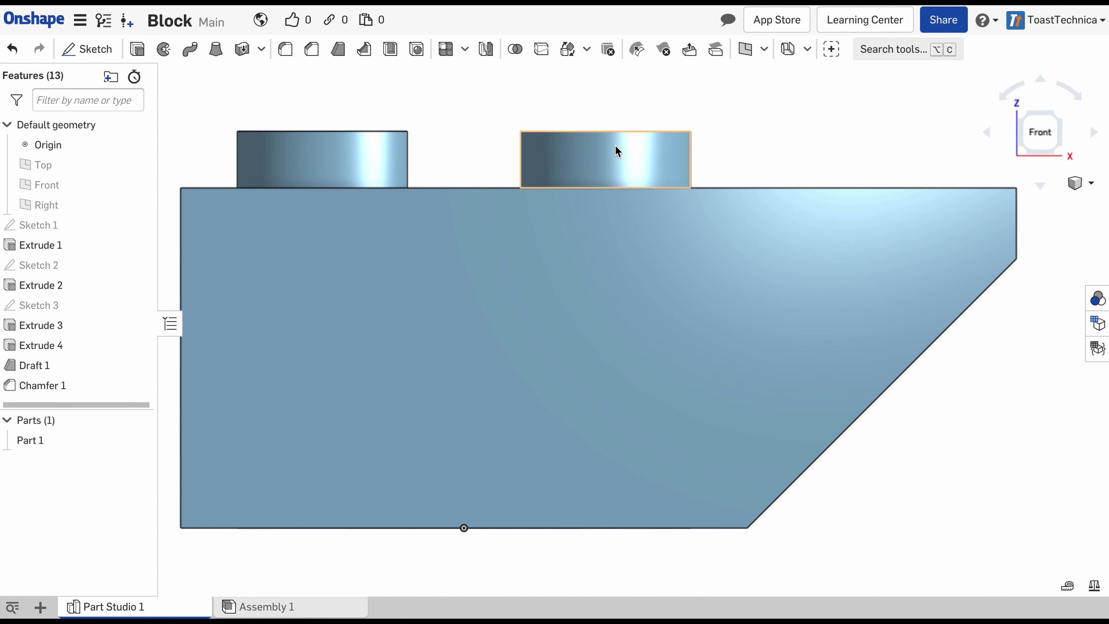
Examine the chamfered block from the front, above and below.
key("shift+7")
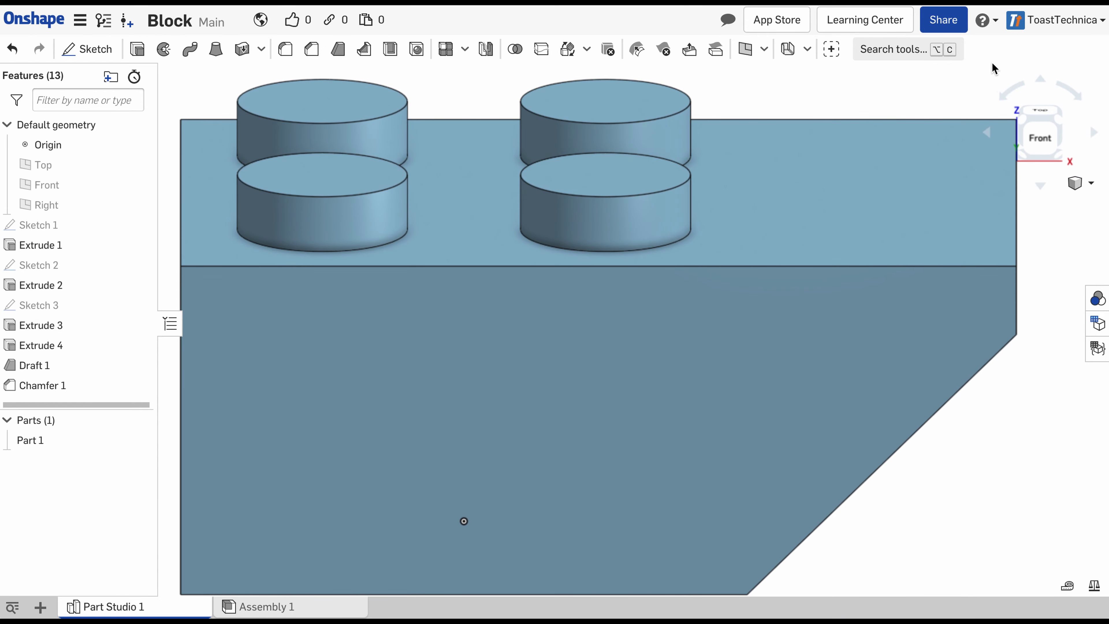
left_click(1041, 142)
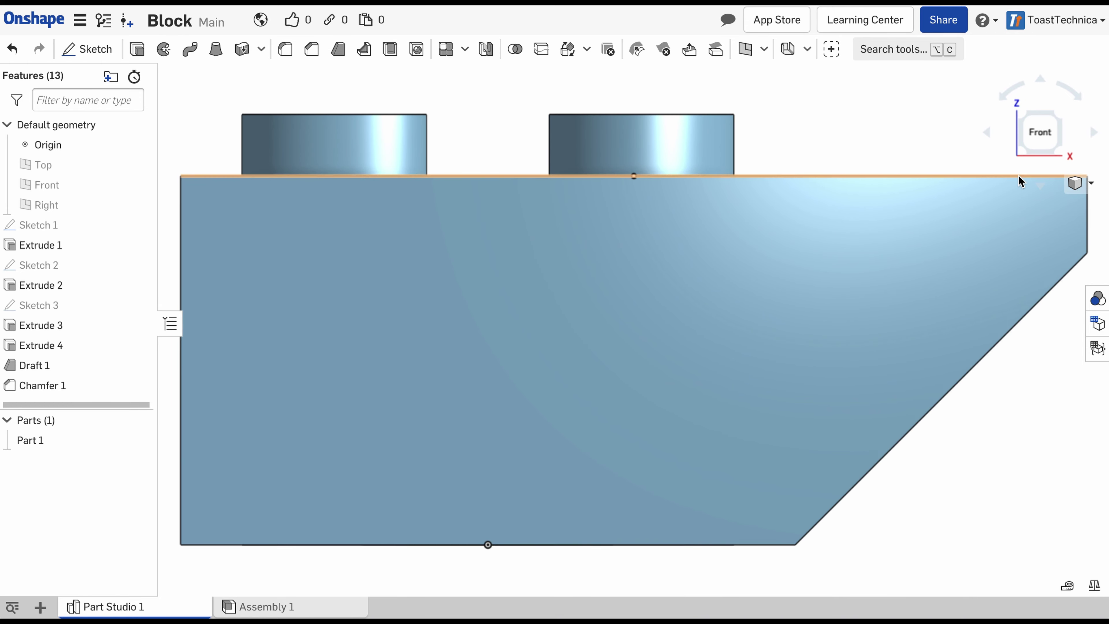
scroll(927, 187, "down", 3)
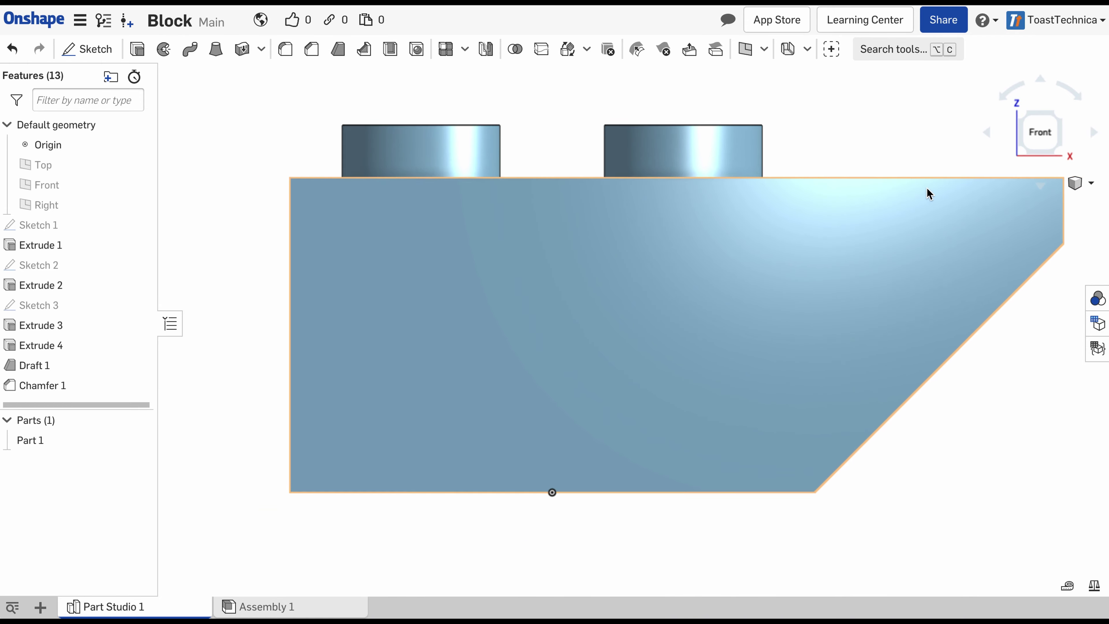
key("Up")
key("Up")
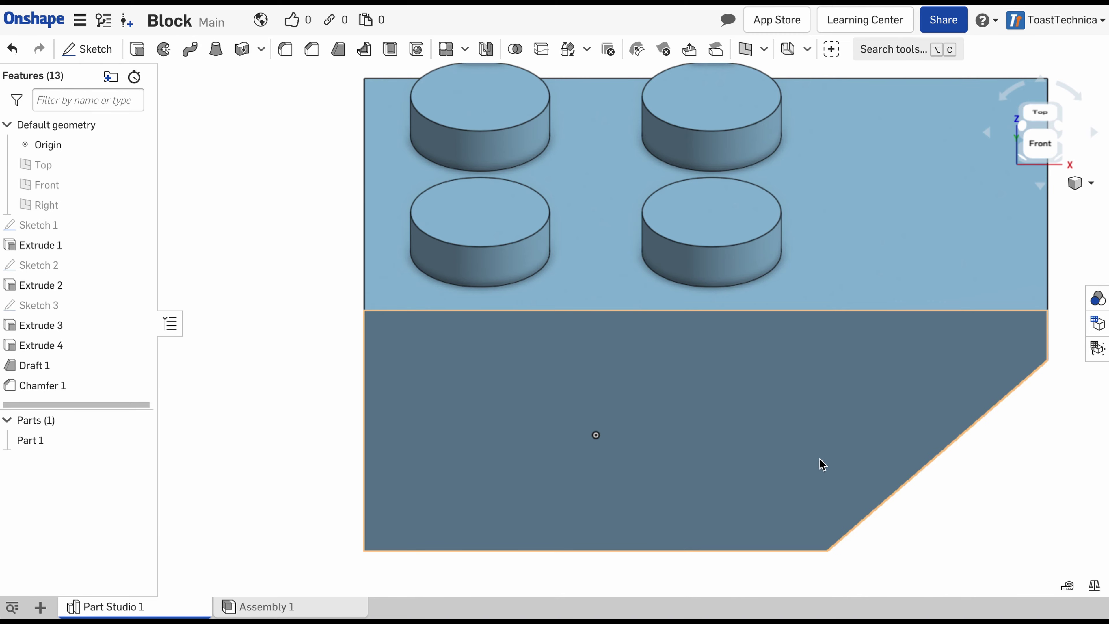
key("shift+Up")
key("shift+Down")
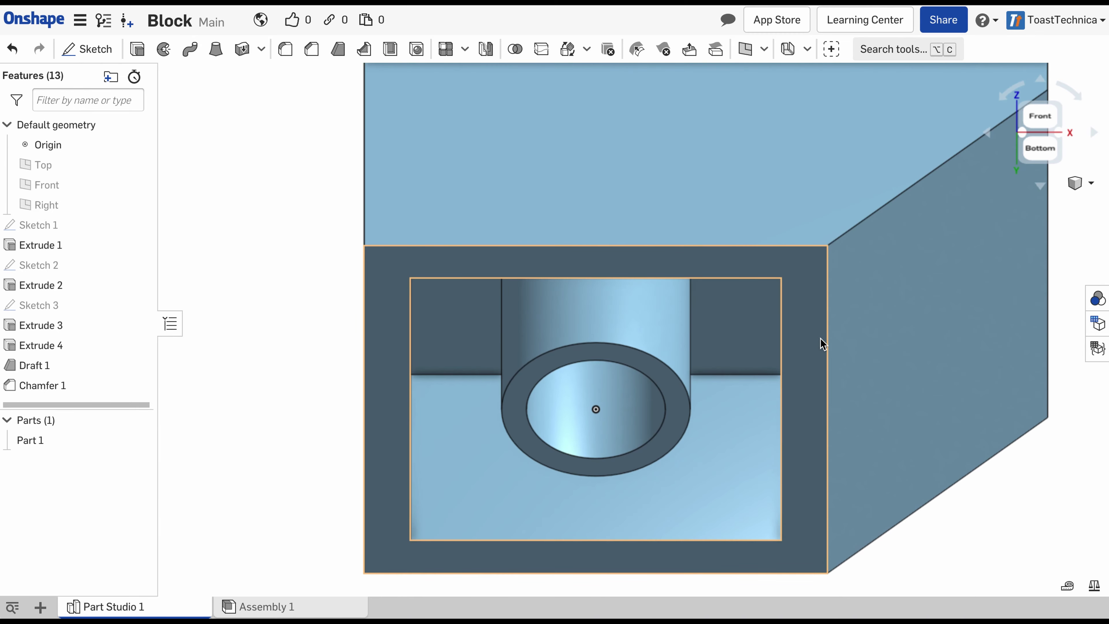
key("shift+Down")
key("shift+Down")
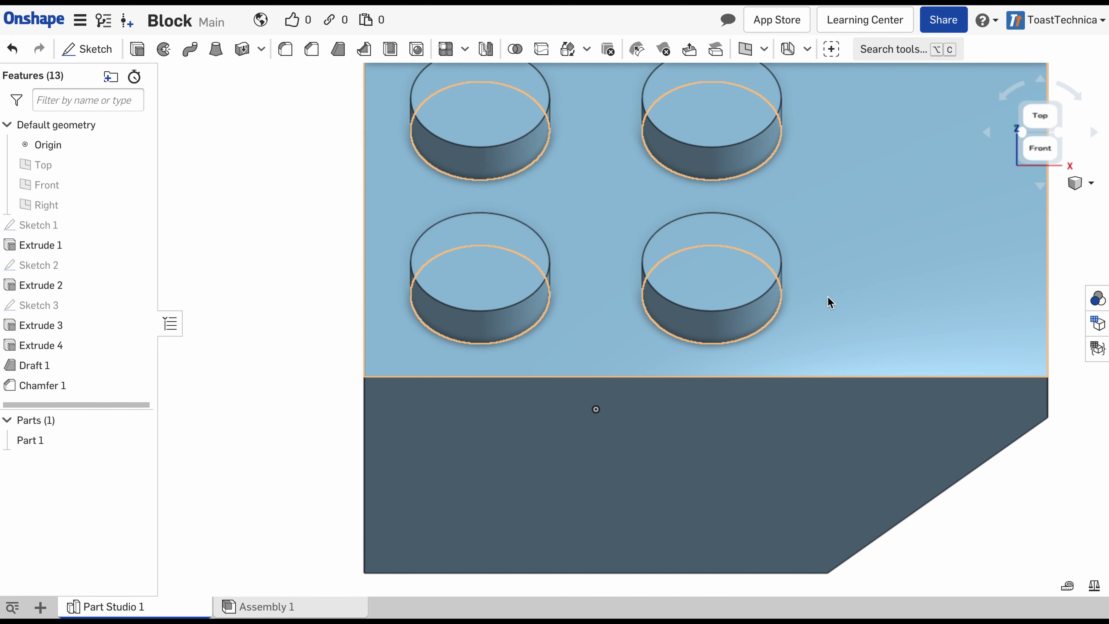
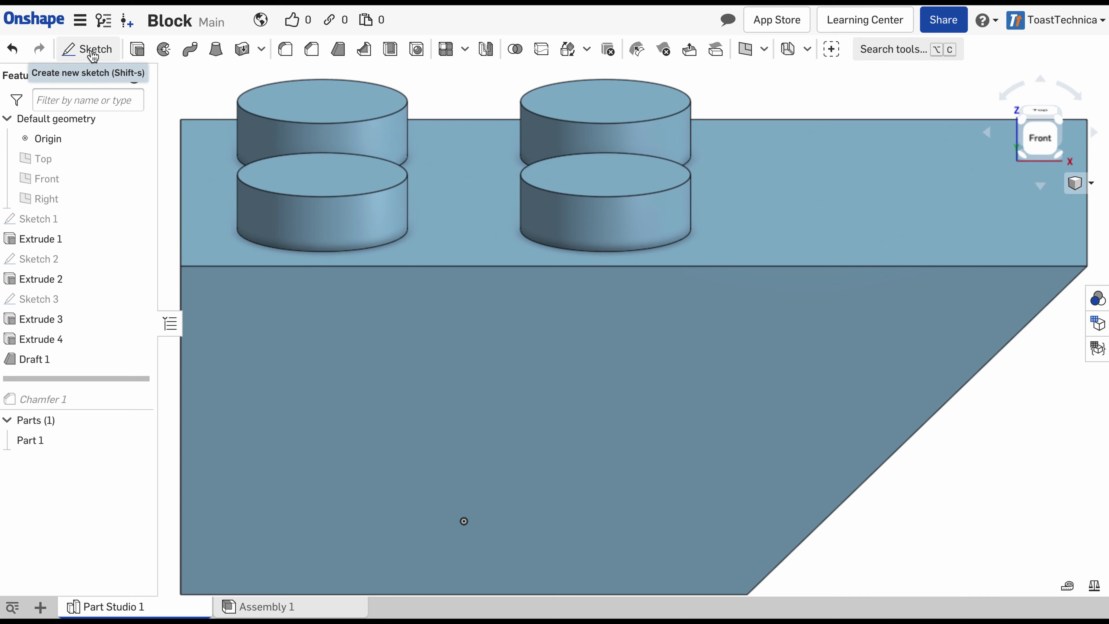
Start a sketch on the block's top face, face it from above, and show Sketch 1.
left_click(93, 57)
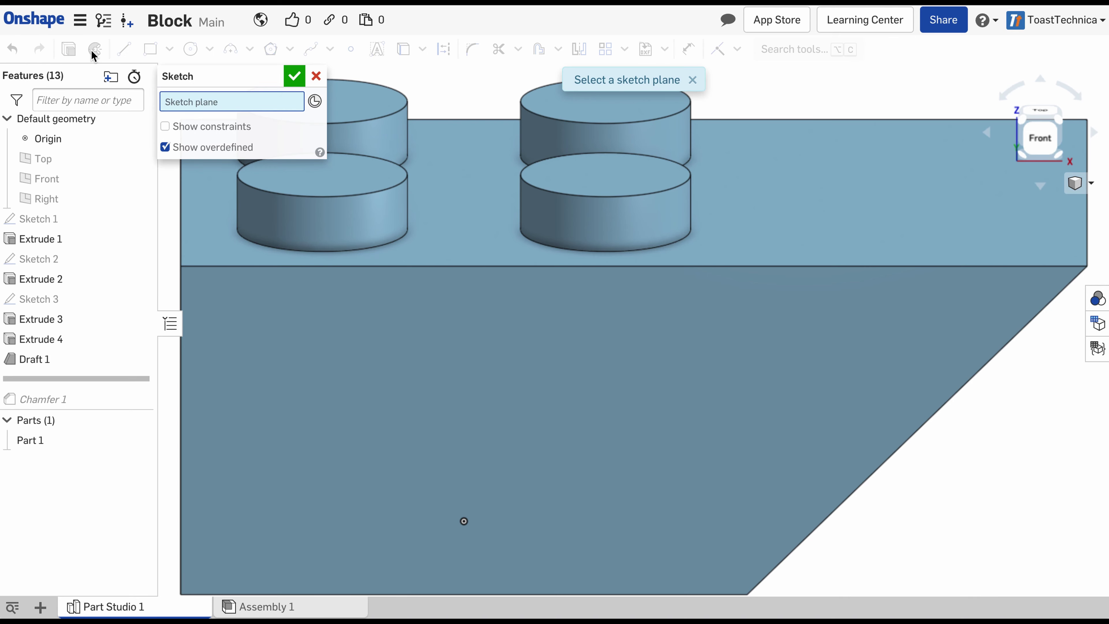
left_click(768, 215)
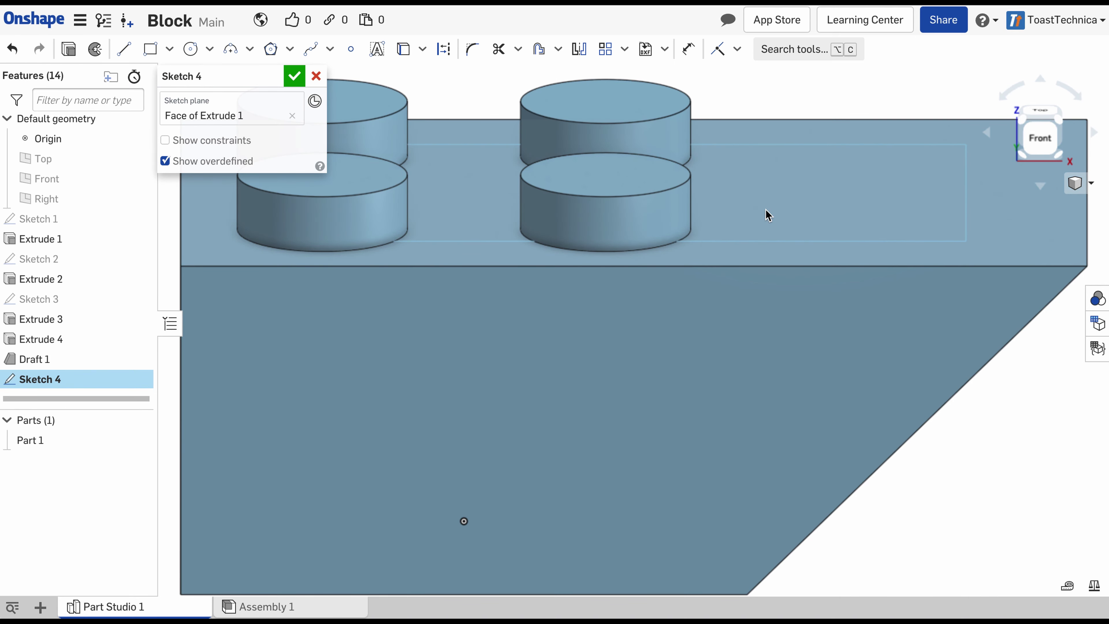
left_click(1042, 109)
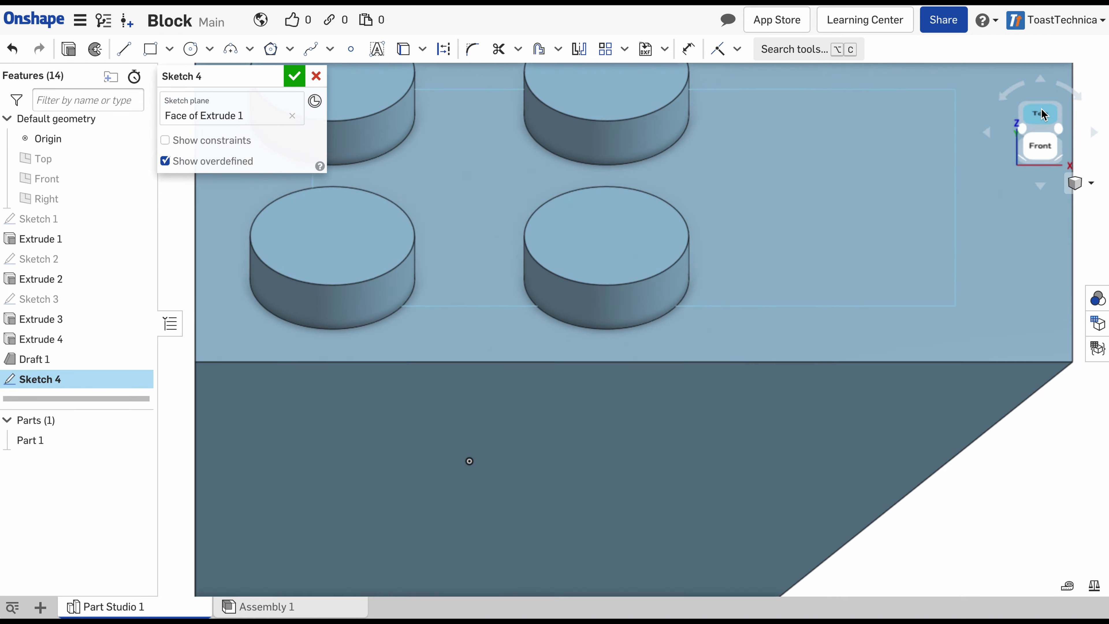
scroll(901, 257, "down", 2)
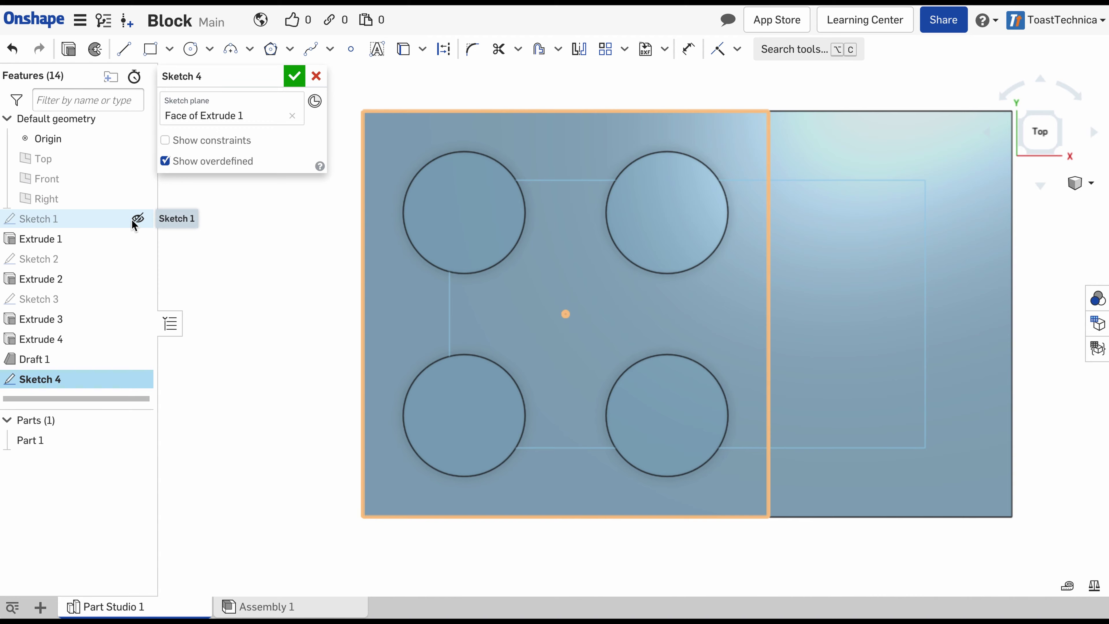
left_click(138, 219)
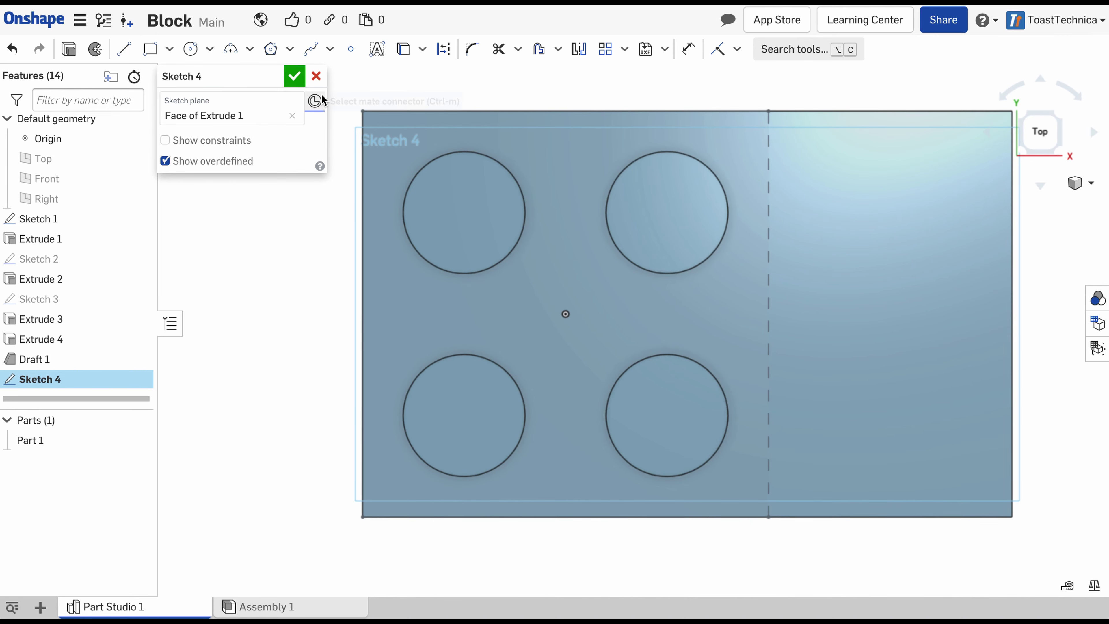
Sketch a corner rectangle about 2.4 mm wide along the overhang's outer edge, spanning the block's full depth.
left_click(148, 48)
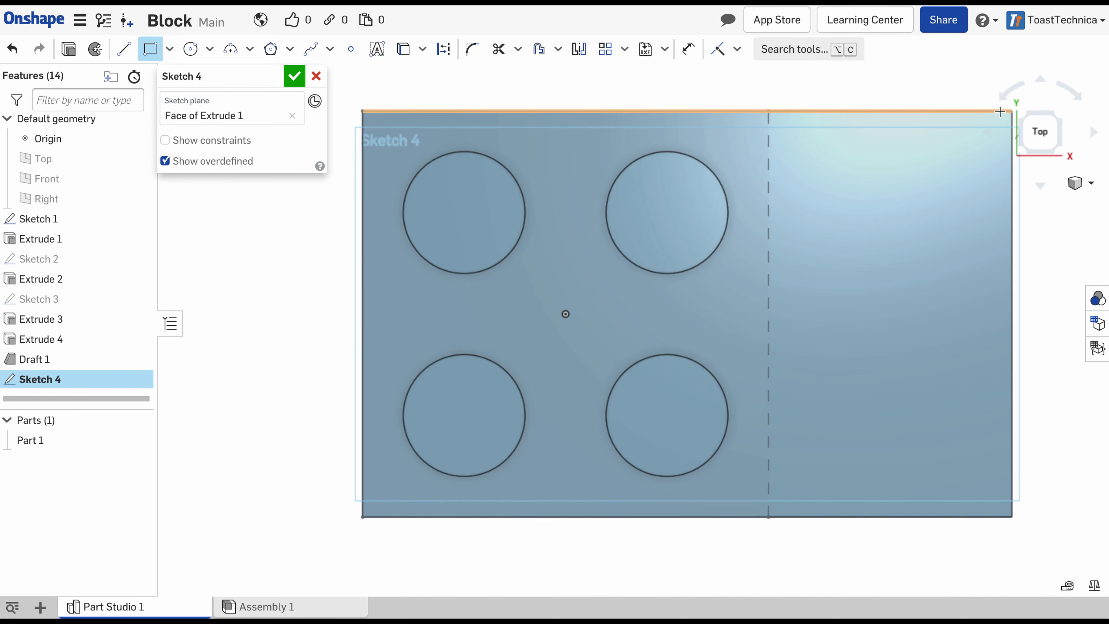
left_click(1012, 112)
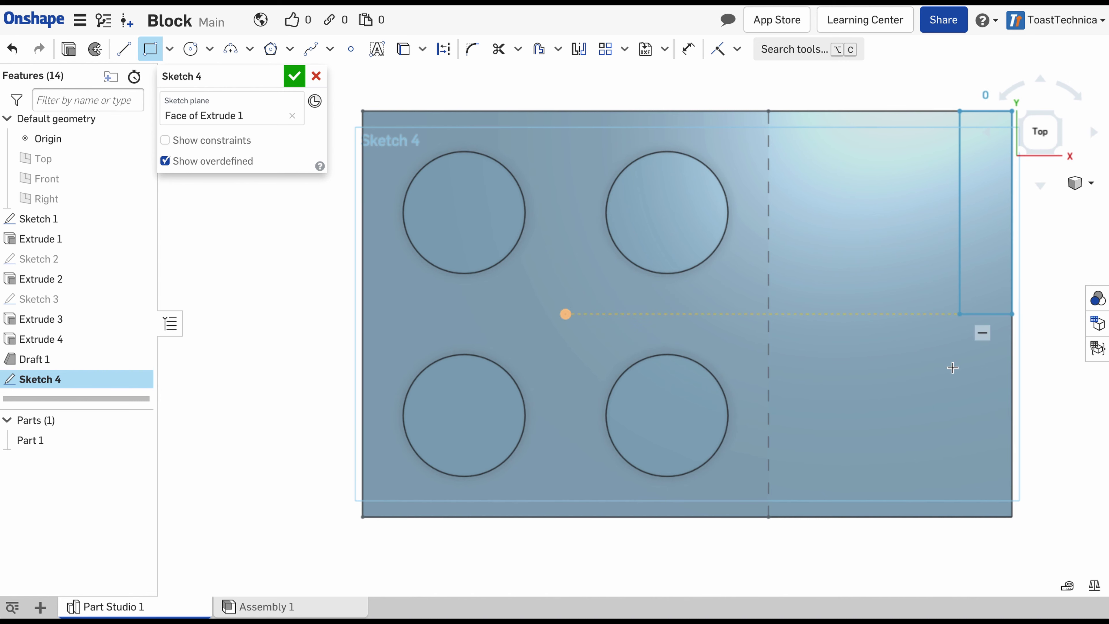
left_click(951, 518)
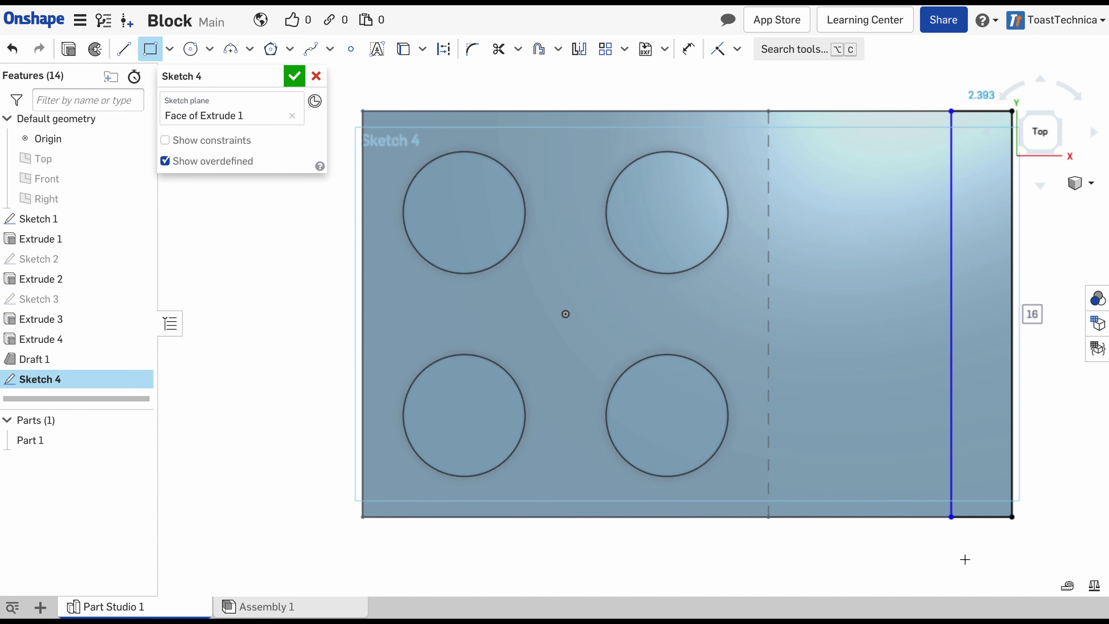
key("Escape")
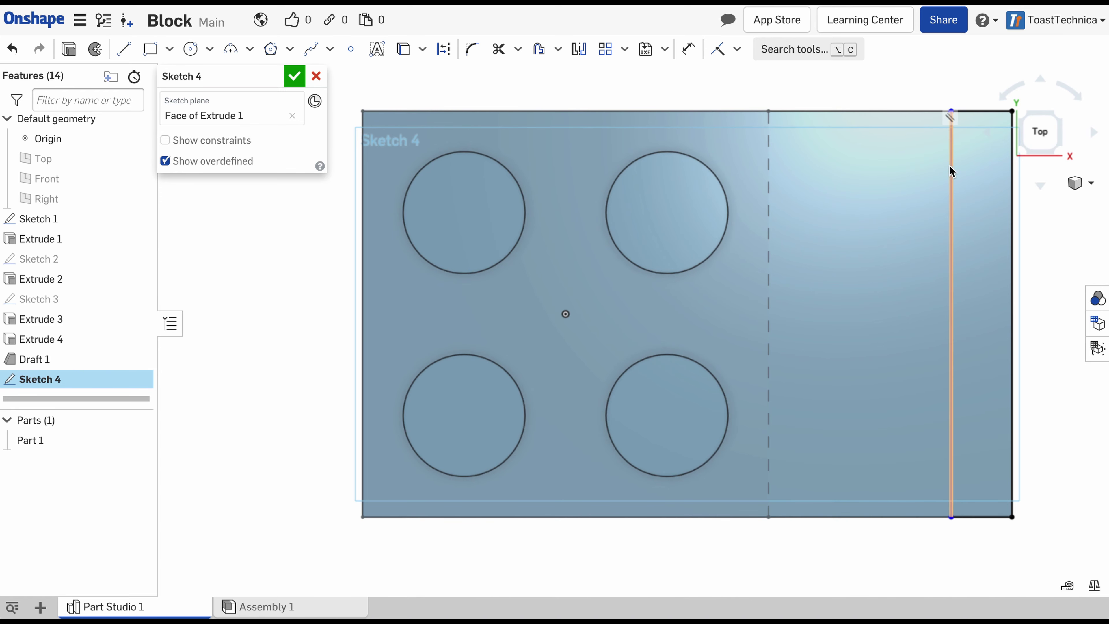
Dimension the distance from the original block's dashed edge to the rectangle's inner side as 8 mm.
left_click(685, 51)
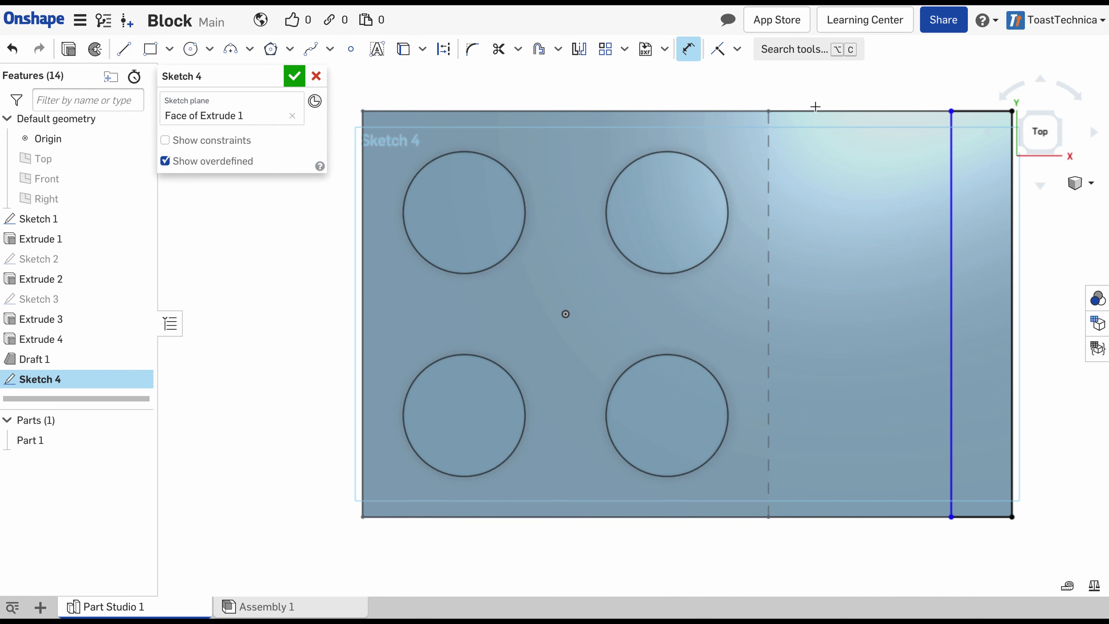
left_click(769, 121)
left_click(952, 138)
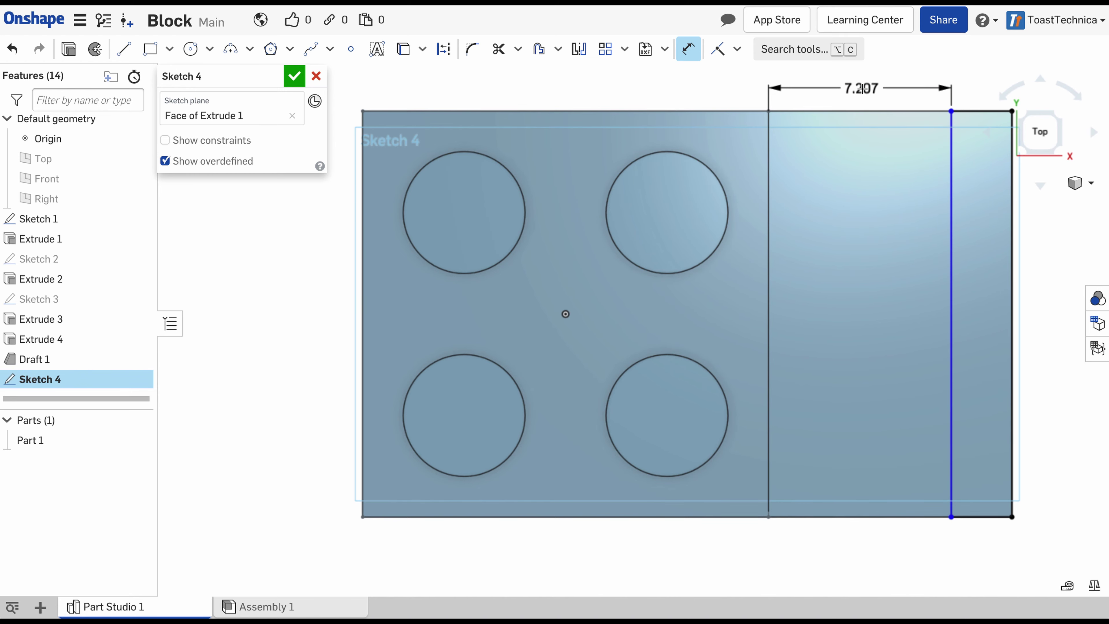
left_click(852, 90)
type("8")
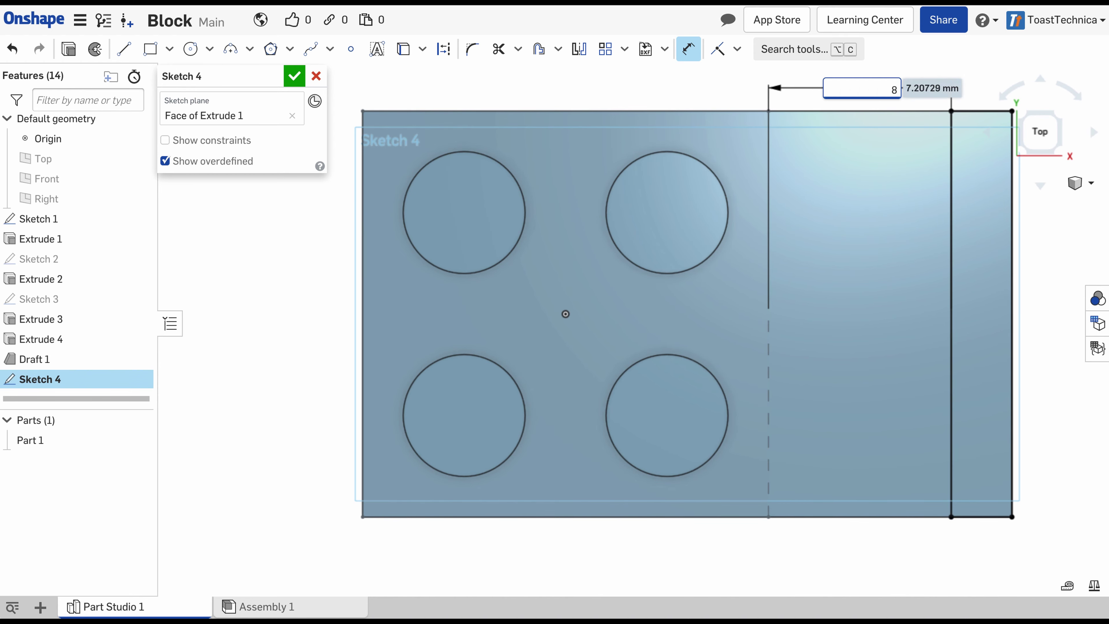
key("Return")
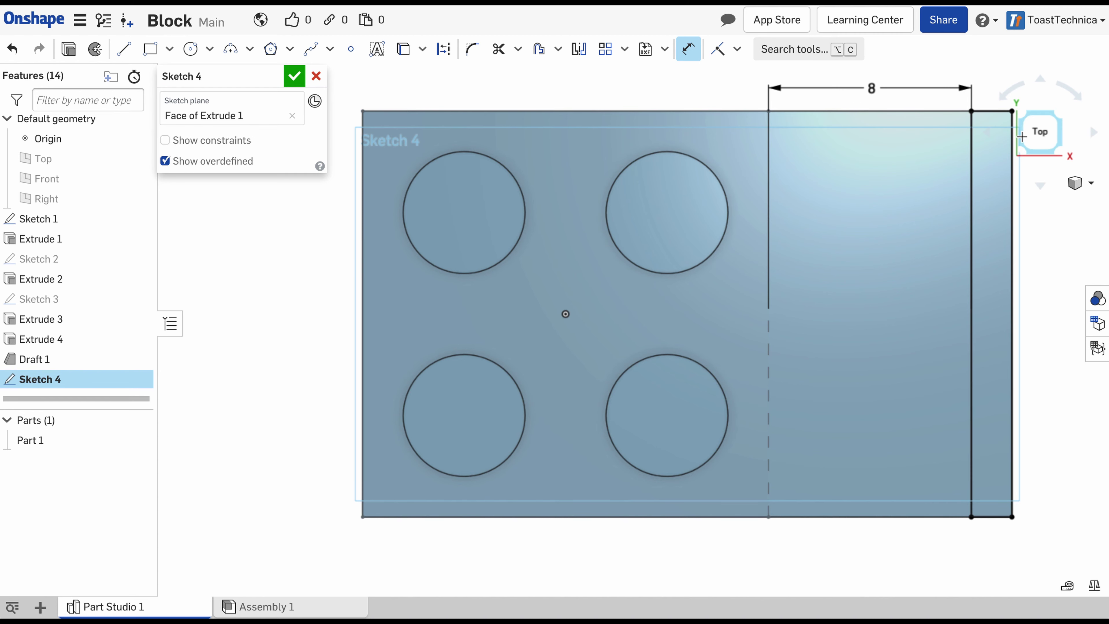
key("Escape")
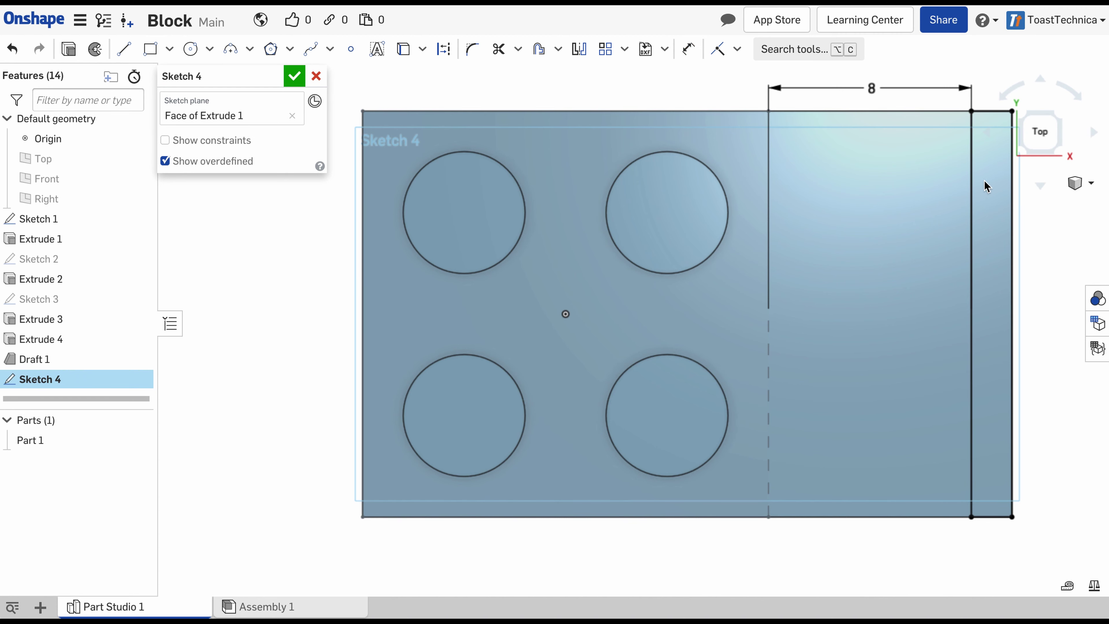
Extrude the narrow rectangle as a 25 mm blind cut that removes the overhang's tip.
left_click(984, 186)
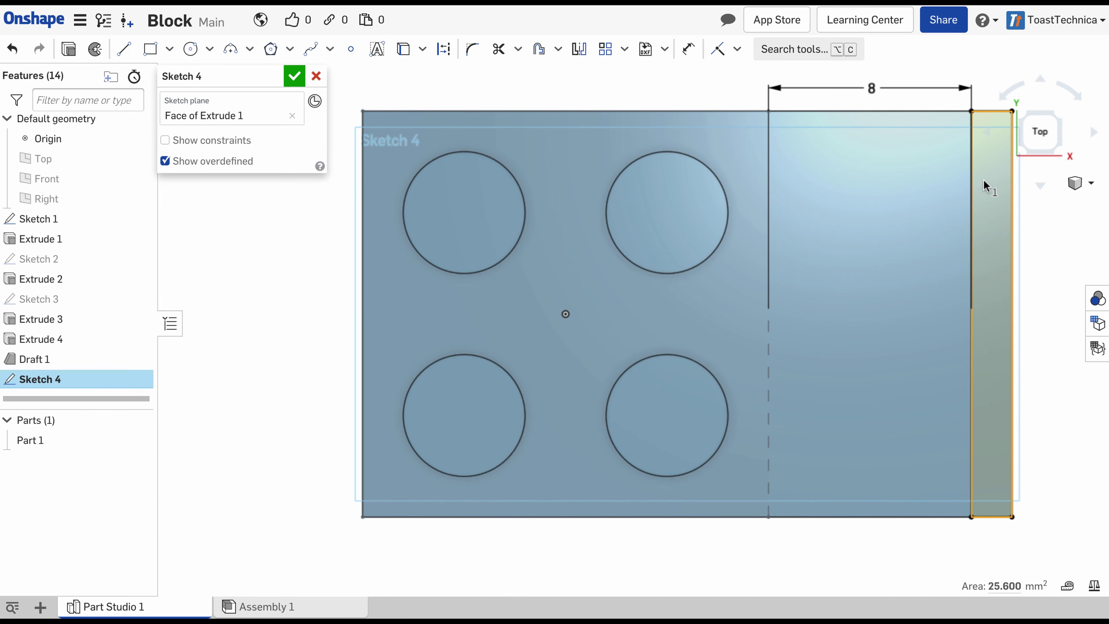
key("Up")
key("Up")
key("Up")
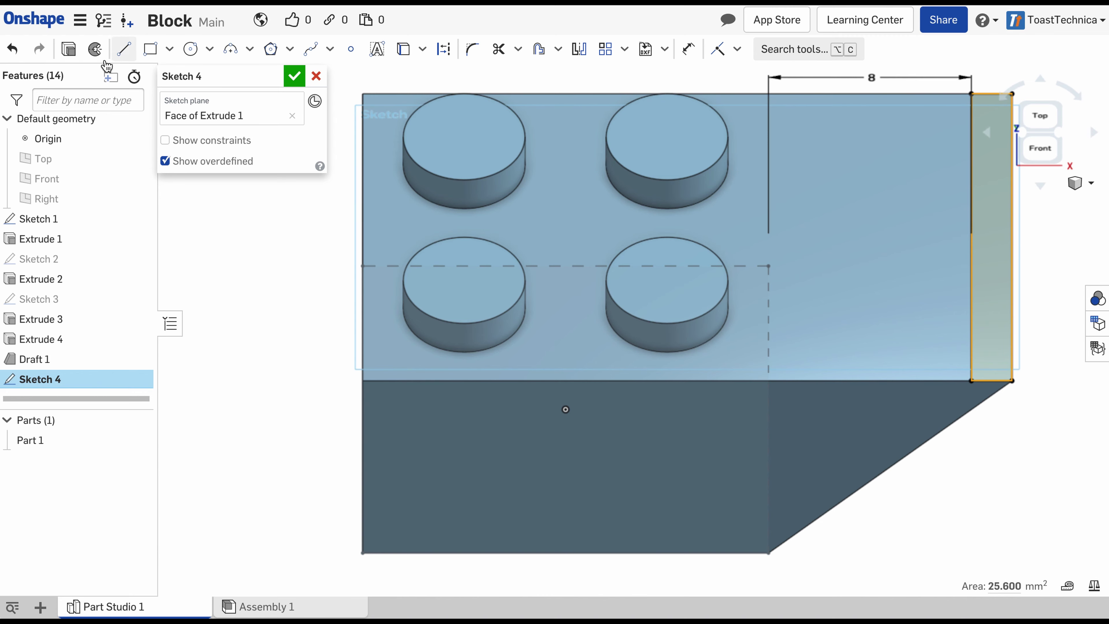
left_click(71, 51)
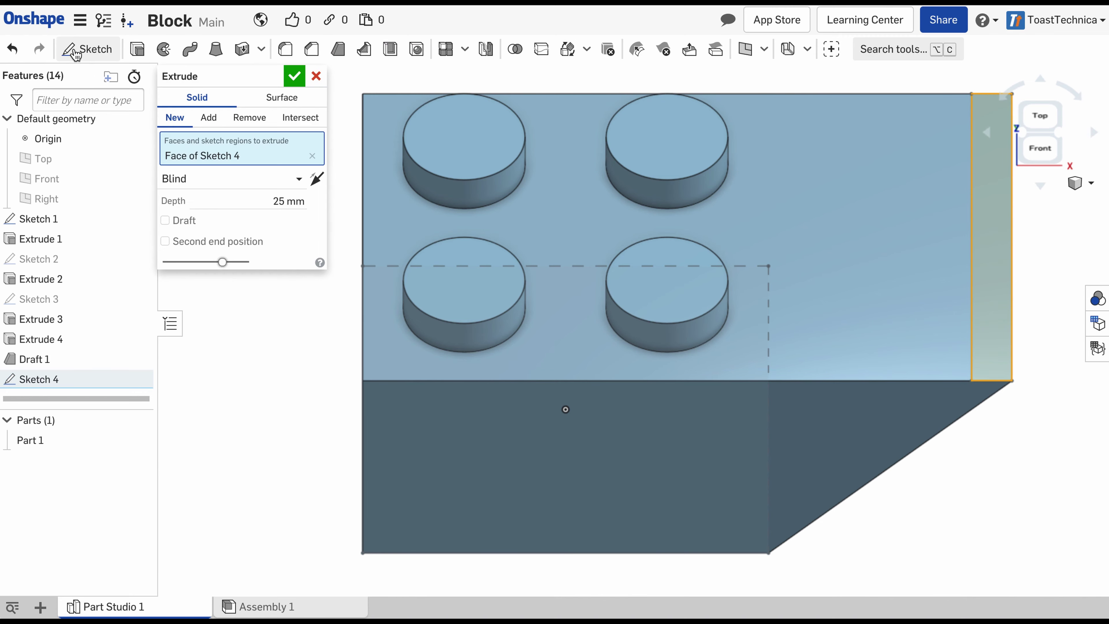
left_click(248, 119)
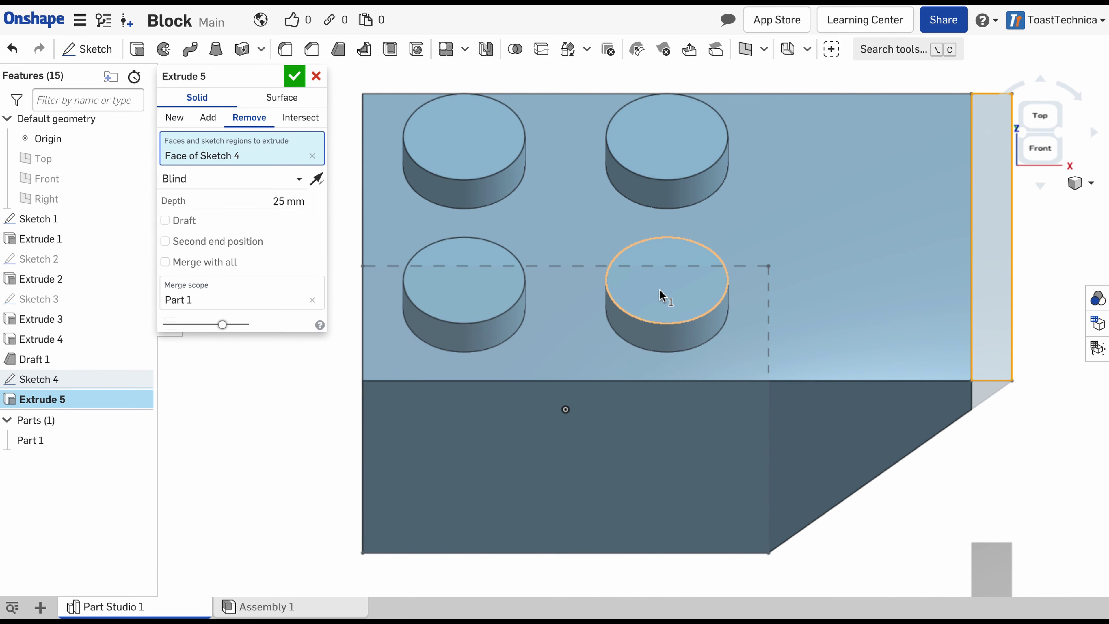
key("shift+1")
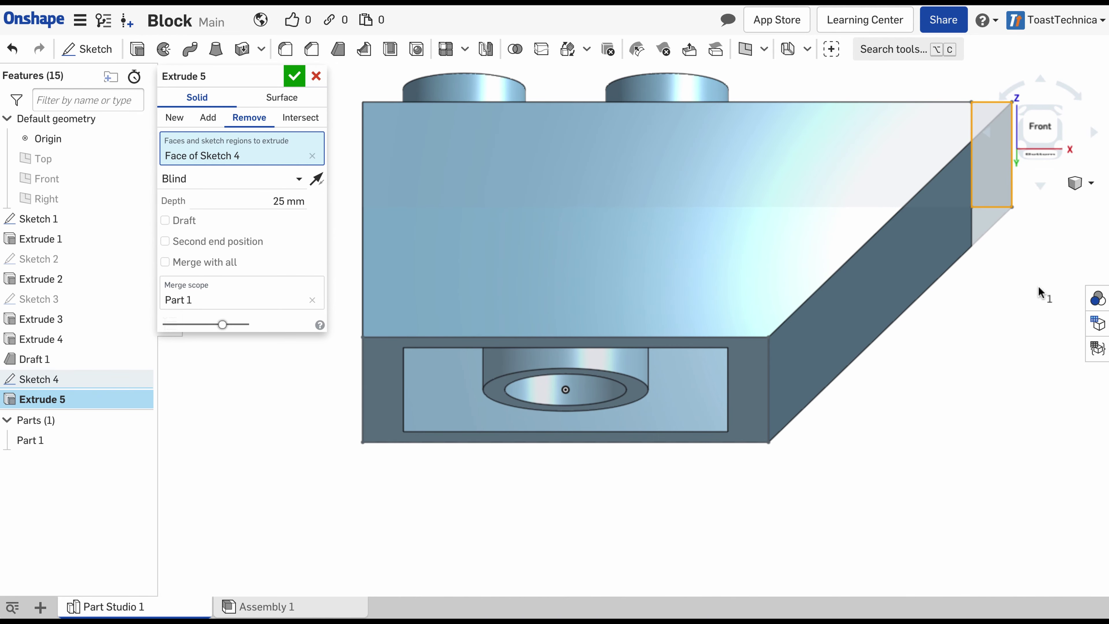
left_click(294, 76)
Examine the trimmed overhang and its vertical end face from the front, above and below.
key("shift+7")
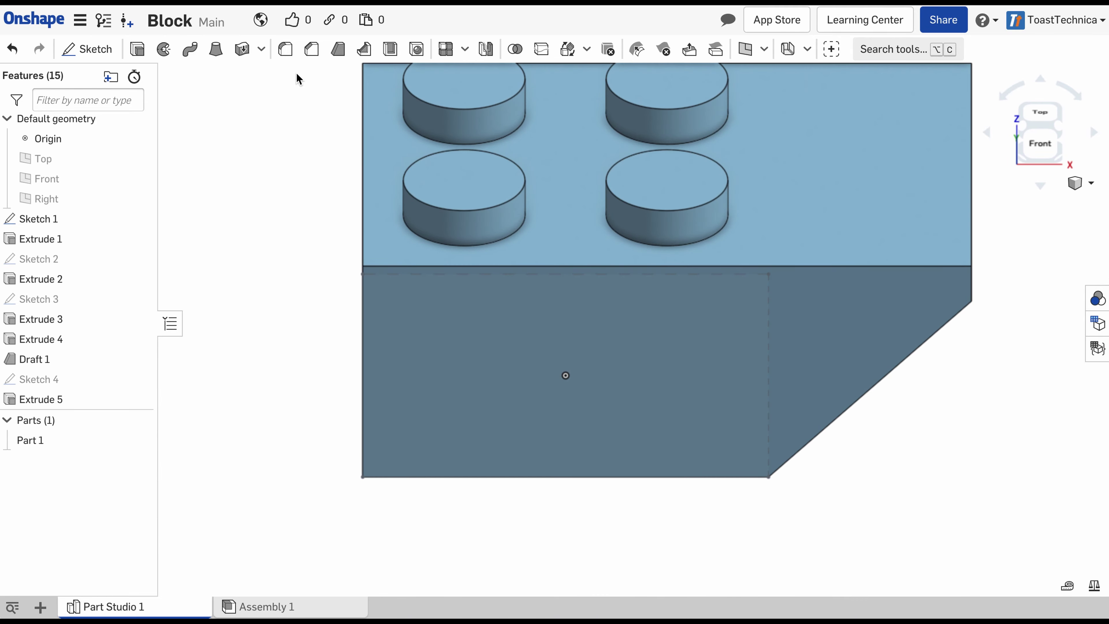
key("Up")
key("Up")
key("Up")
key("Up")
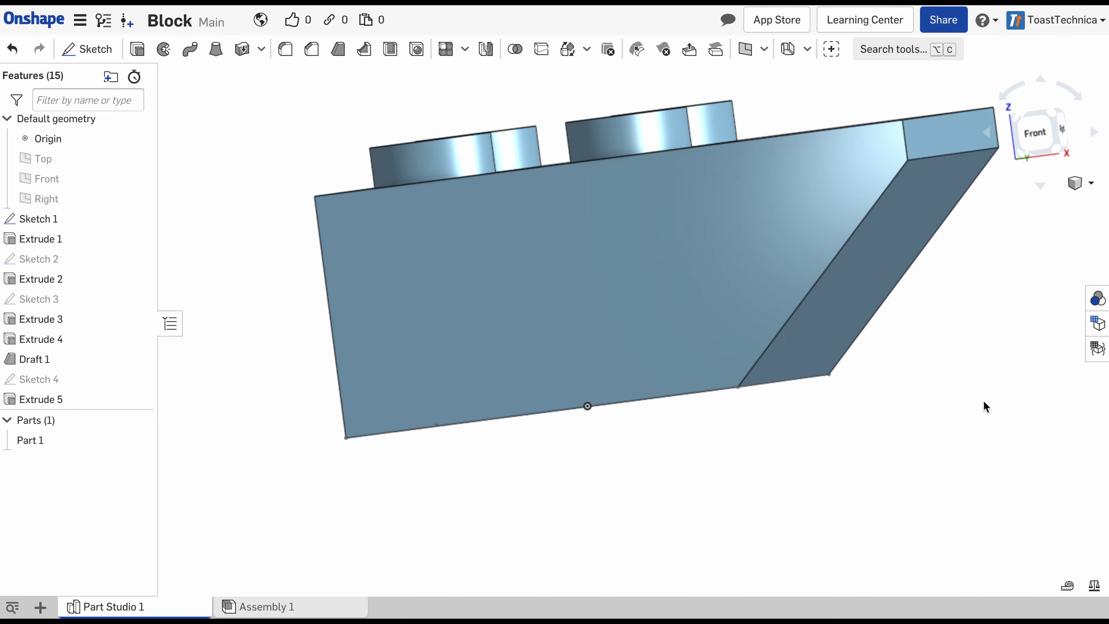
key("Down")
key("Down")
key("Down")
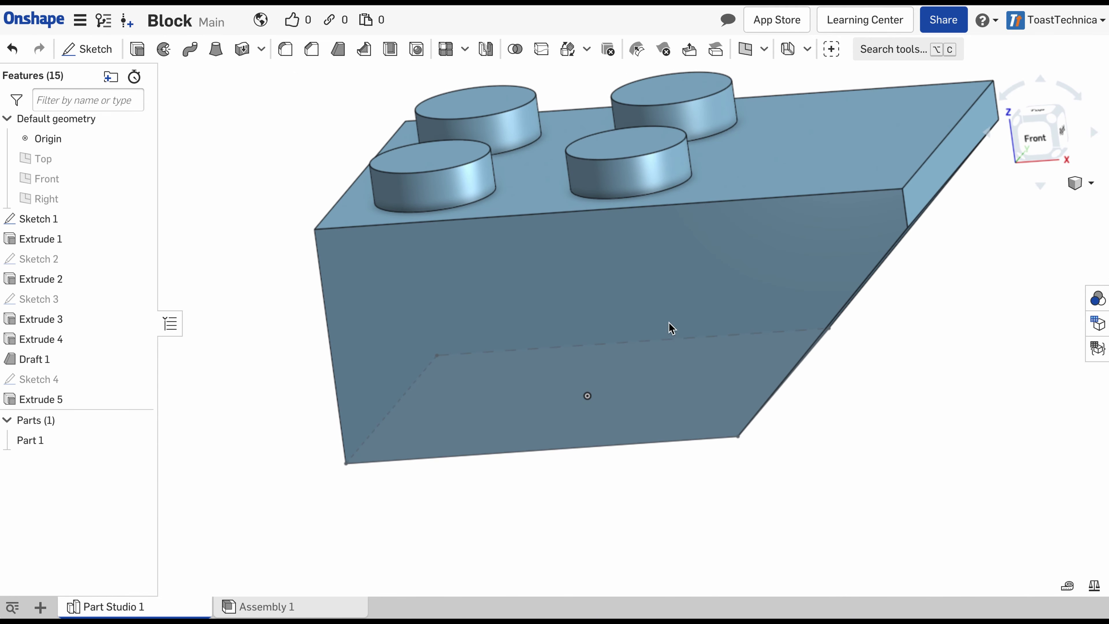
Face the block from above and hide Sketch 1.
scroll(71, 315, "down", 2)
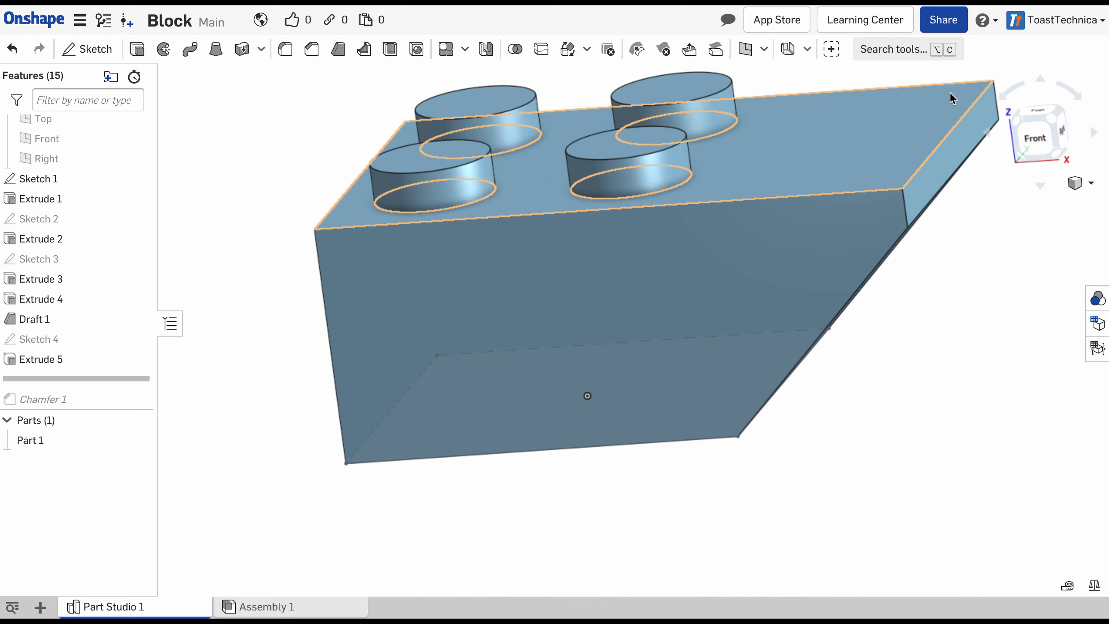
left_click(1028, 112)
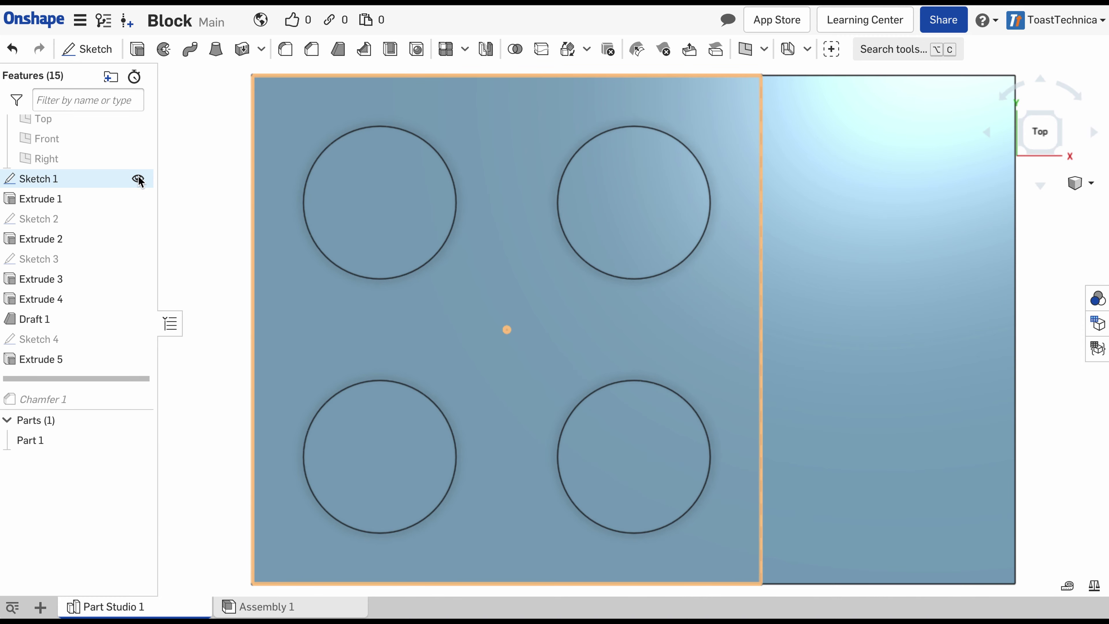
left_click(139, 179)
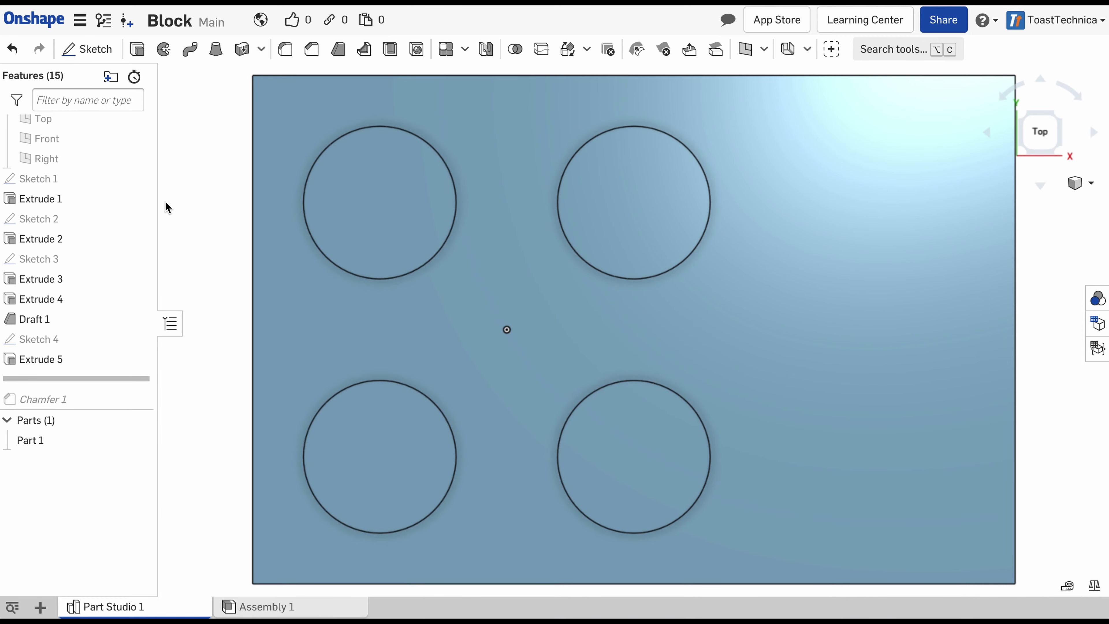
Open Sketch 2 with the stud circles for editing, and show the final part in a tilted view.
double_click(53, 218)
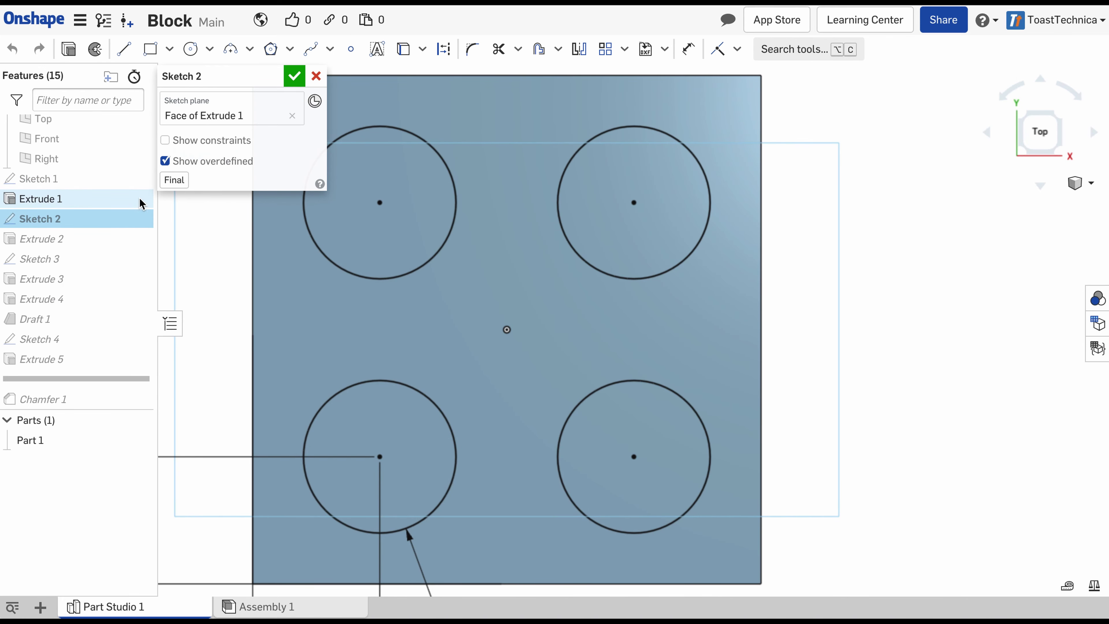
left_click(174, 179)
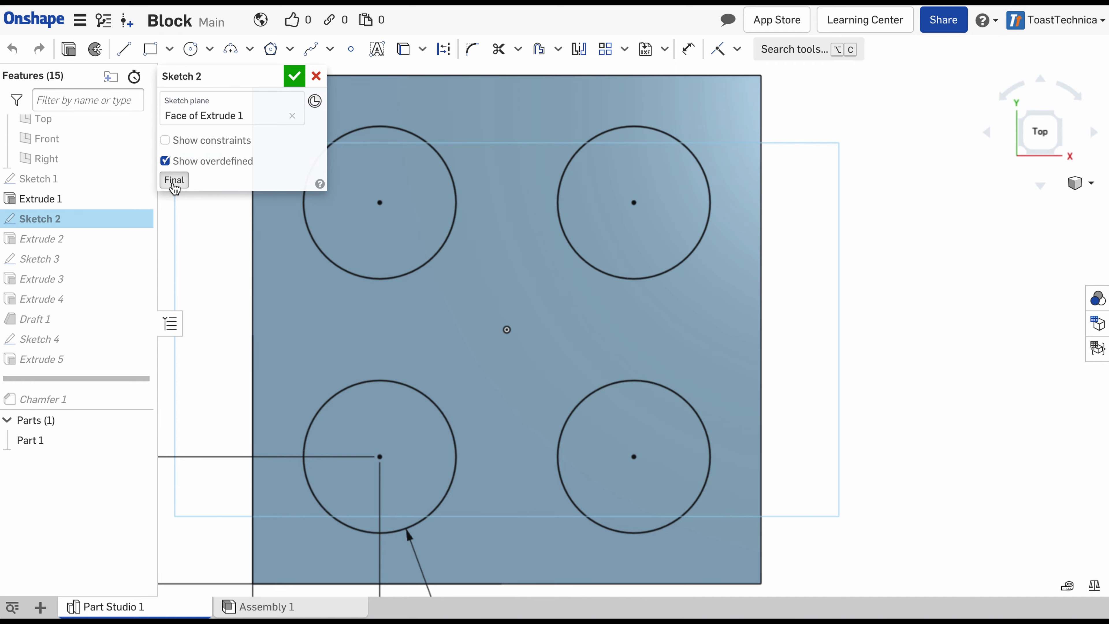
key("Down")
key("Down")
key("Down")
key("Down")
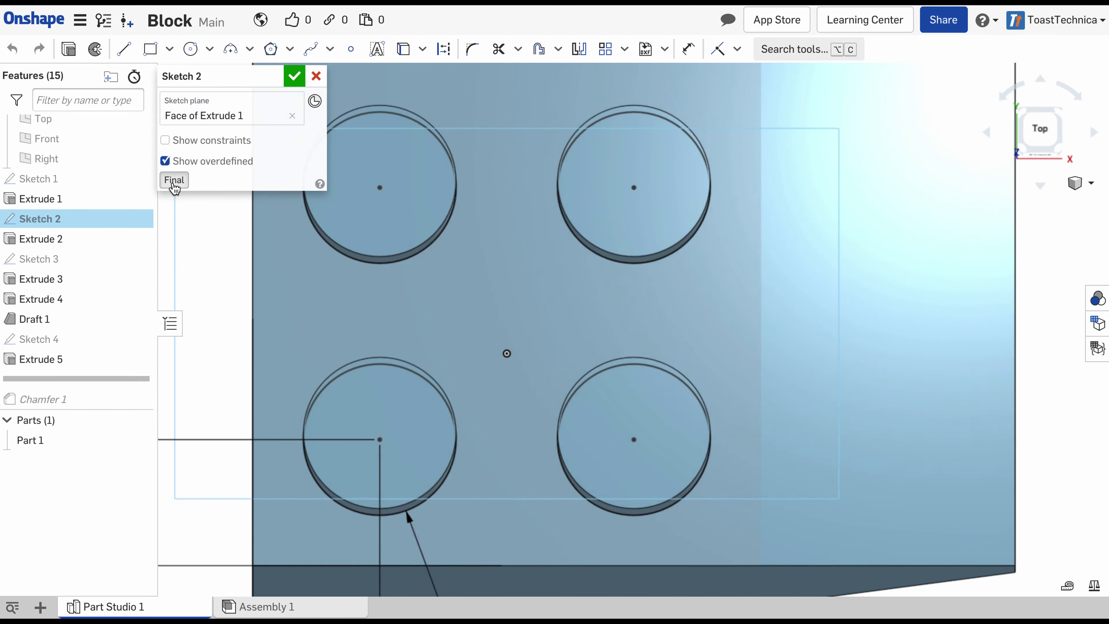
key("Down")
key("Down")
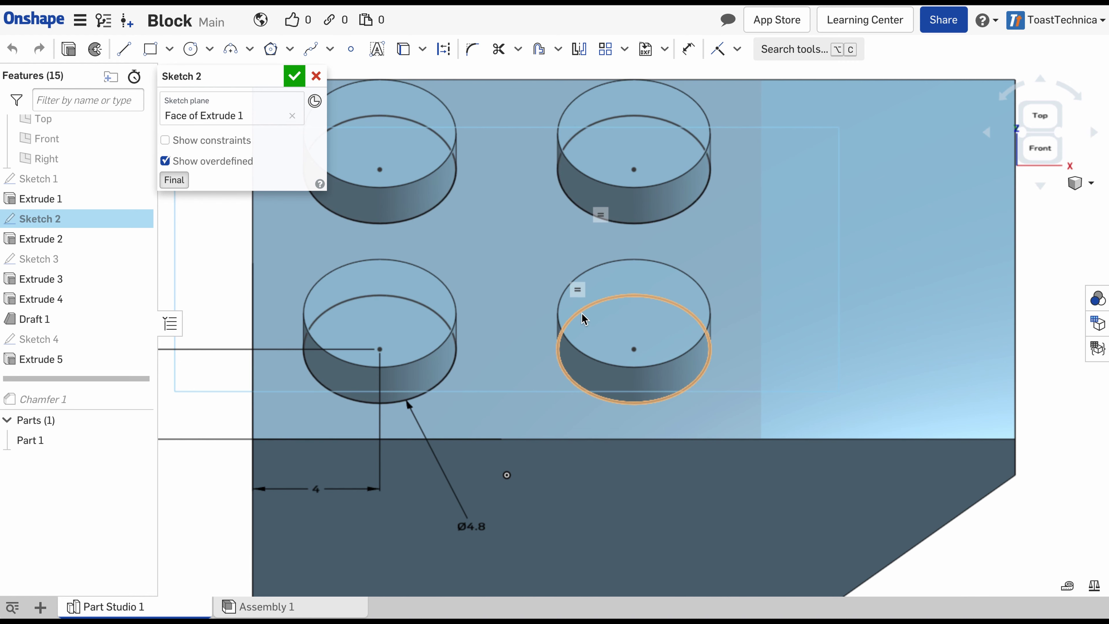
Delete the two stud circles nearest the overhang from Sketch 2.
left_click(559, 353)
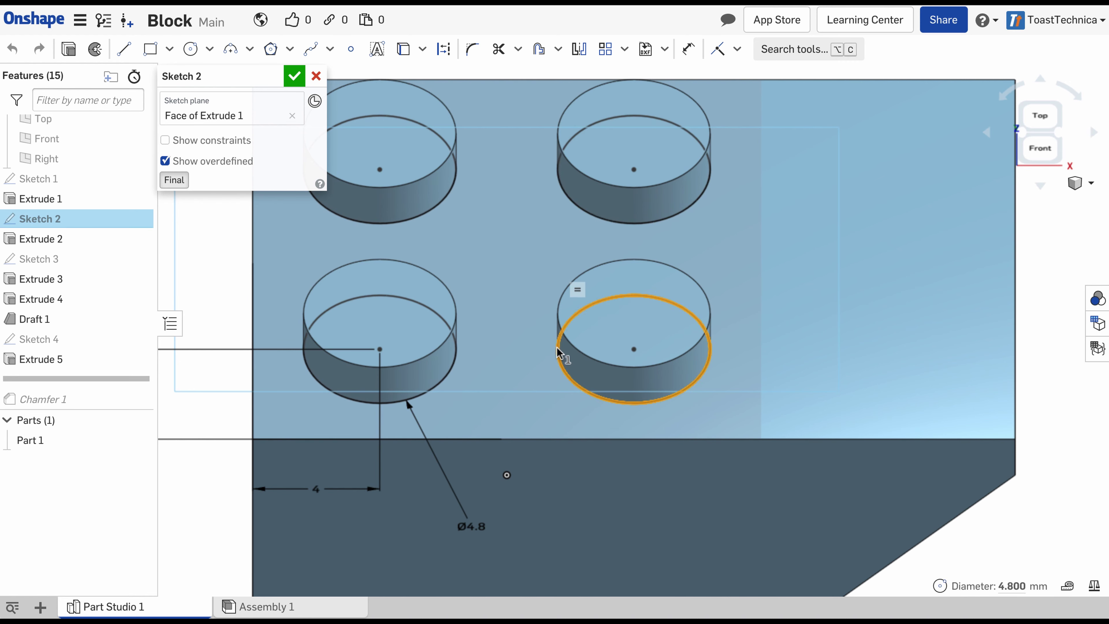
key("Delete")
left_click(569, 202)
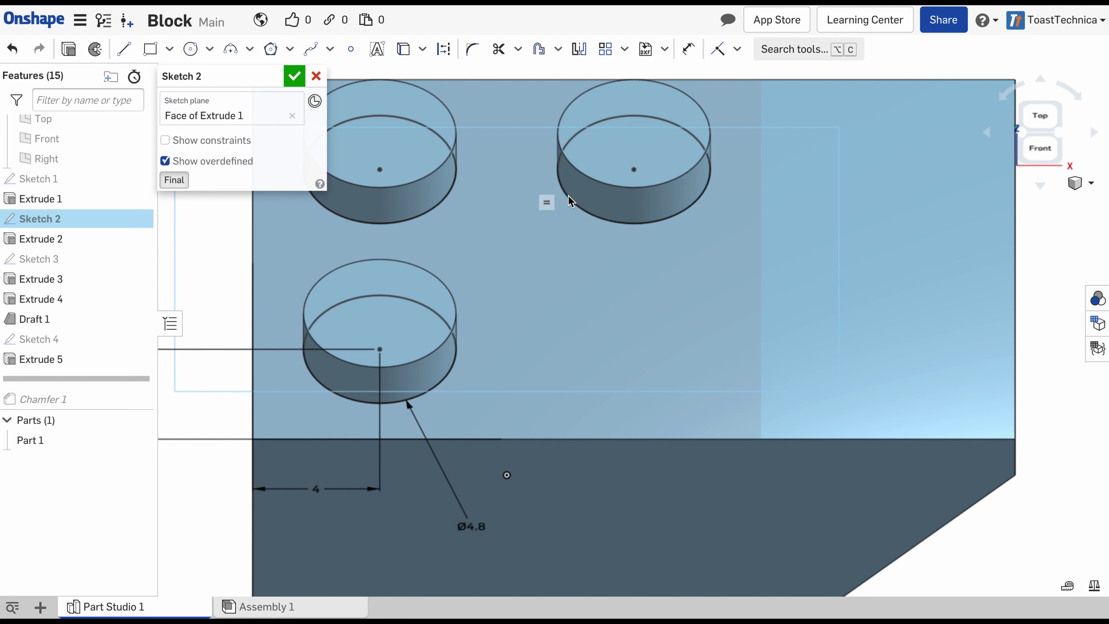
key("Delete")
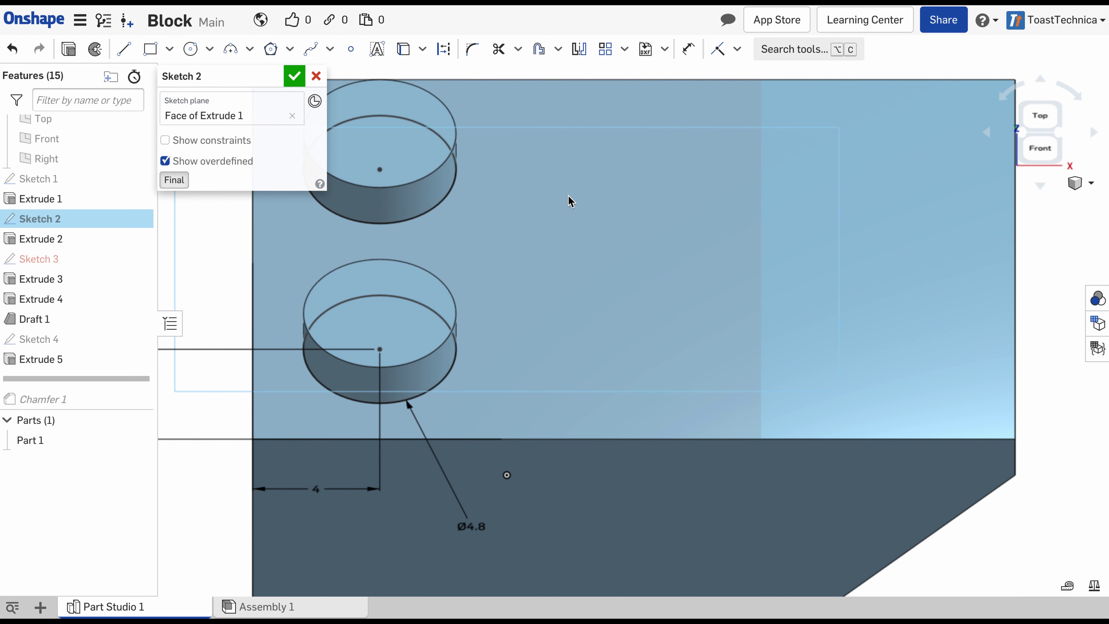
Turn off the final-part display in Sketch 2 and apply a linear pattern to the two remaining stud circles.
left_click(454, 192)
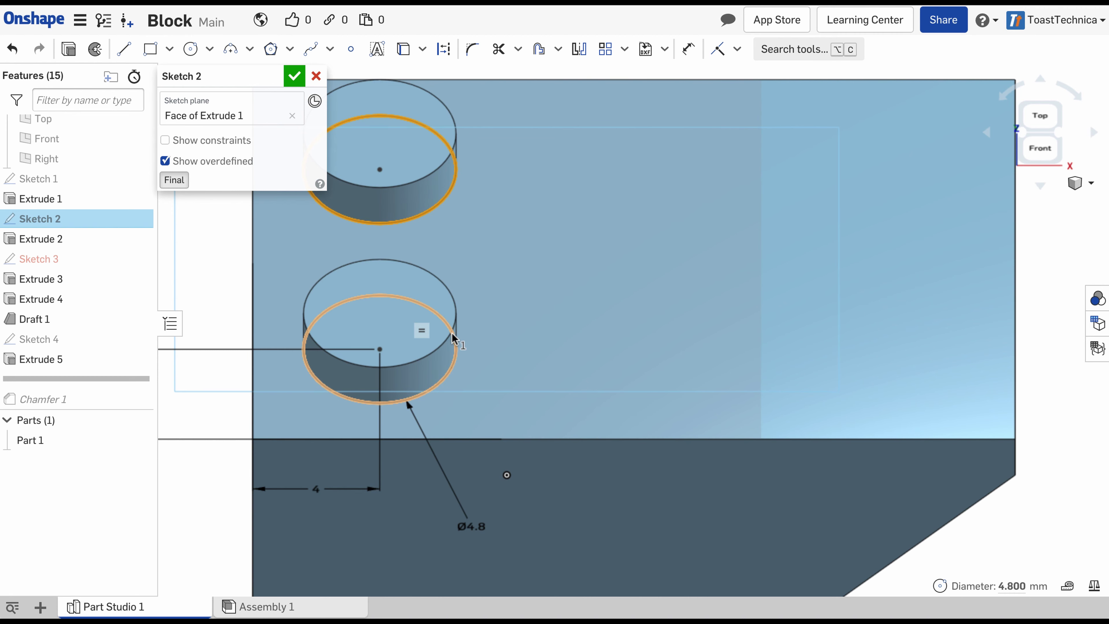
left_click(455, 358)
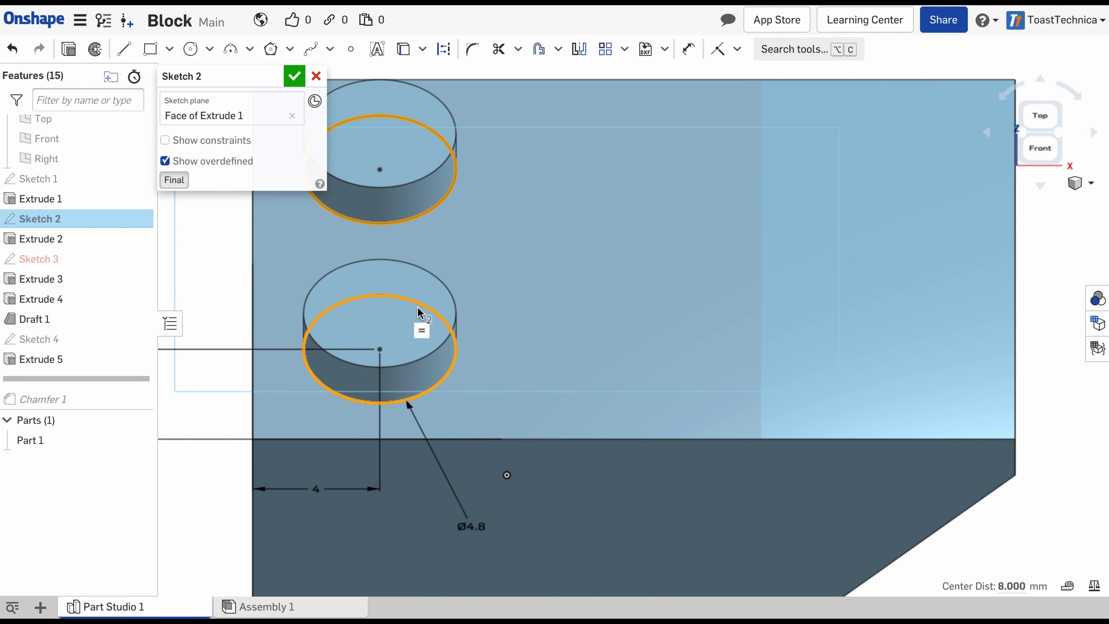
left_click(180, 182)
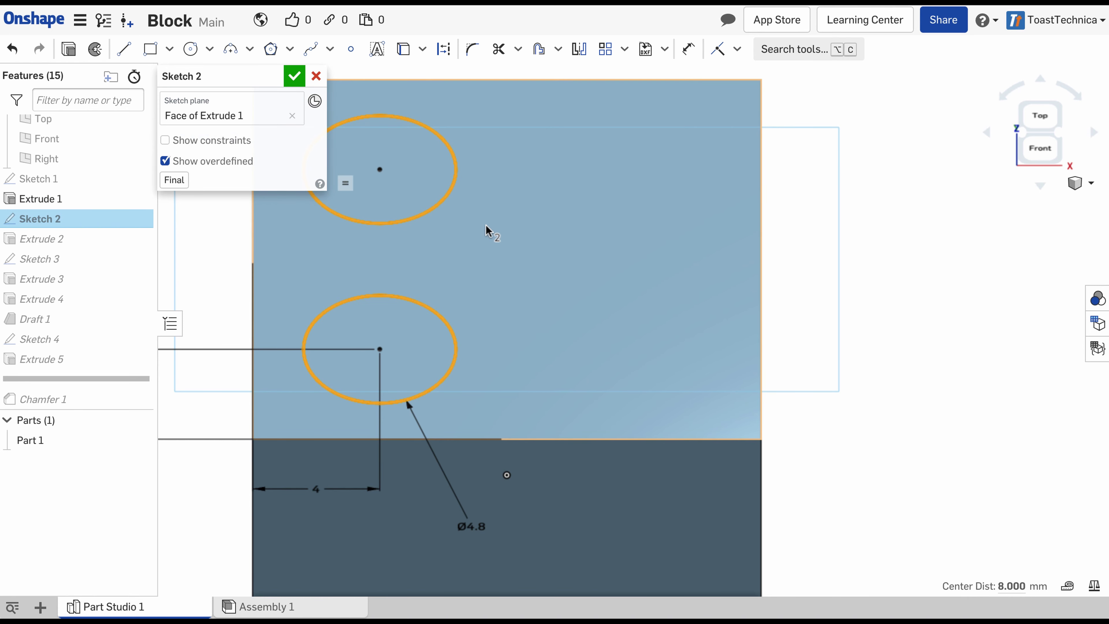
left_click(606, 54)
scroll(675, 242, "up", 3)
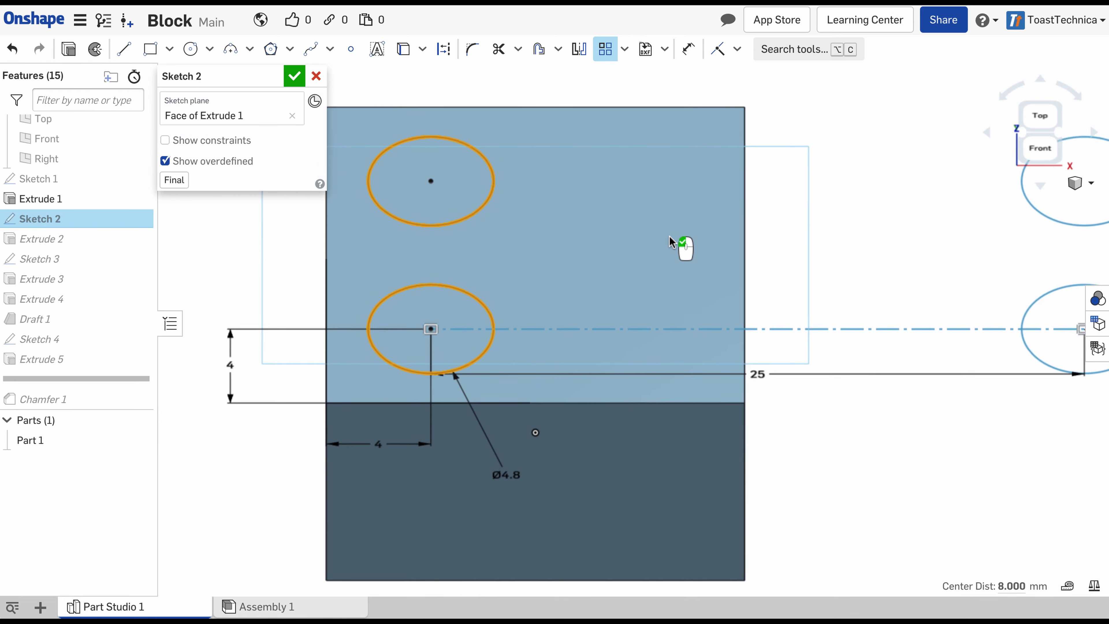
scroll(672, 242, "up", 5)
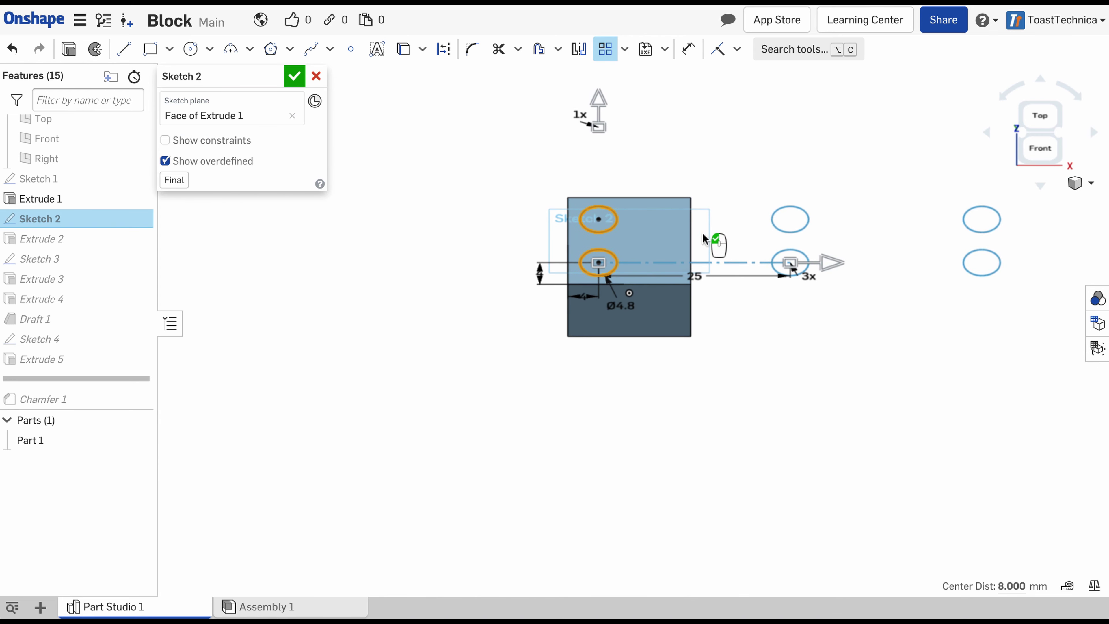
left_click(611, 227)
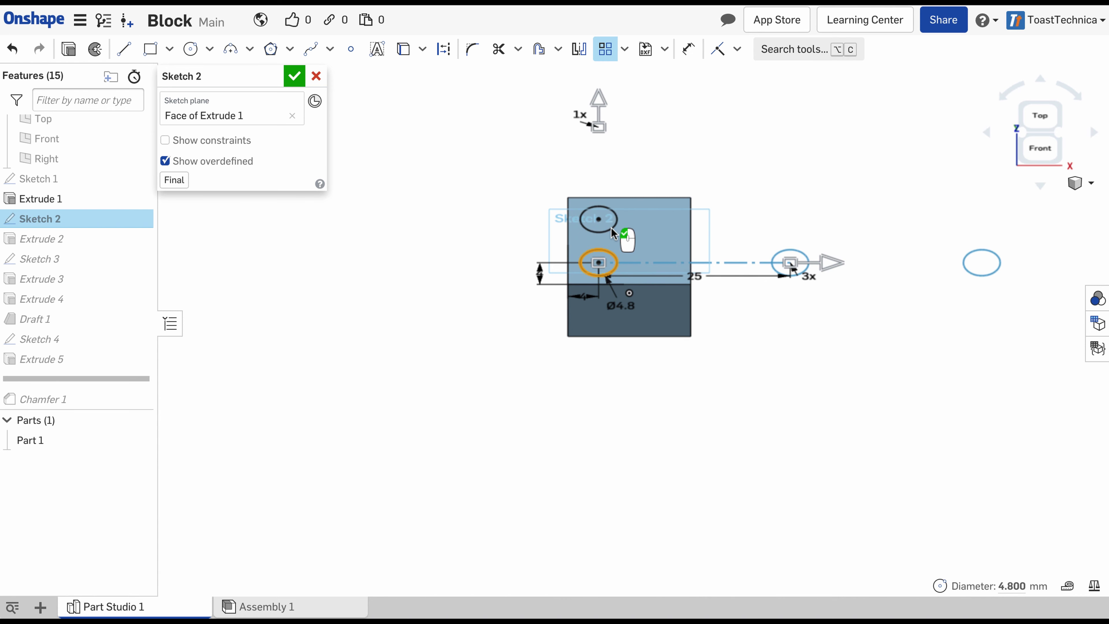
left_click(611, 227)
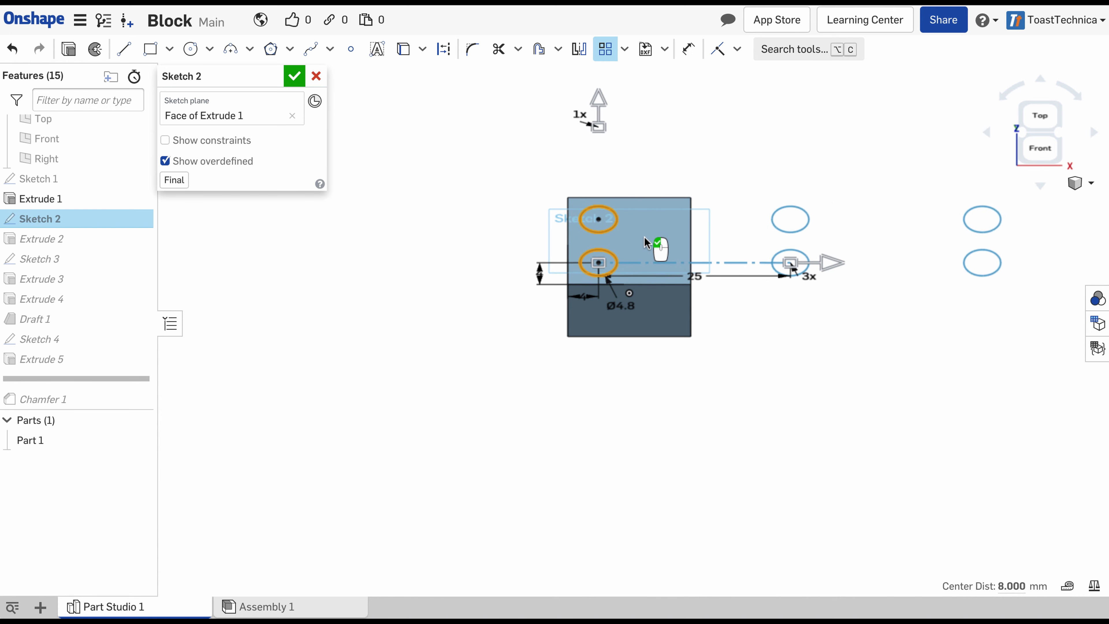
Set the spacing of the stud circle pattern to 8 mm along the brick's length.
scroll(645, 242, "down", 3)
left_click(736, 312)
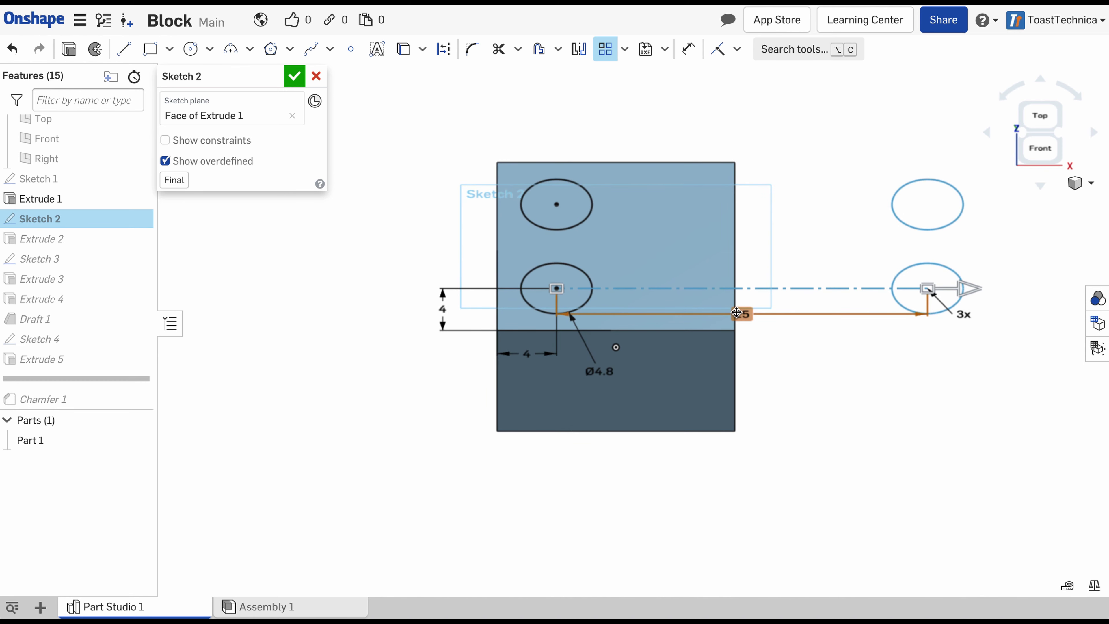
double_click(736, 313)
type("8")
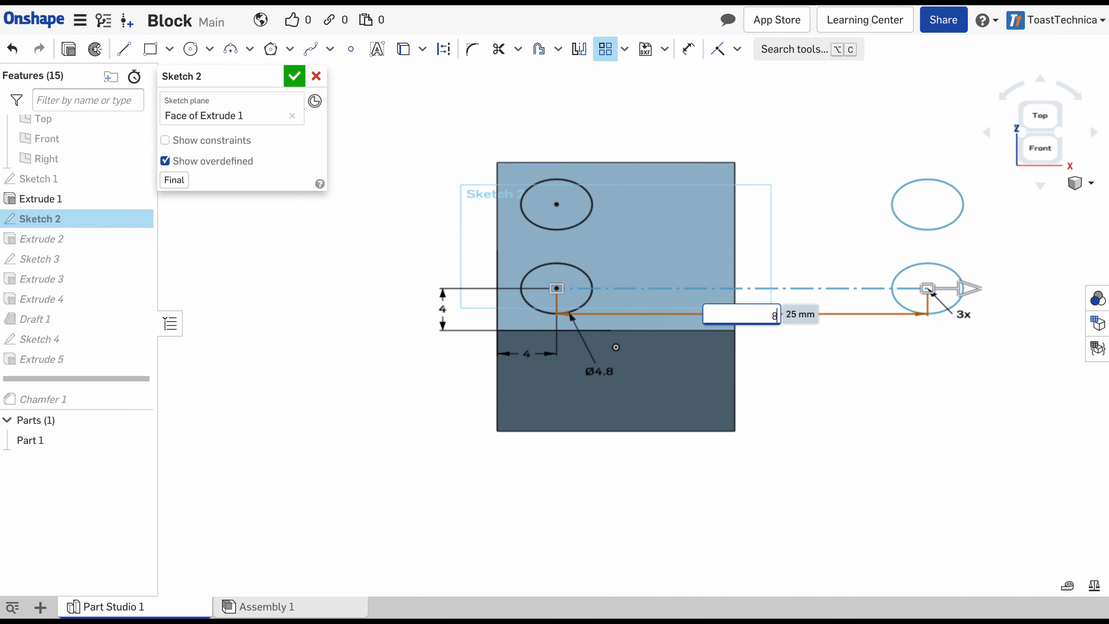
key("Return")
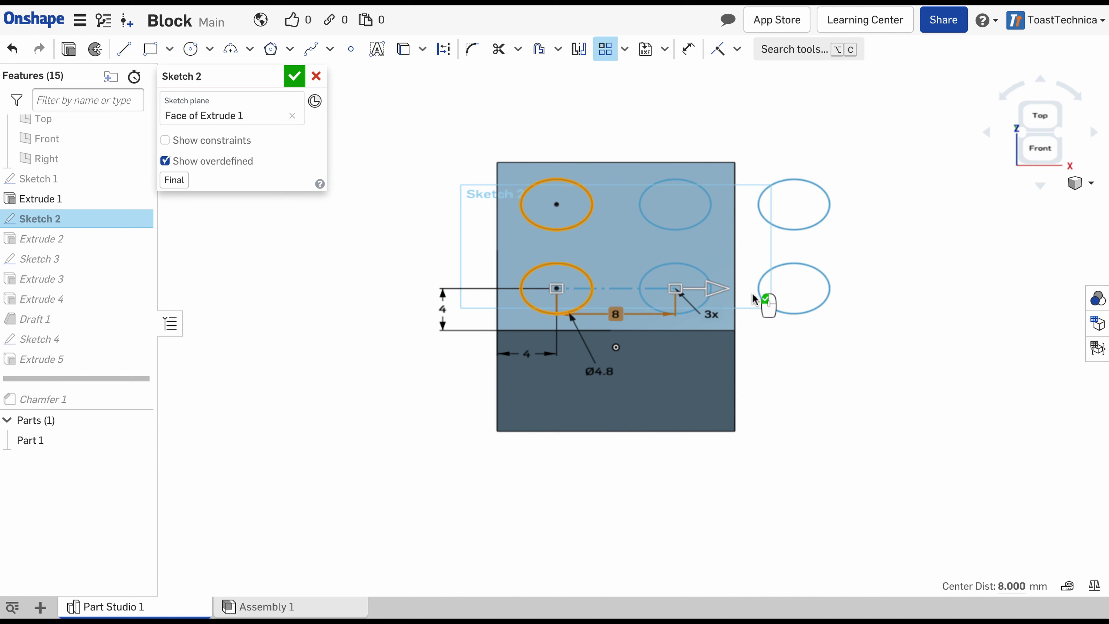
Try a pattern count of 4, set it back to 3 instances, and accept Sketch 2.
double_click(712, 316)
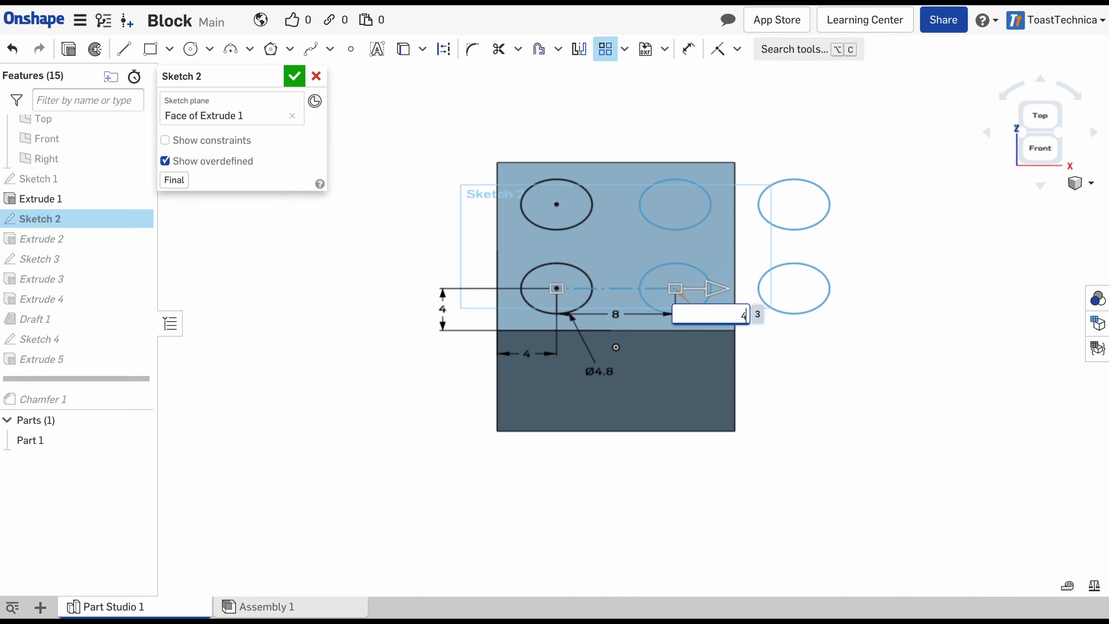
key("Return")
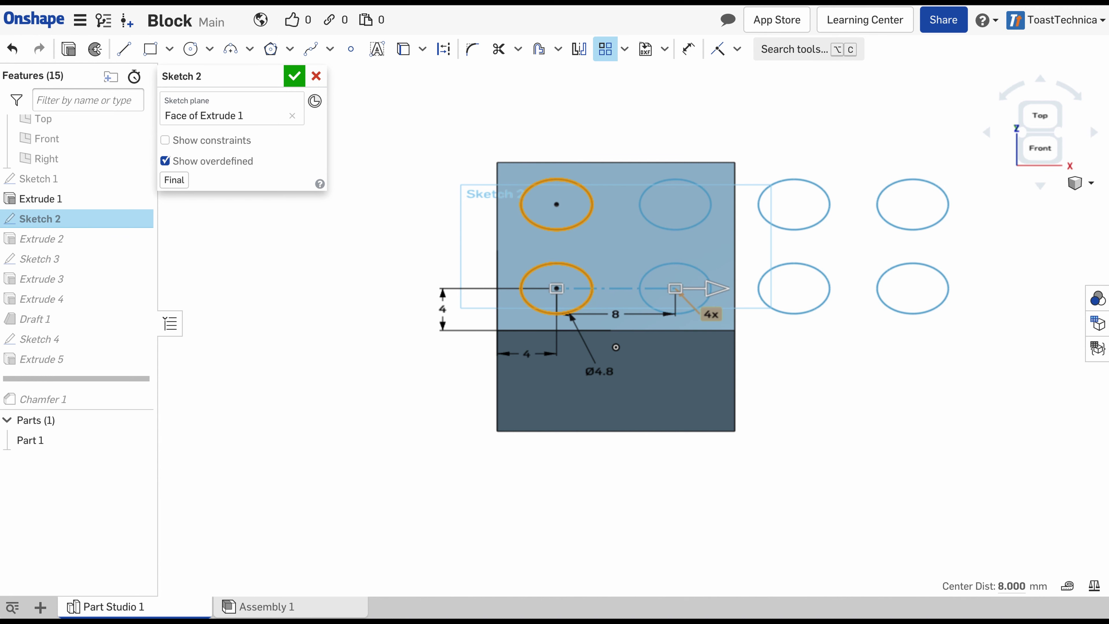
double_click(712, 316)
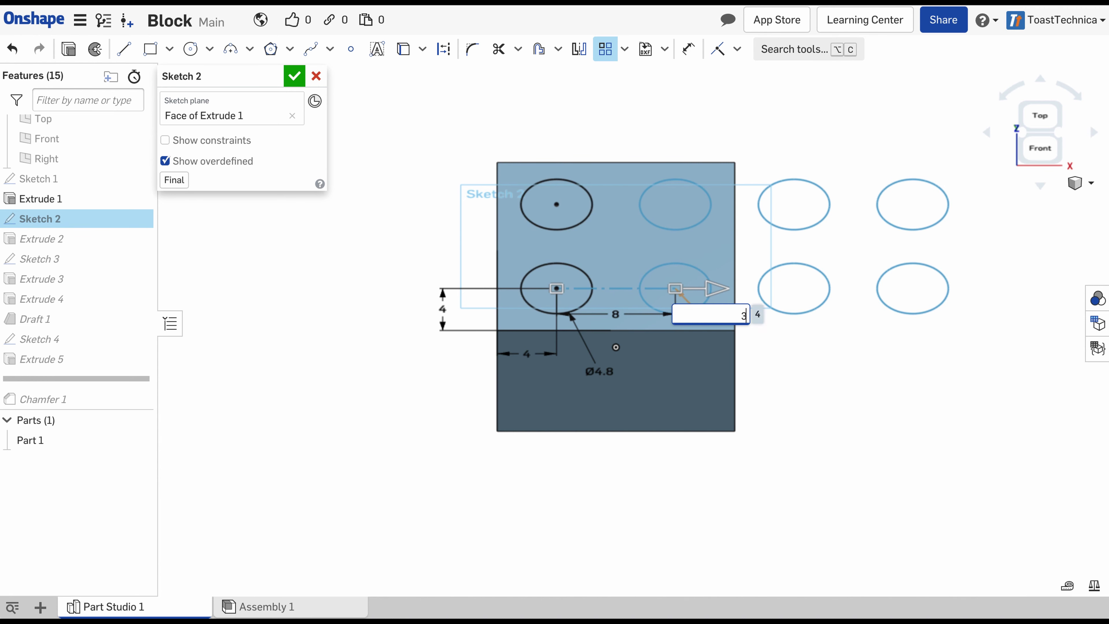
type("3")
key("Return")
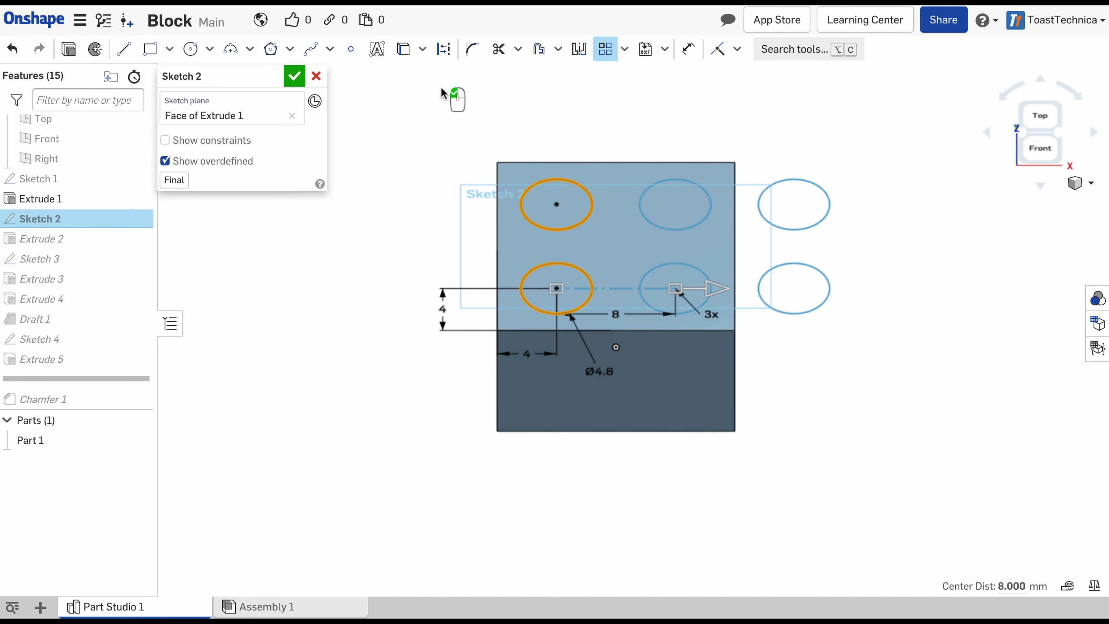
left_click(293, 77)
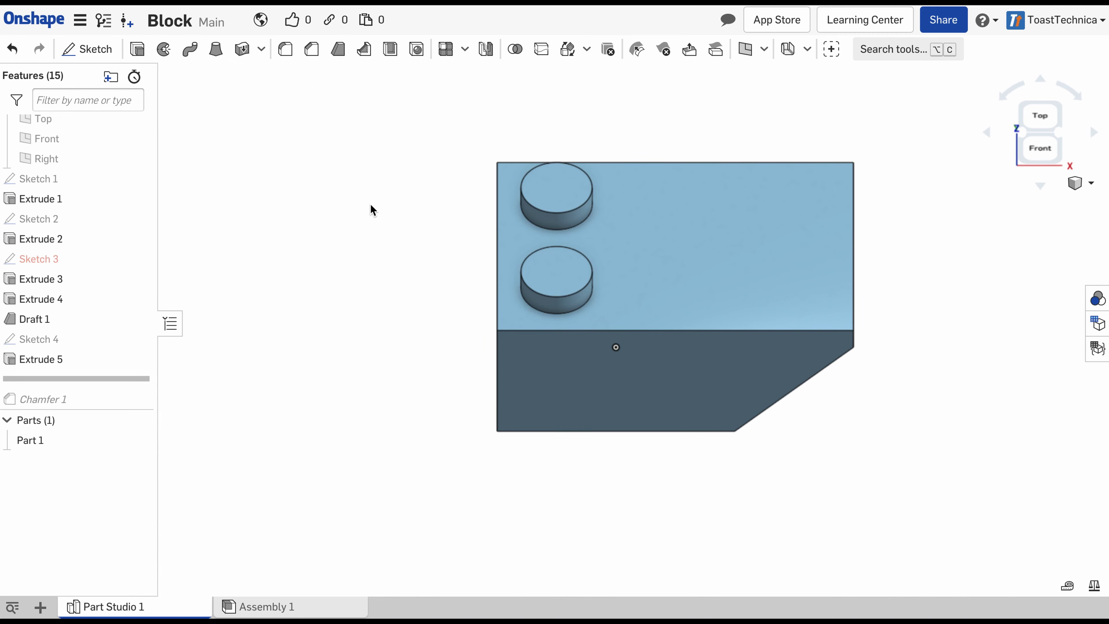
Open the failing Sketch 3 for editing and show Sketch 2 alongside it.
key("shift+Up")
key("shift+Up")
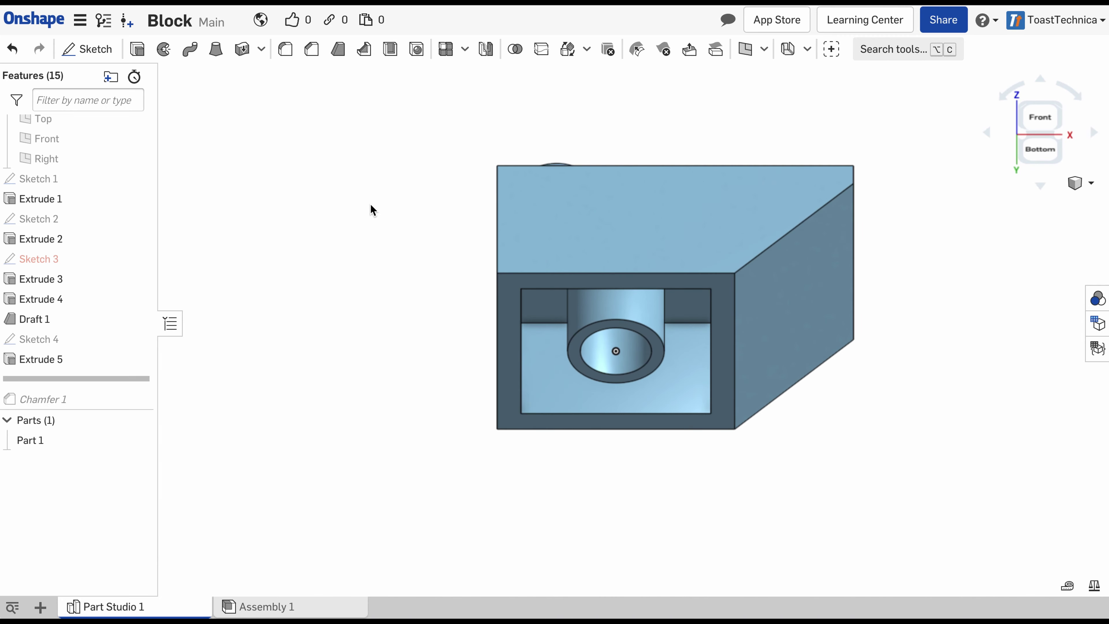
key("shift+Down")
key("Up")
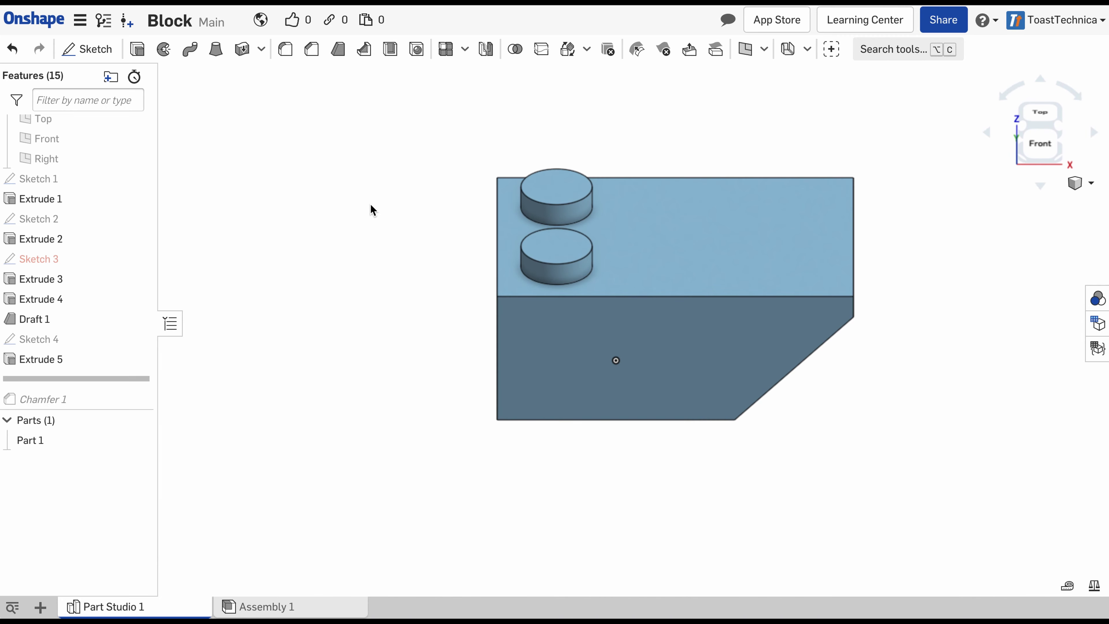
mouse_move(39, 260)
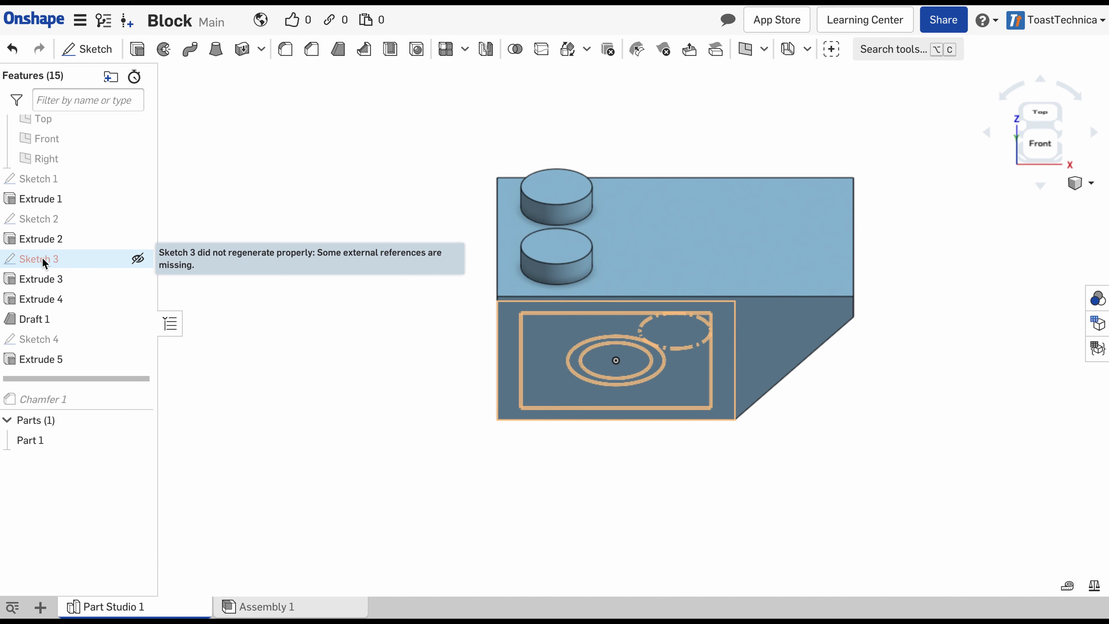
double_click(42, 260)
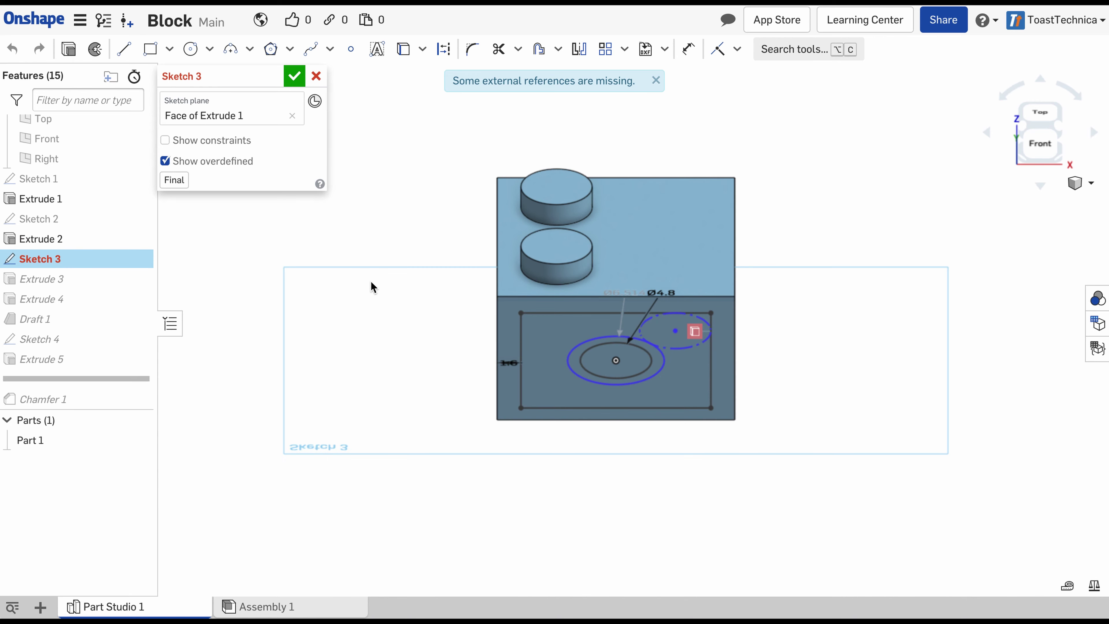
left_click(138, 220)
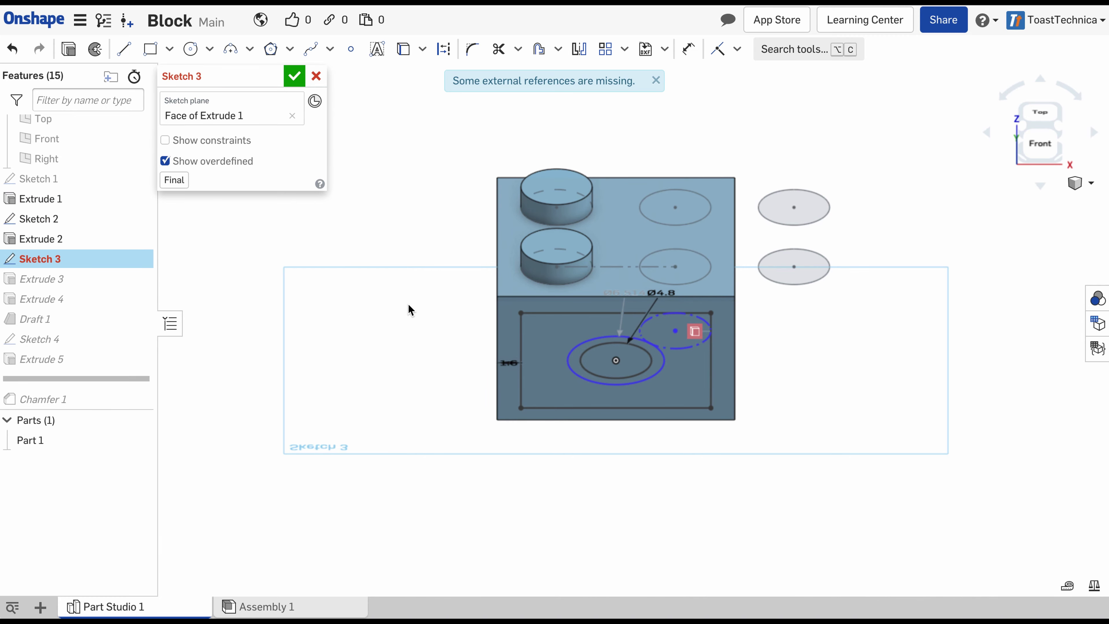
Compare Sketch 3's broken reference circle with the patterned stud circles in Sketch 2 from below, the front and above.
key("n")
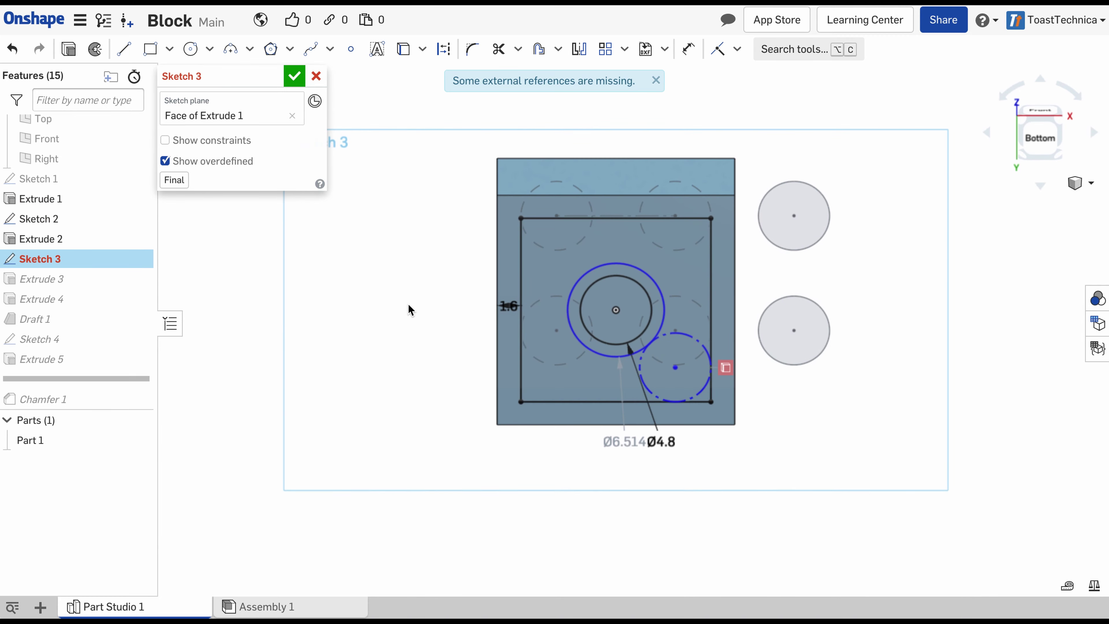
key("shift+1")
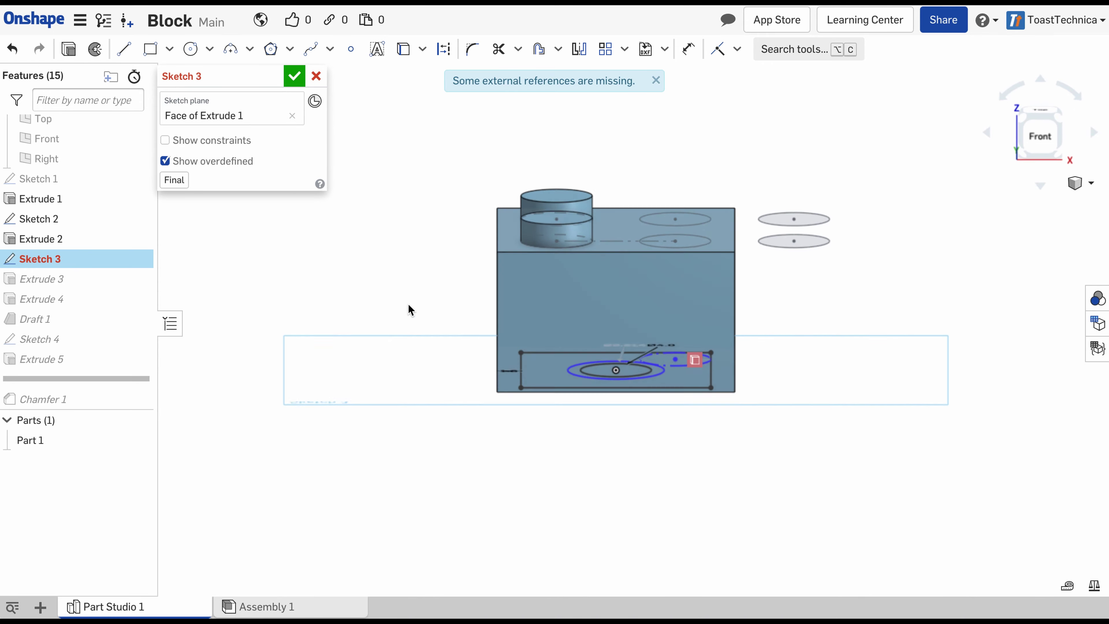
key("n")
key("shift+1")
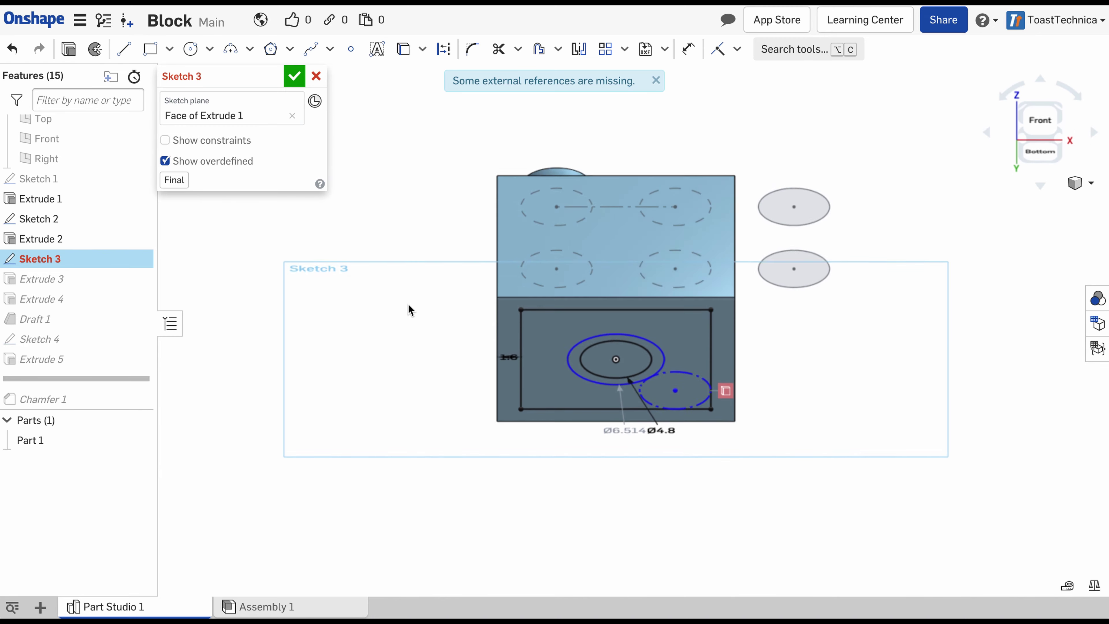
key("shift+5")
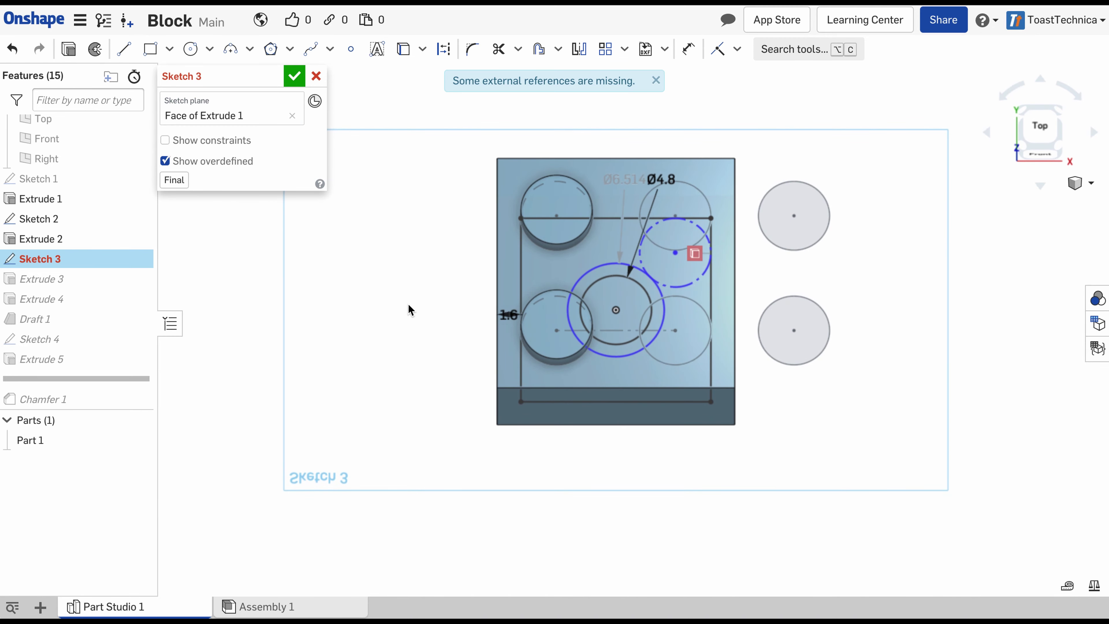
double_click(60, 218)
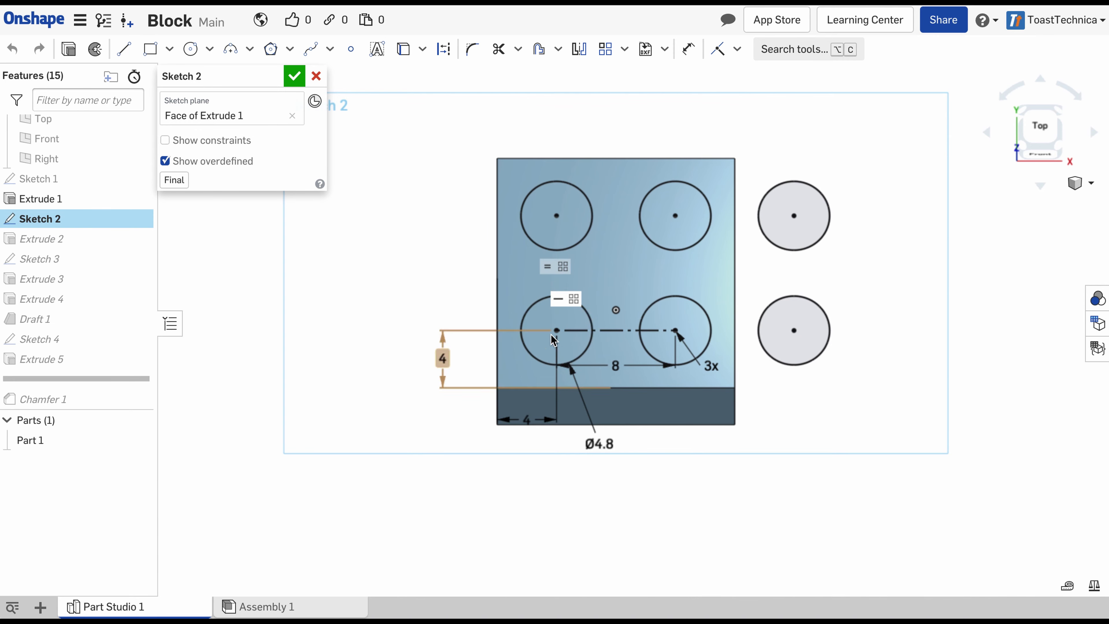
double_click(40, 261)
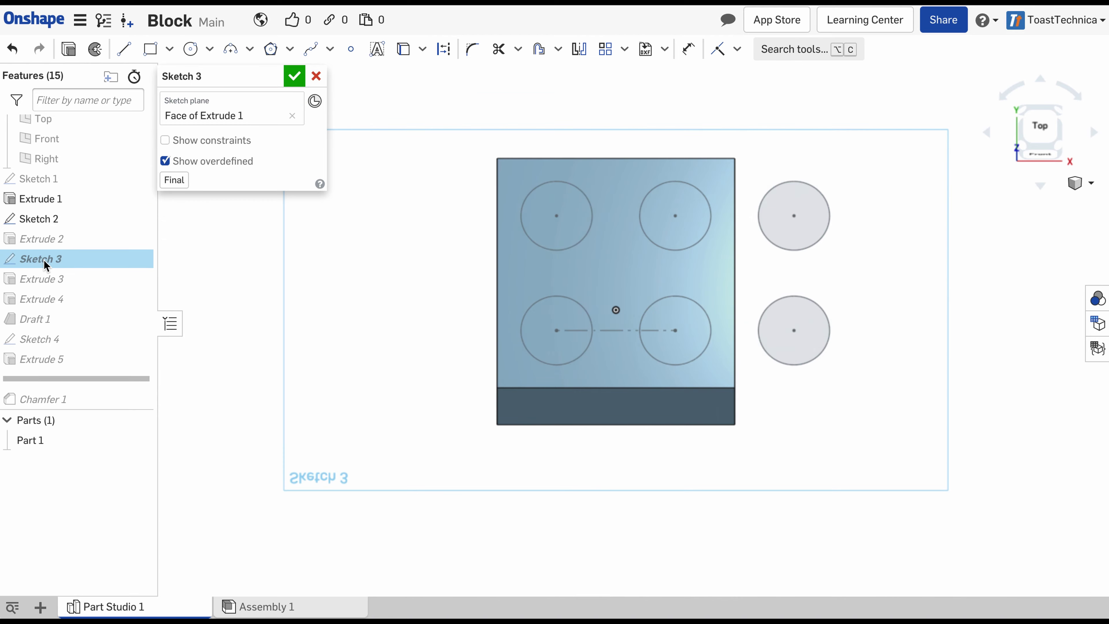
Replace Sketch 3's broken reference circle with a projected stud circle from the end opposite the overhang, converted to construction geometry.
key("n")
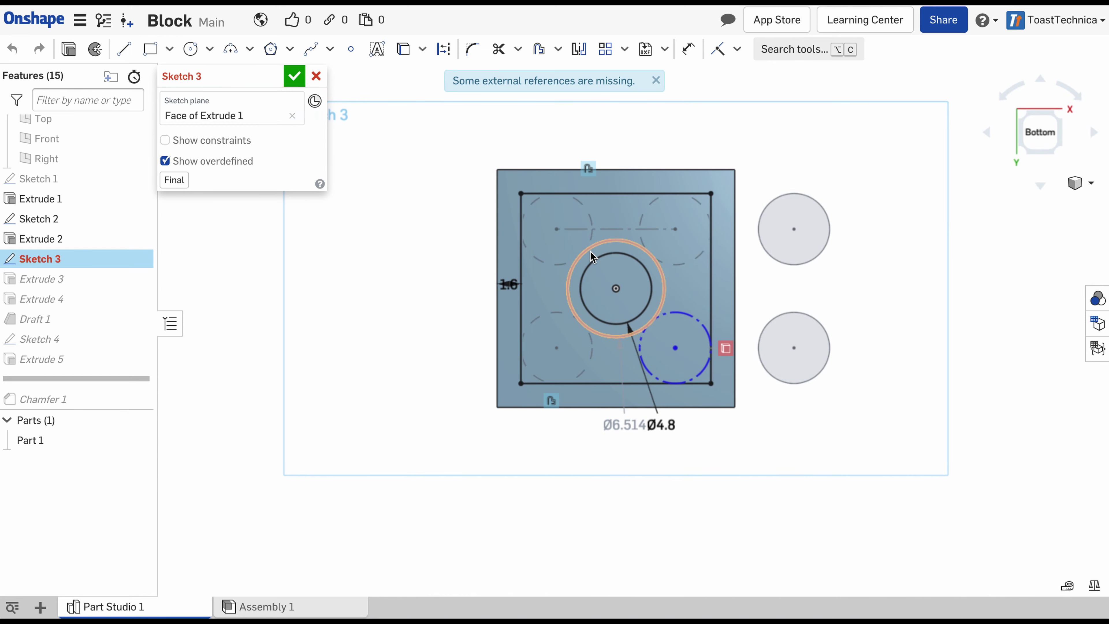
left_click(590, 251)
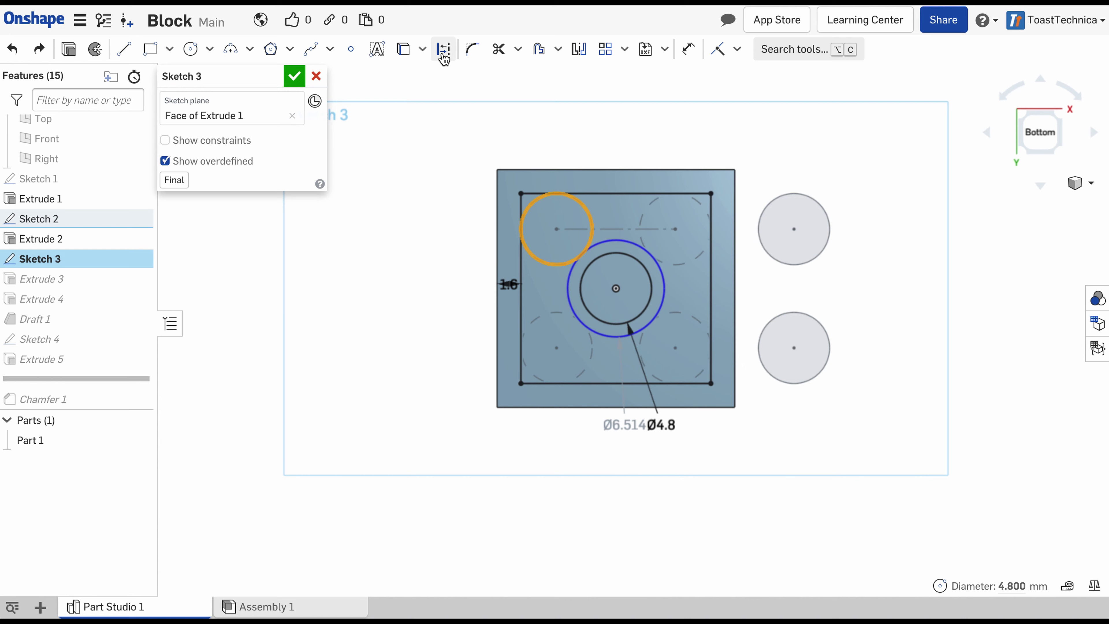
right_click(589, 218)
left_click(622, 262)
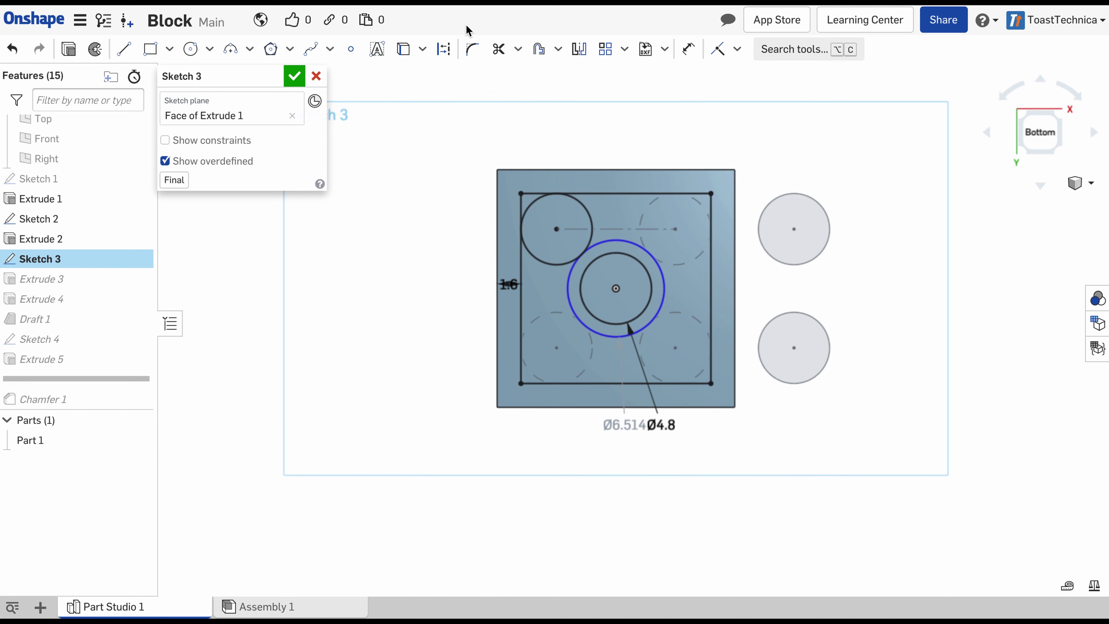
left_click(587, 206)
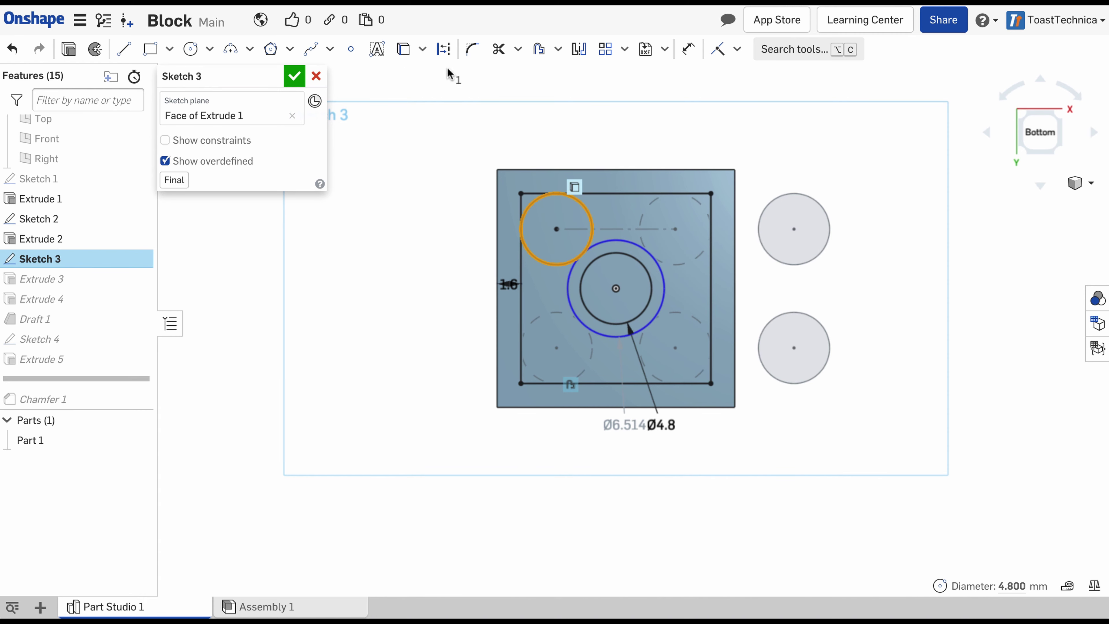
left_click(444, 50)
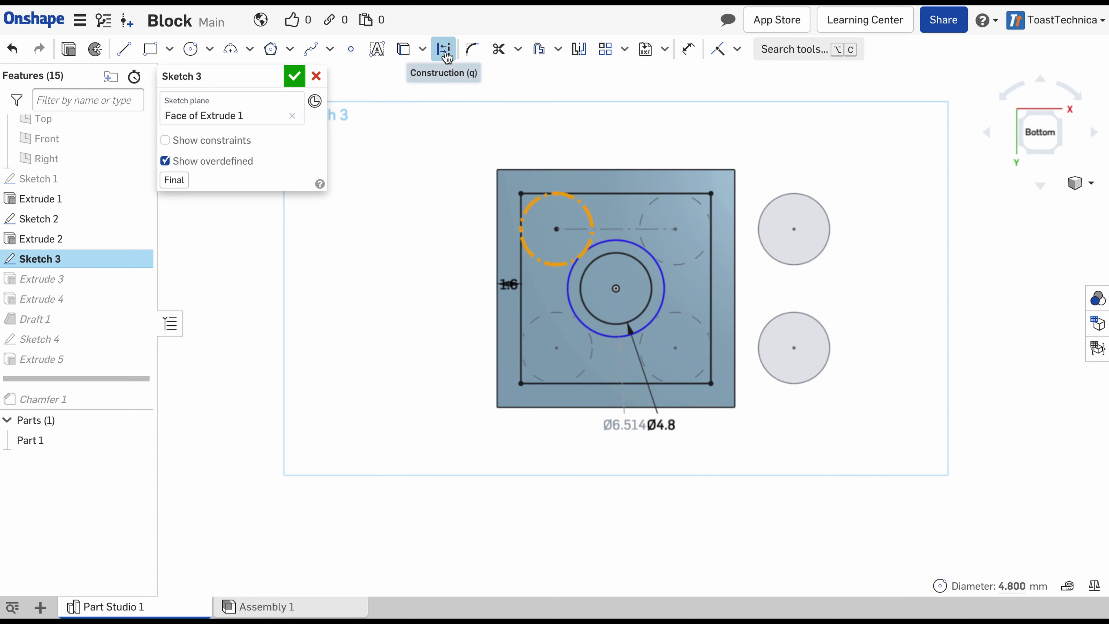
Constrain the outer central tube circle tangent to the projected stud circle and reposition its diameter dimension.
left_click(605, 247)
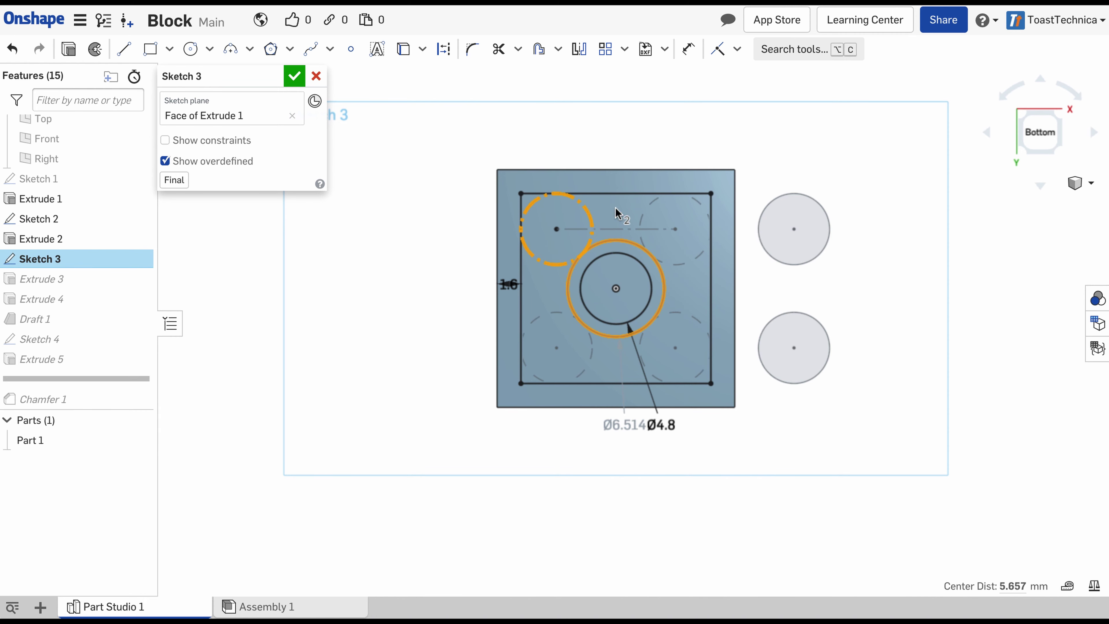
left_click(738, 49)
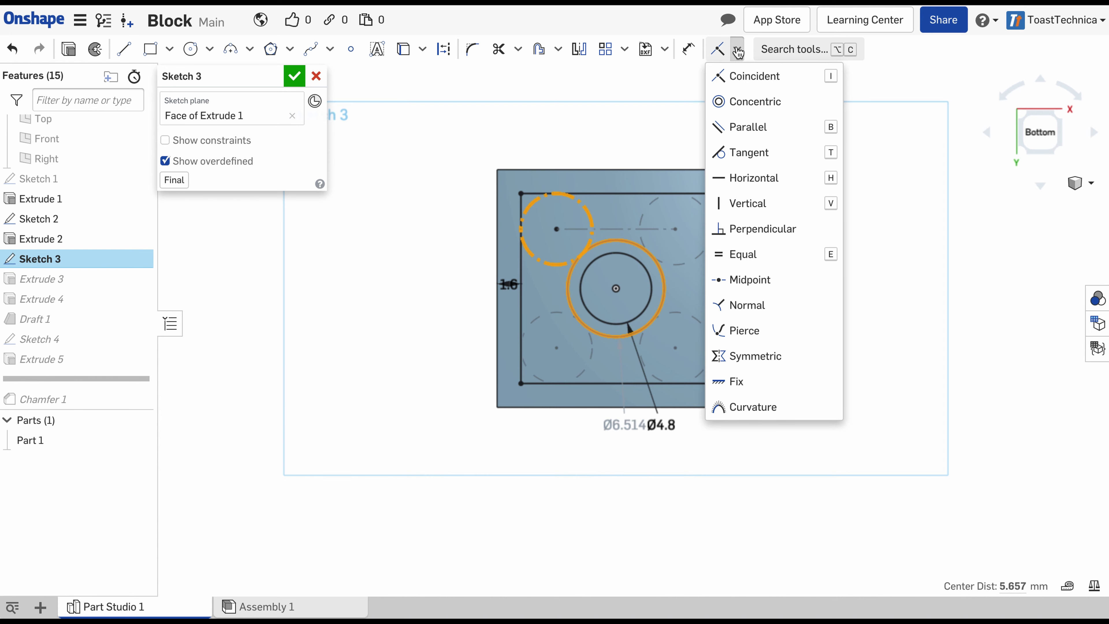
left_click(749, 152)
left_click(562, 469)
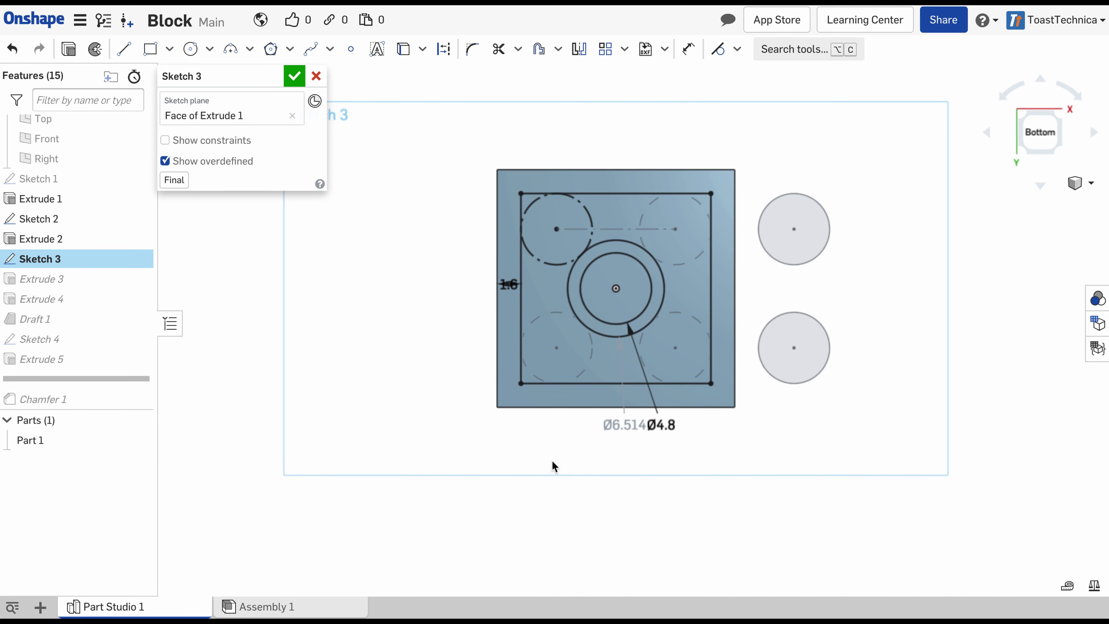
left_click_drag(626, 412, 621, 452)
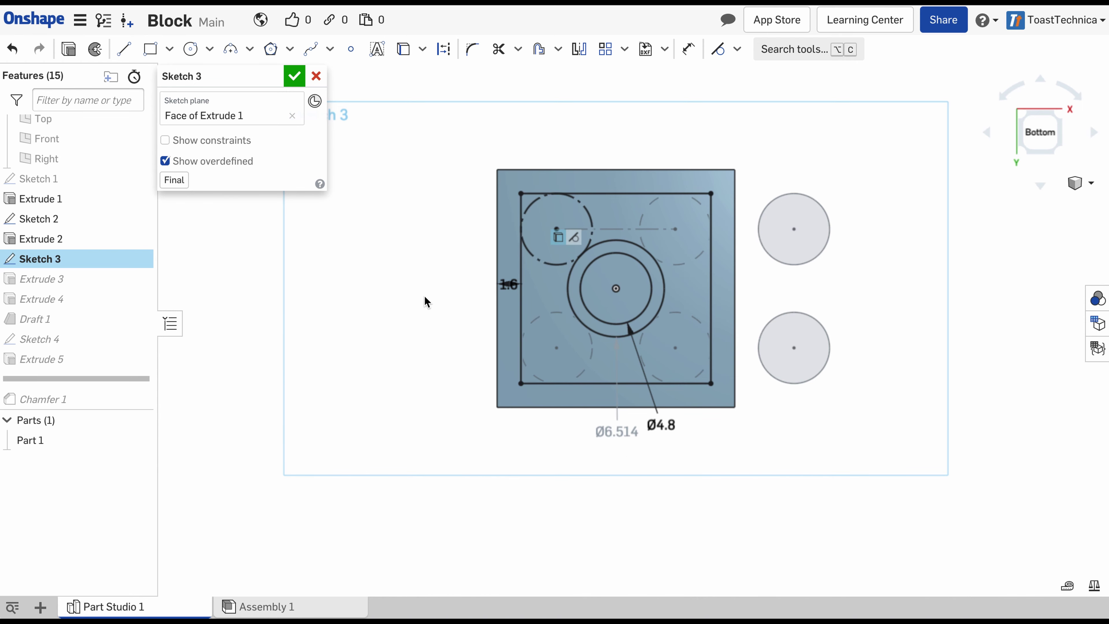
Accept the repaired Sketch 3 and check the rebuilt brick from the front.
key("shift+1")
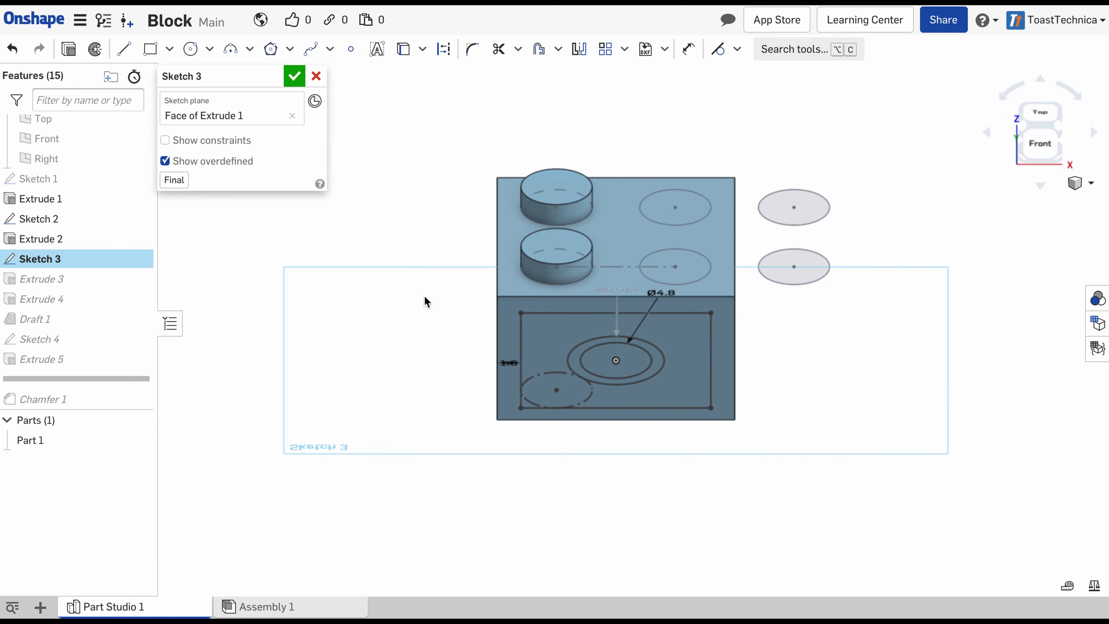
left_click(292, 78)
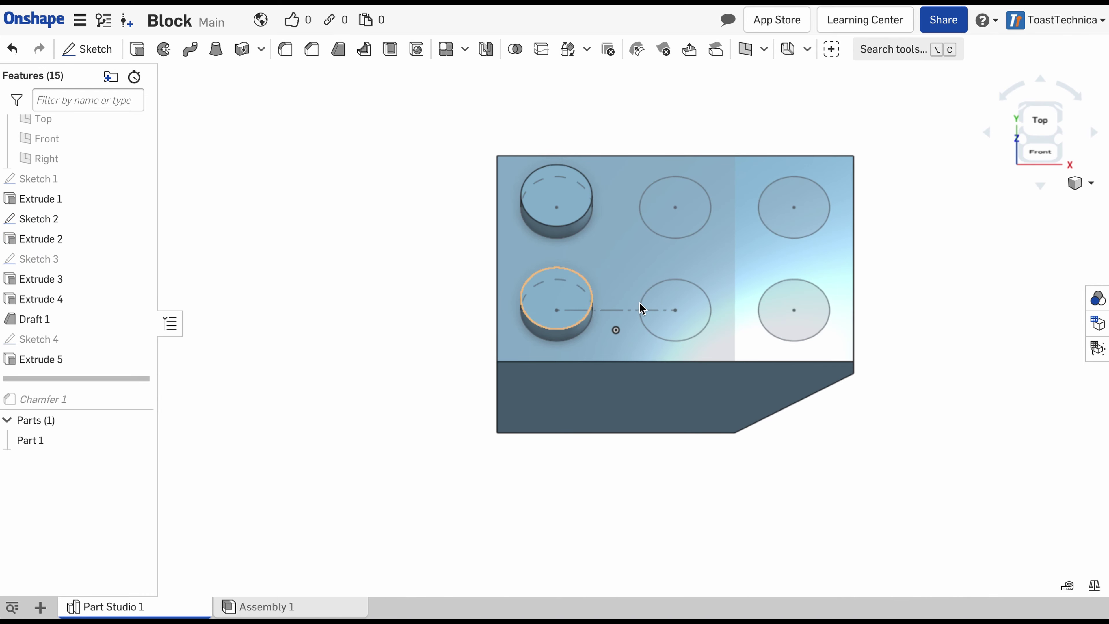
key("shift+1")
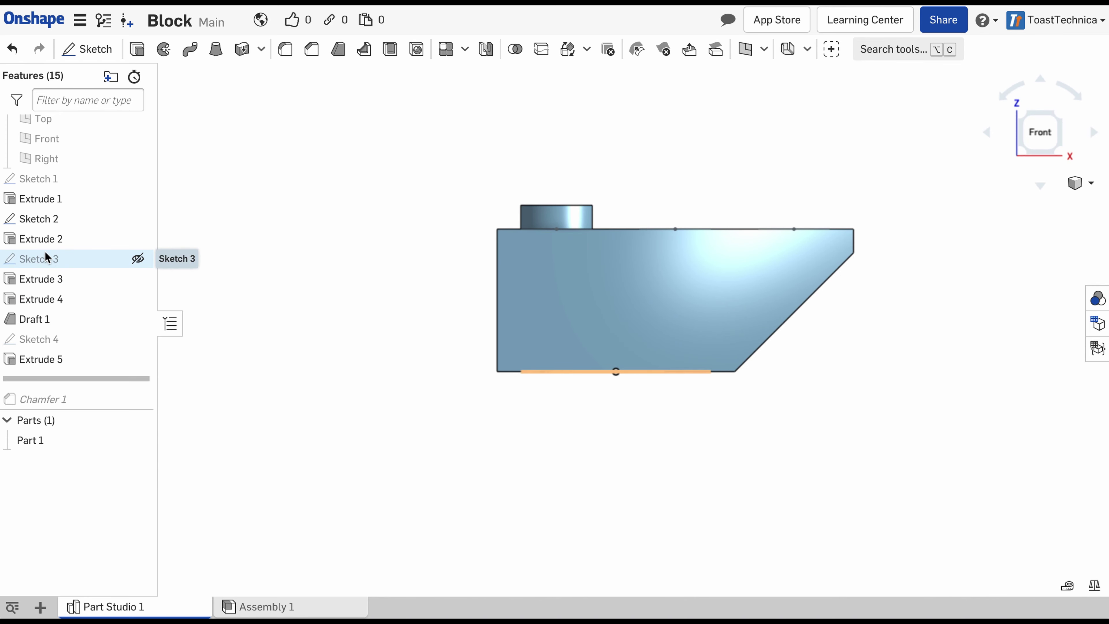
Edit Extrude 2 to also extrude Sketch 2's middle pair and overhang-end pair of stud circles, and accept the feature.
double_click(43, 240)
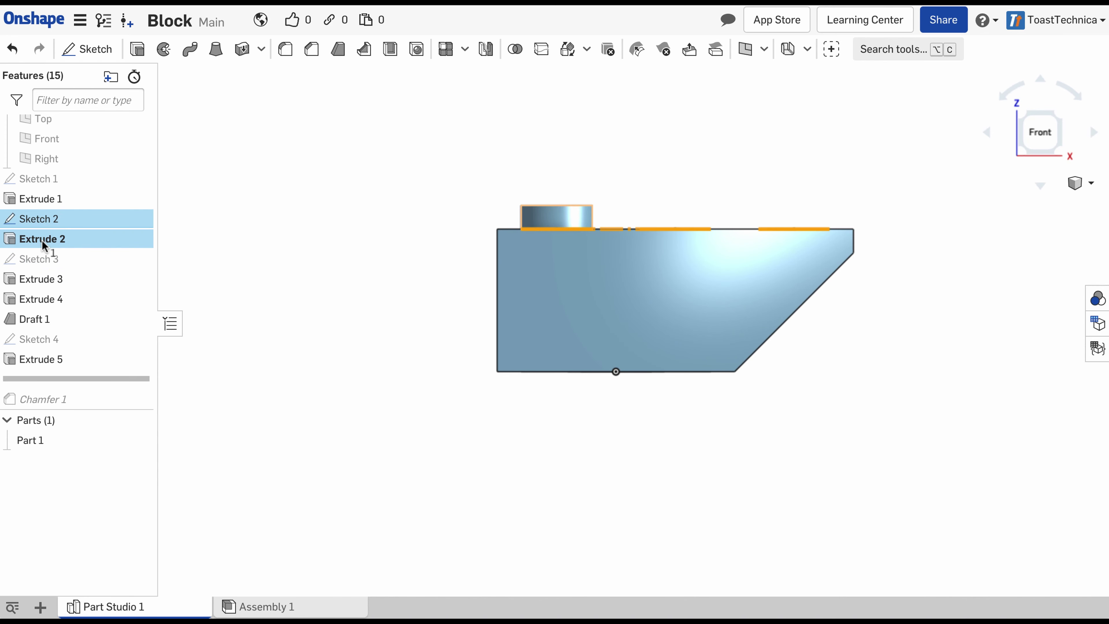
key("shift+5")
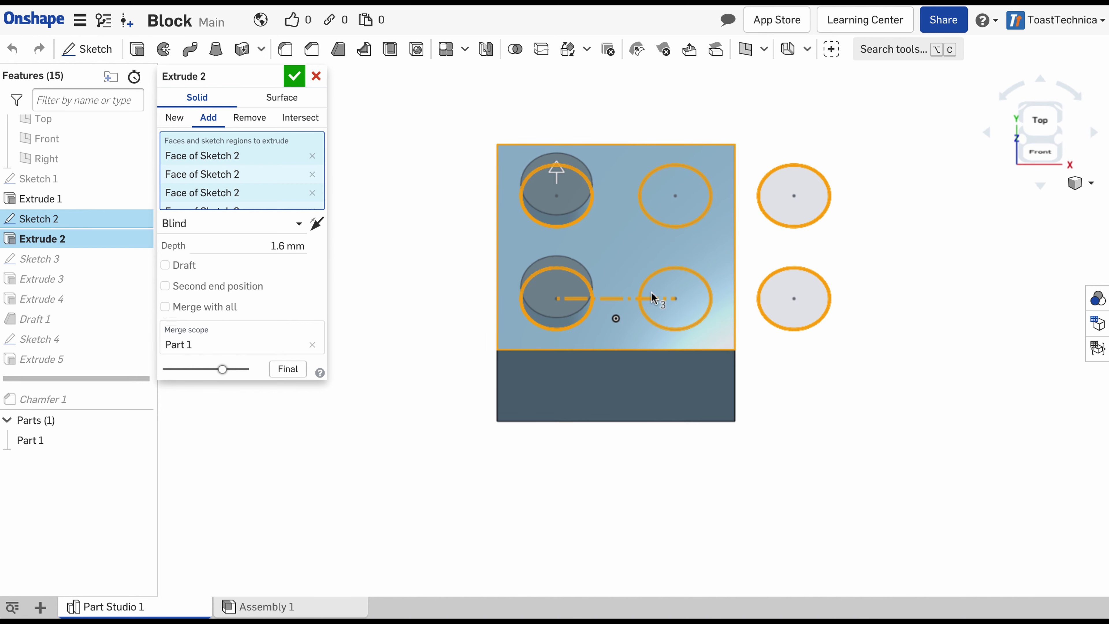
left_click(665, 208)
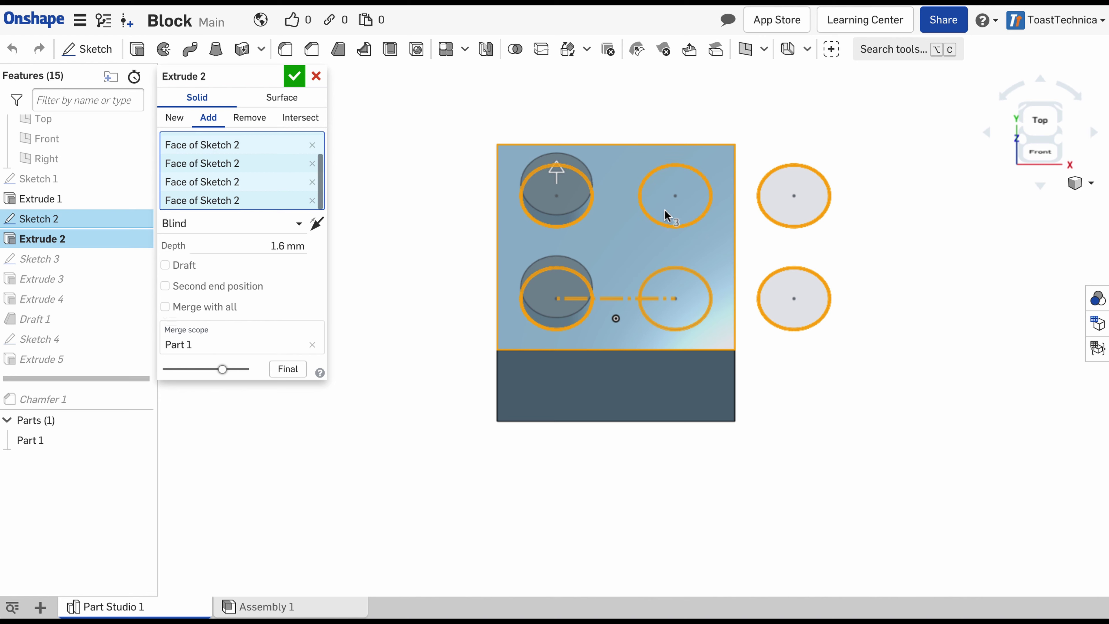
left_click(667, 311)
left_click(780, 305)
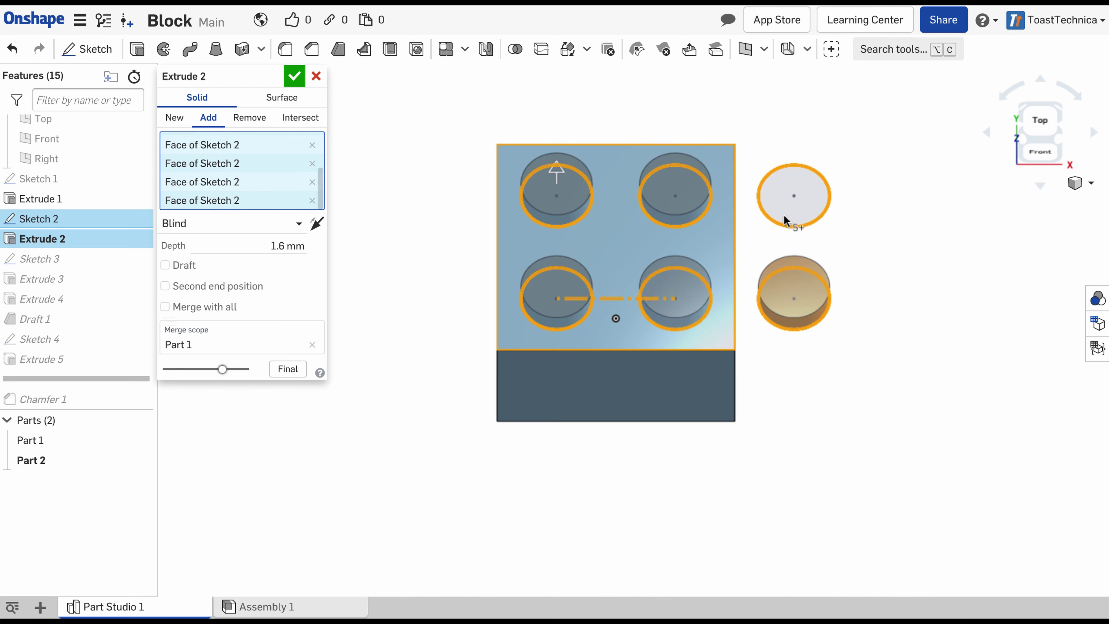
left_click(779, 207)
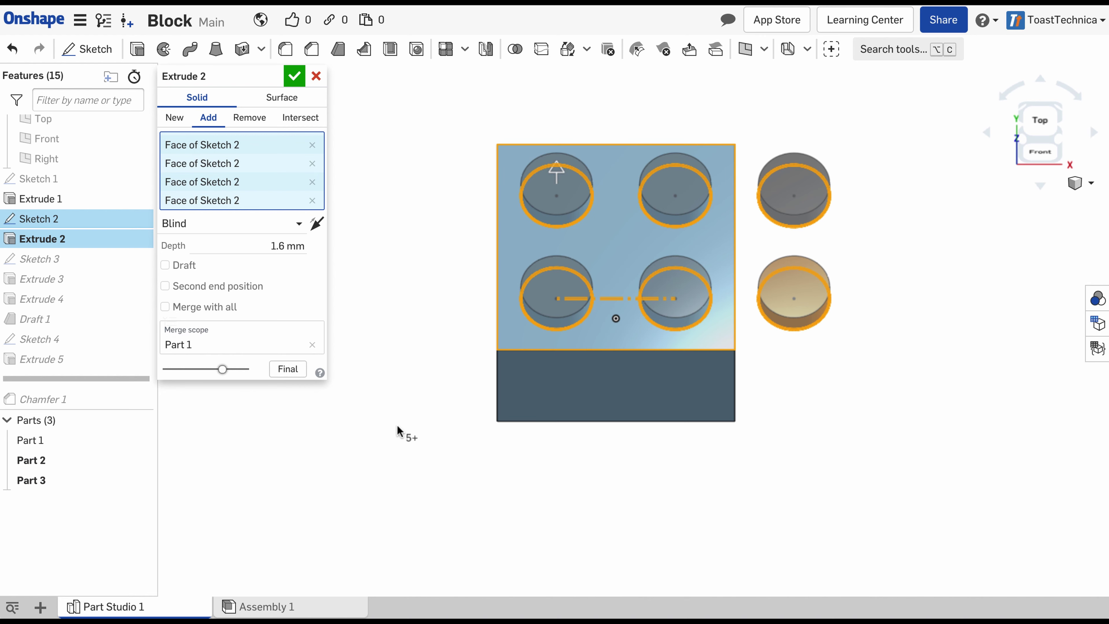
key("shift+1")
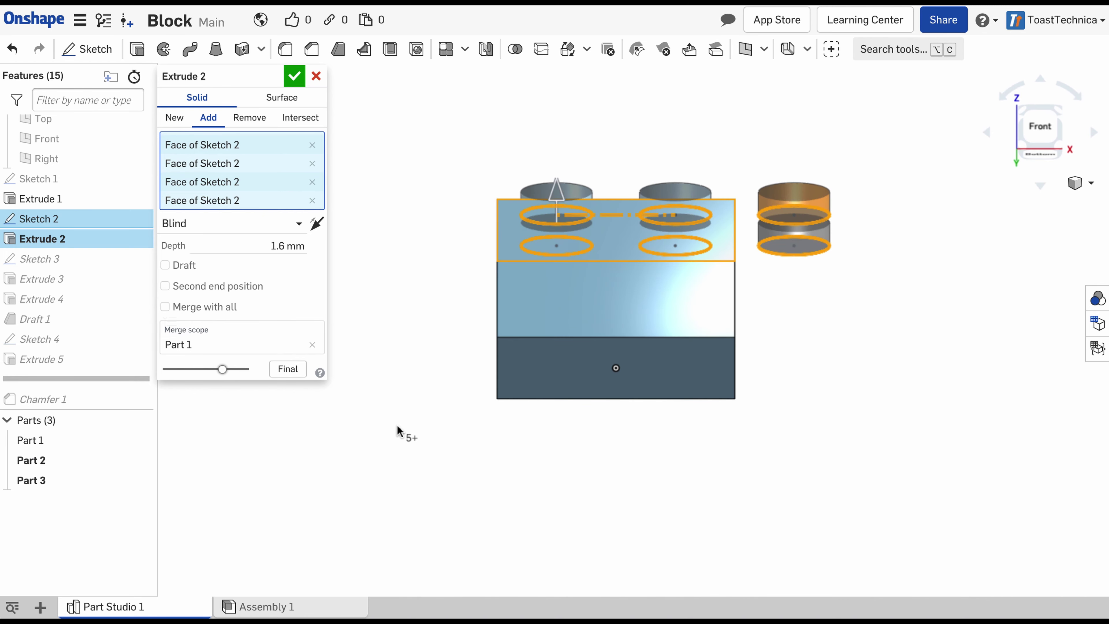
key("Up")
key("Up")
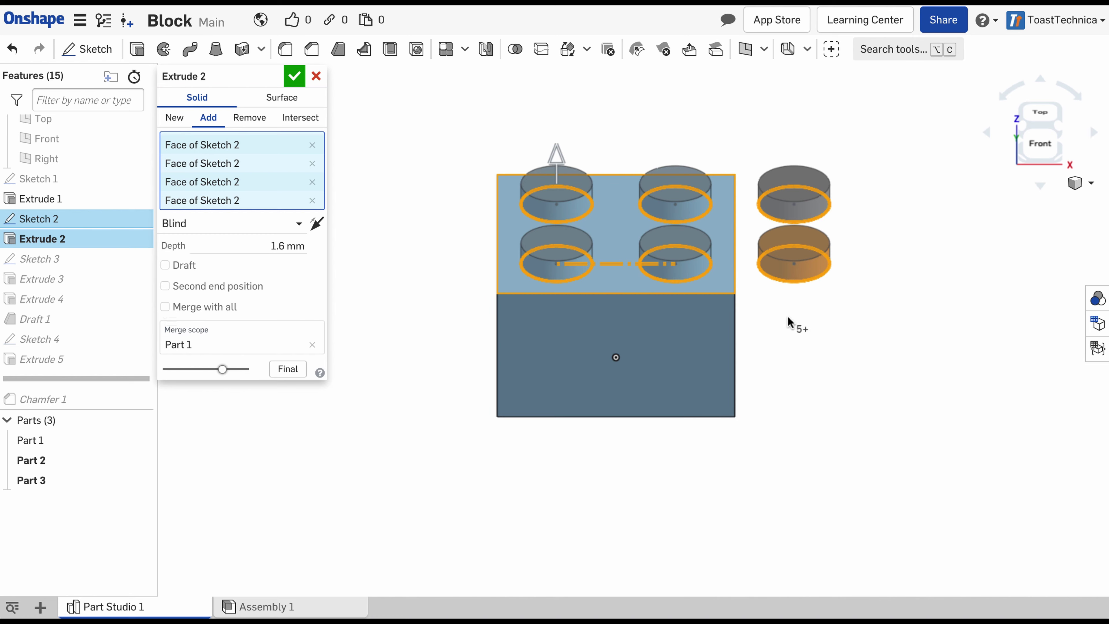
key("Left")
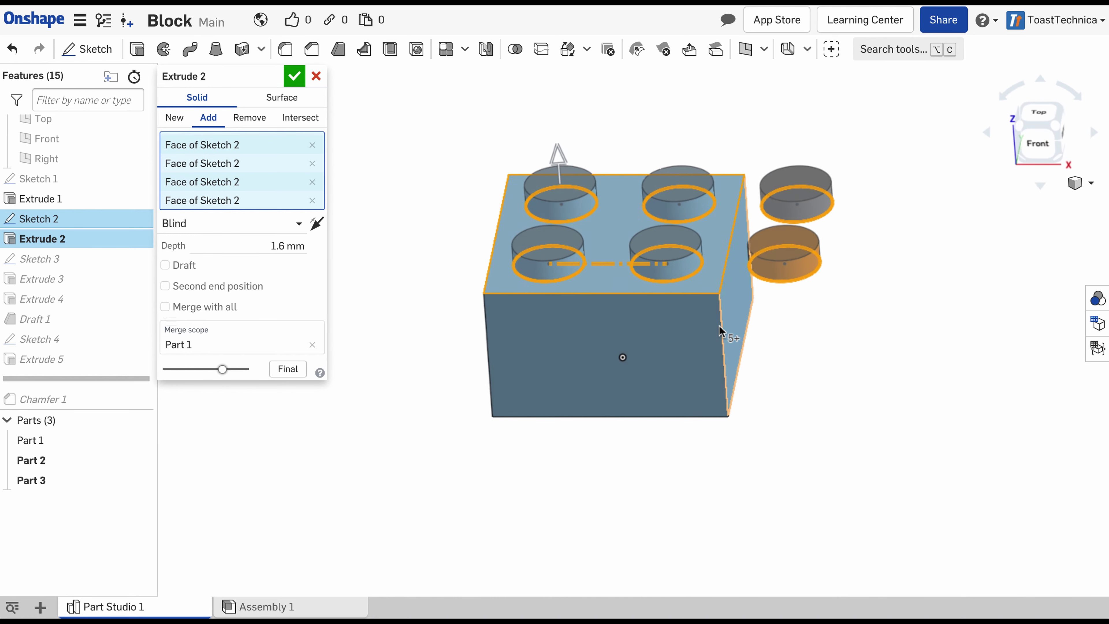
key("Right")
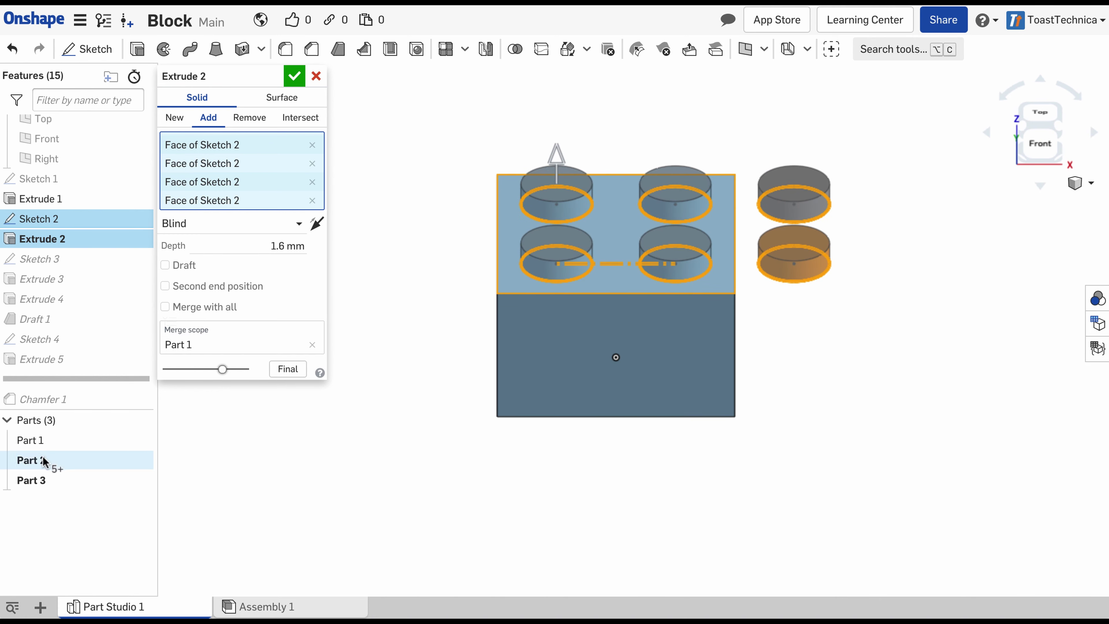
left_click(293, 76)
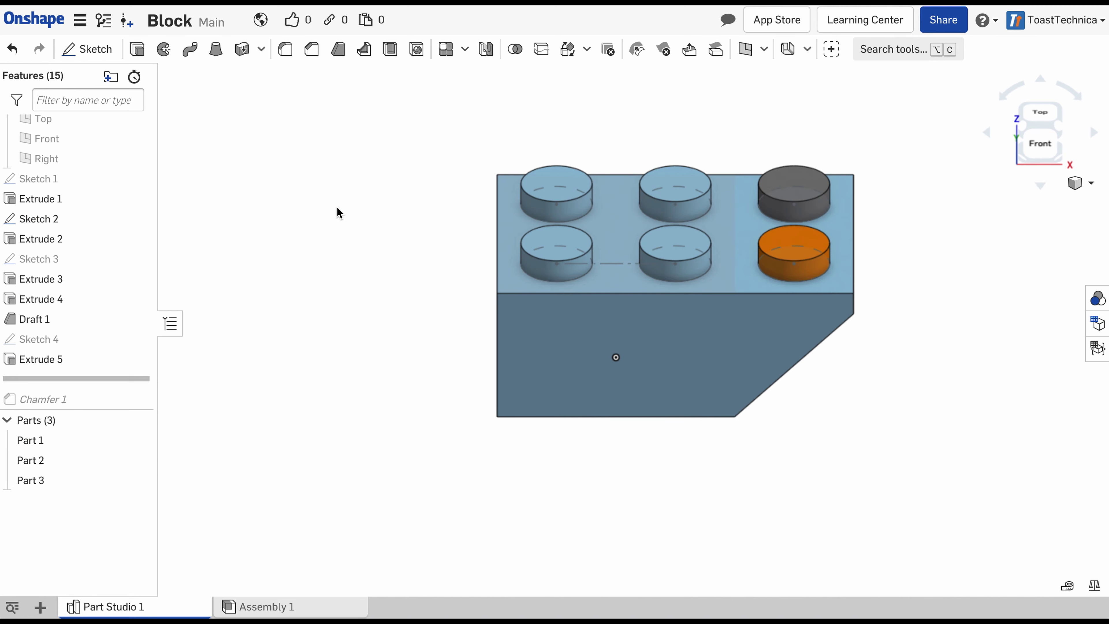
Highlight Part 2, Part 3 and Part 1 to identify which bodies they represent, and clear the selection.
key("Down")
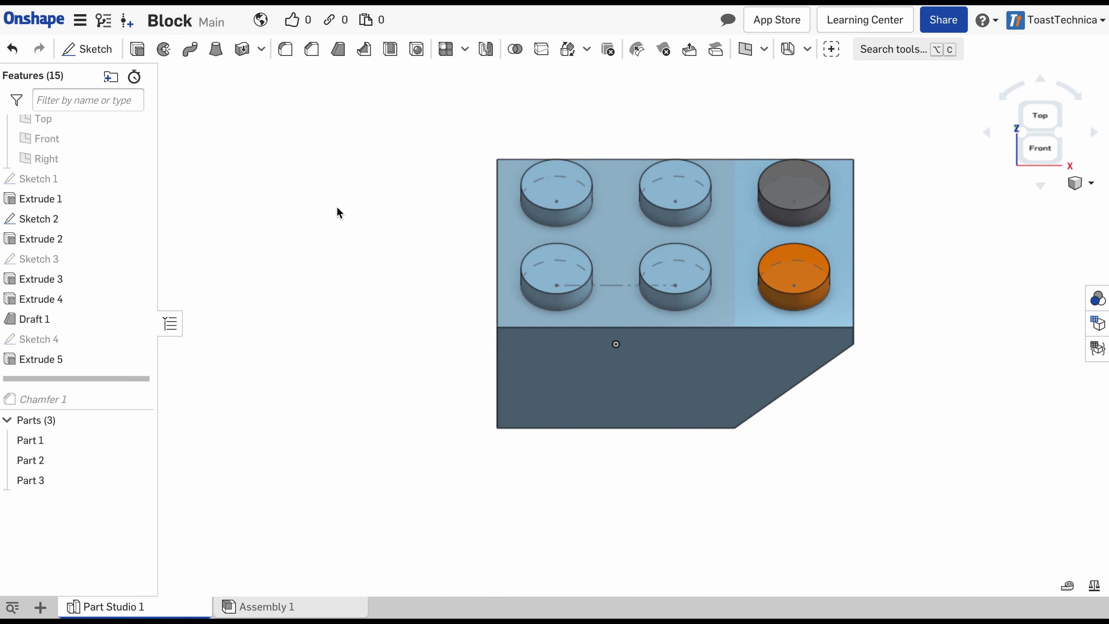
left_click(35, 460)
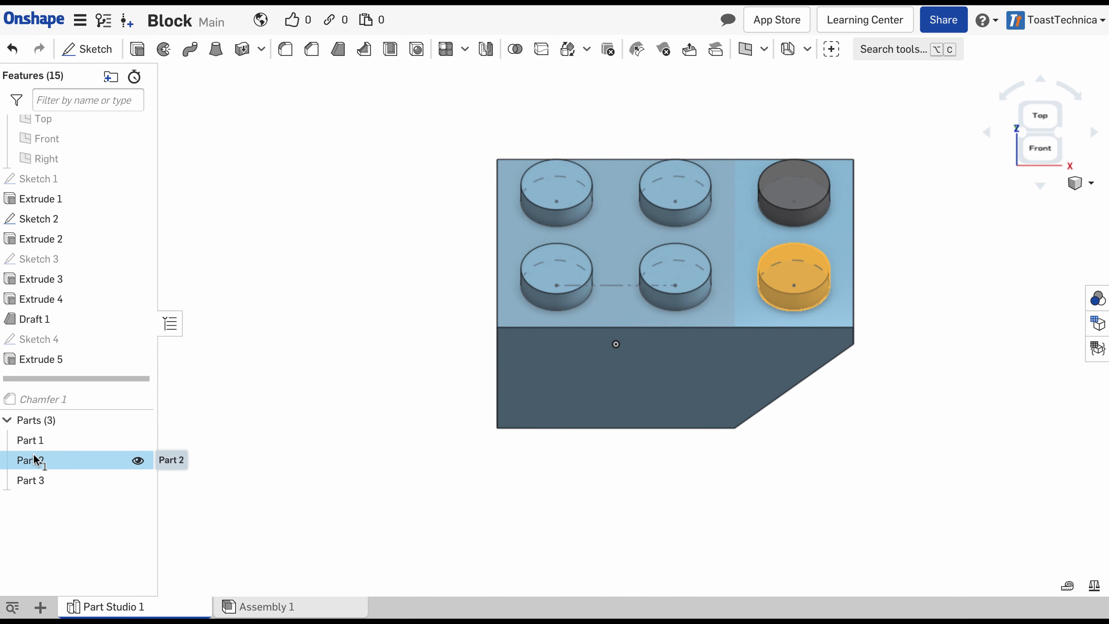
left_click(36, 480)
left_click(34, 441)
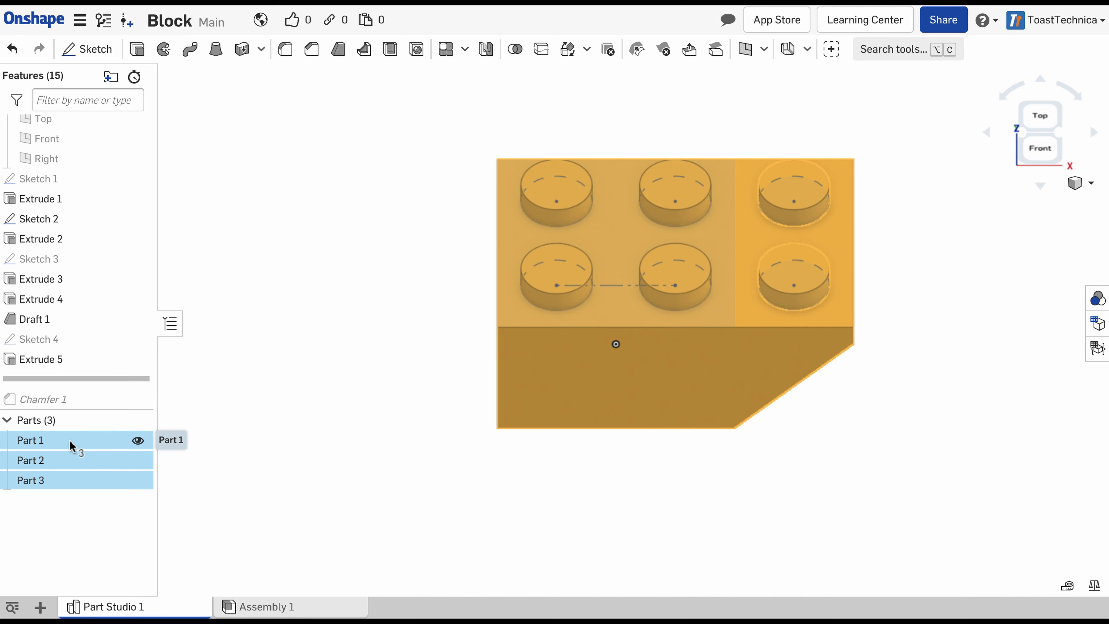
left_click(276, 381)
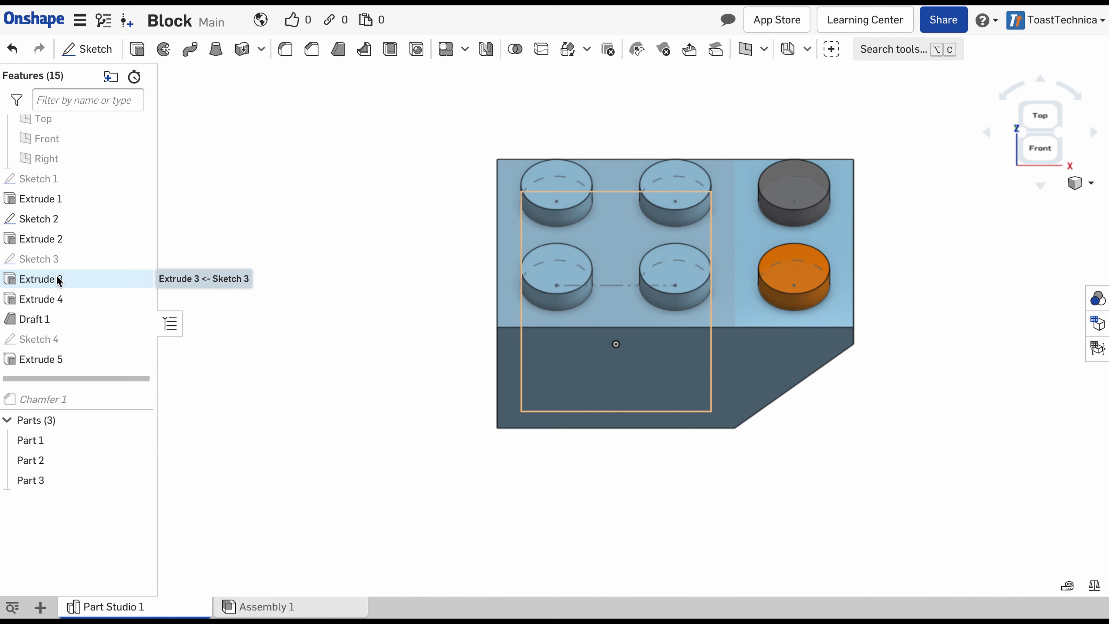
Examine the studs of Extrude 2 from above and below, and reorder Extrude 2 to directly after Extrude 5.
left_click(39, 241)
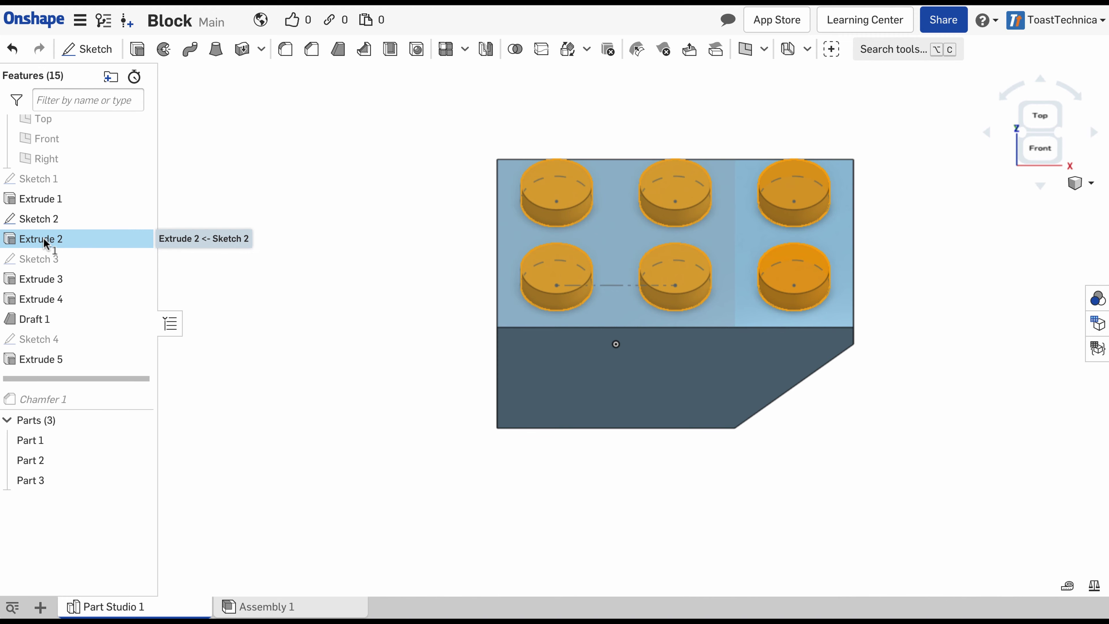
key("shift+Up")
key("shift+Up")
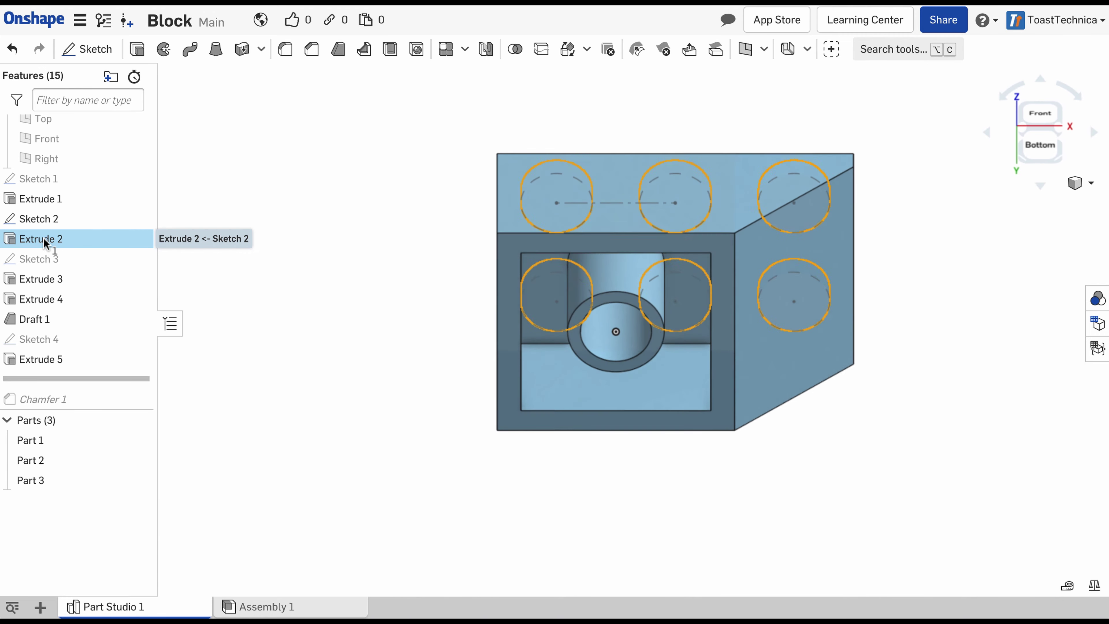
key("shift+Down")
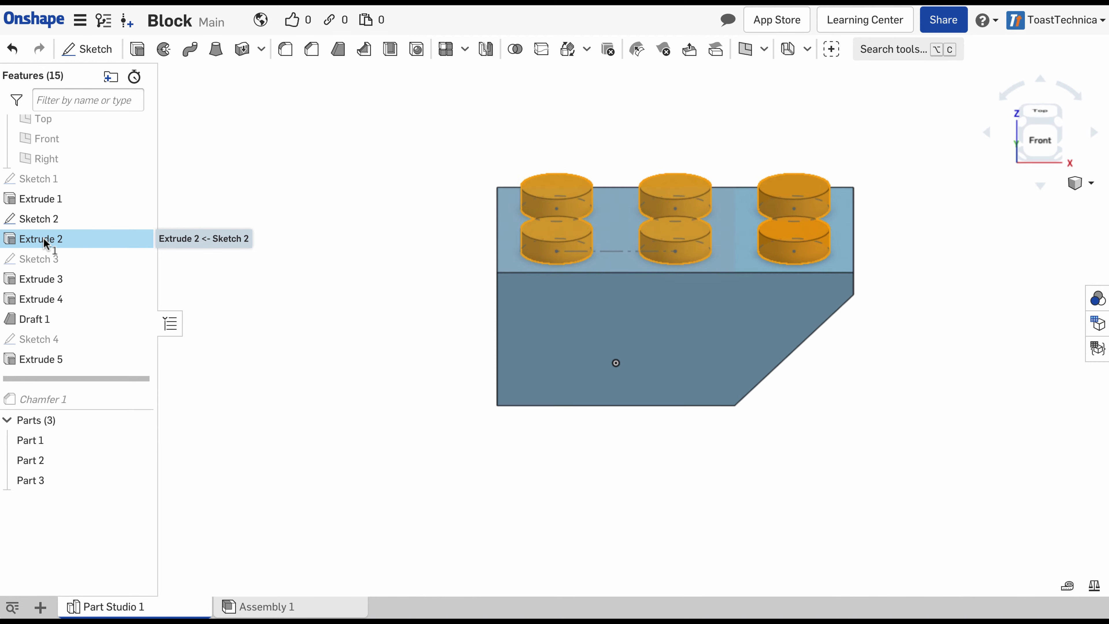
key("shift+Up")
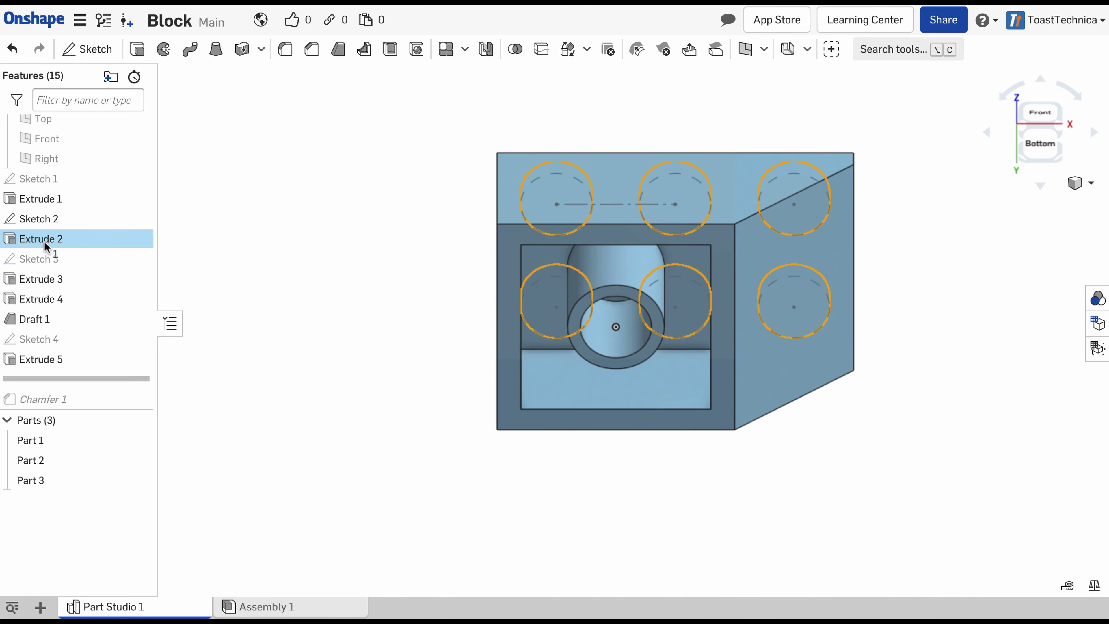
key("shift+Down")
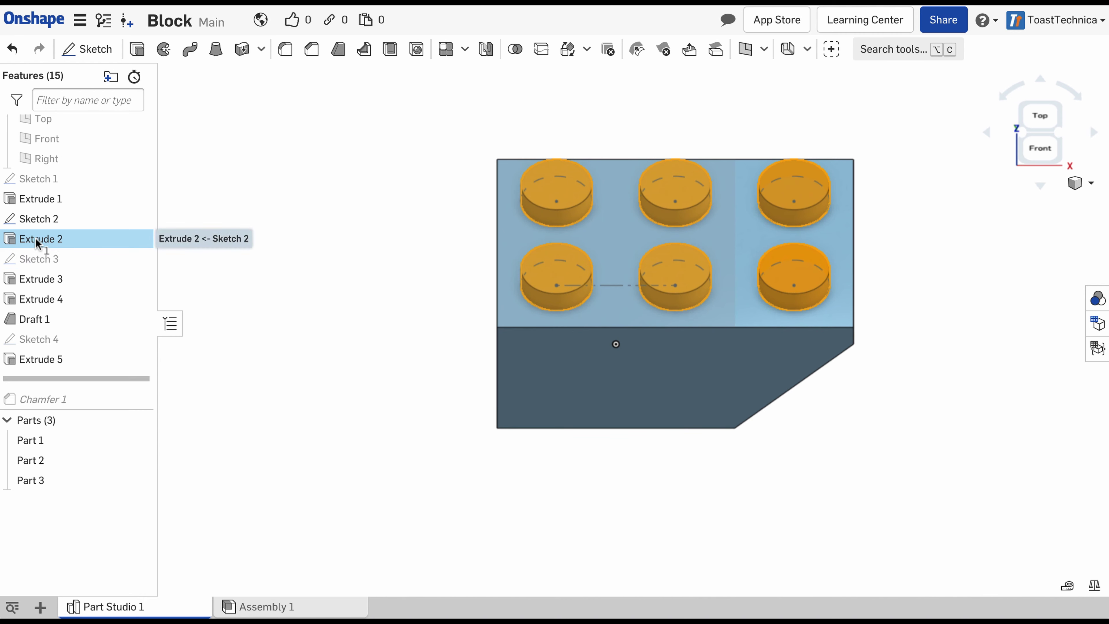
left_click_drag(35, 239, 47, 371)
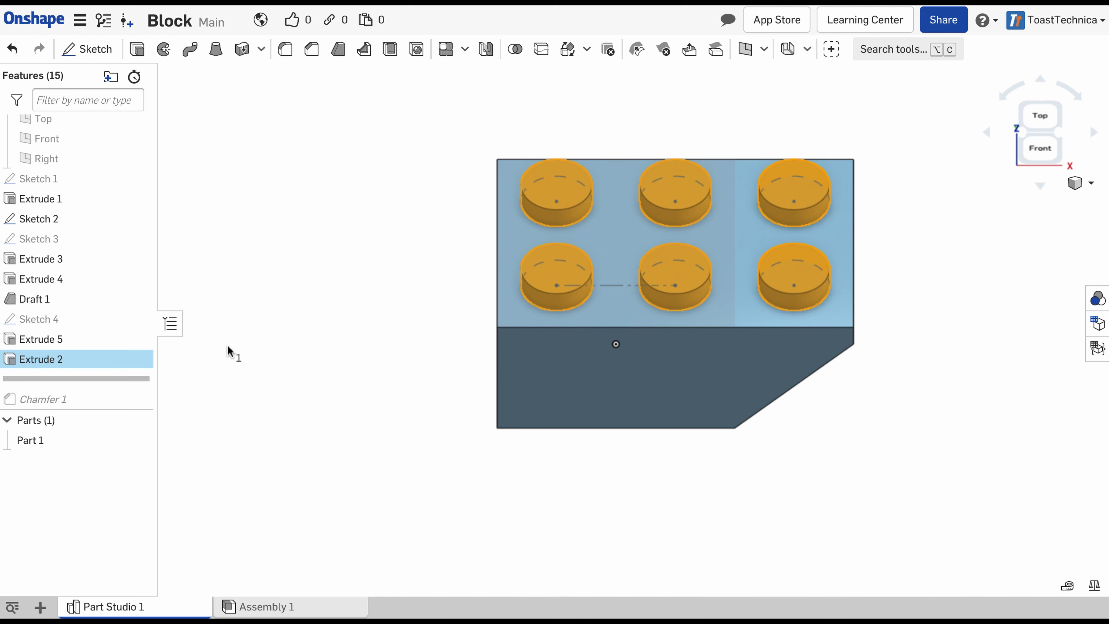
left_click(204, 350)
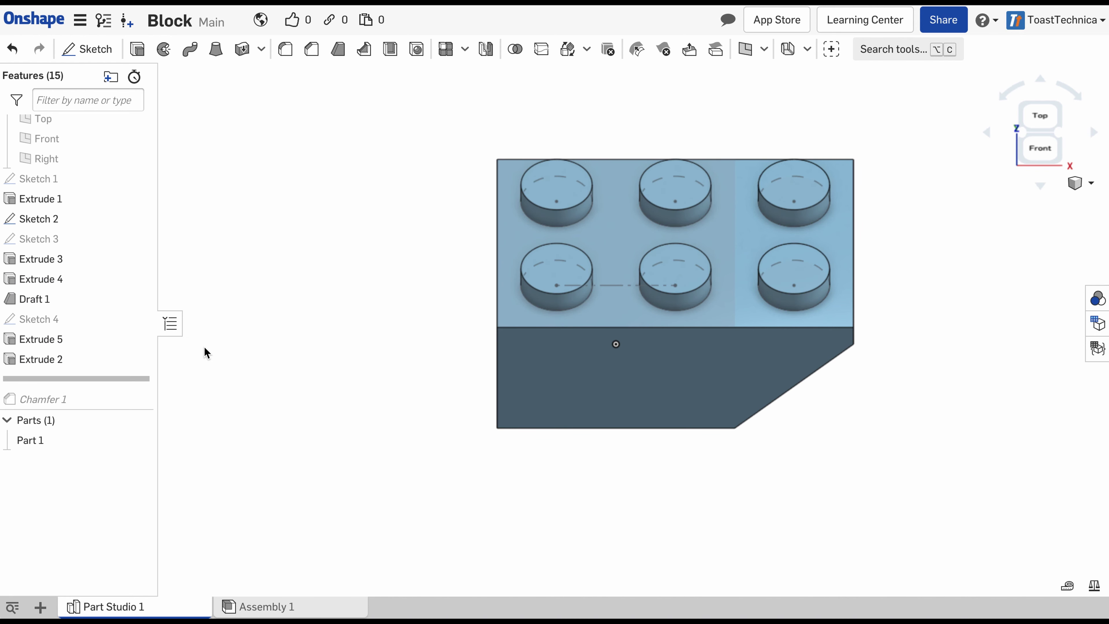
Roll the model back to before Extrude 2, inspect the brick without studs from all around, and roll forward past Extrude 2 again.
left_click_drag(62, 378, 60, 352)
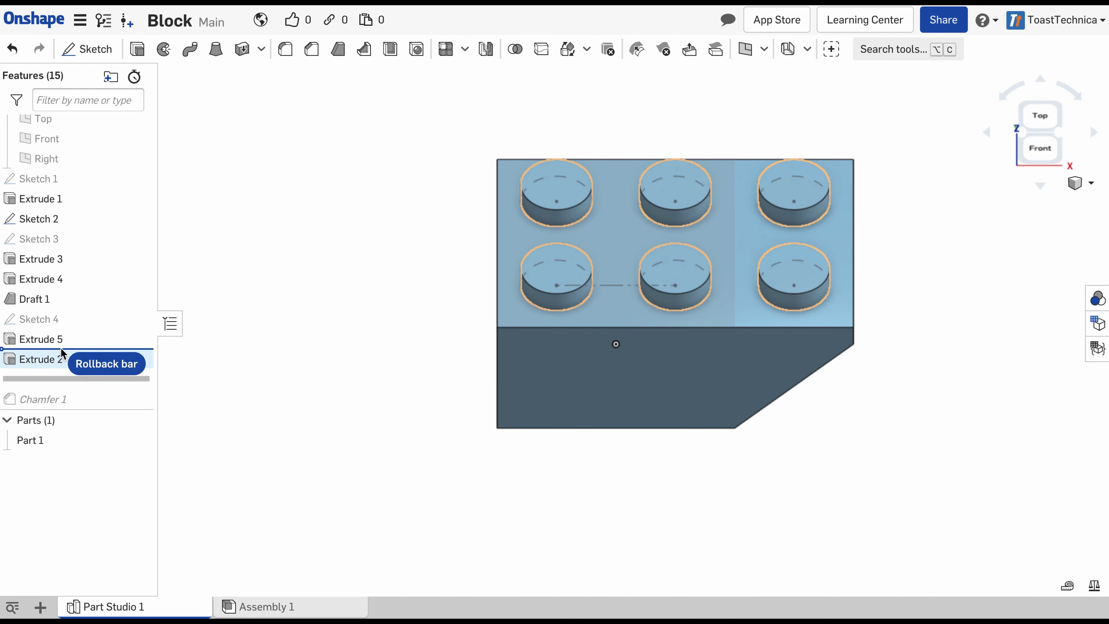
key("Up")
key("Up")
key("Up")
key("Left")
key("Left")
key("Left")
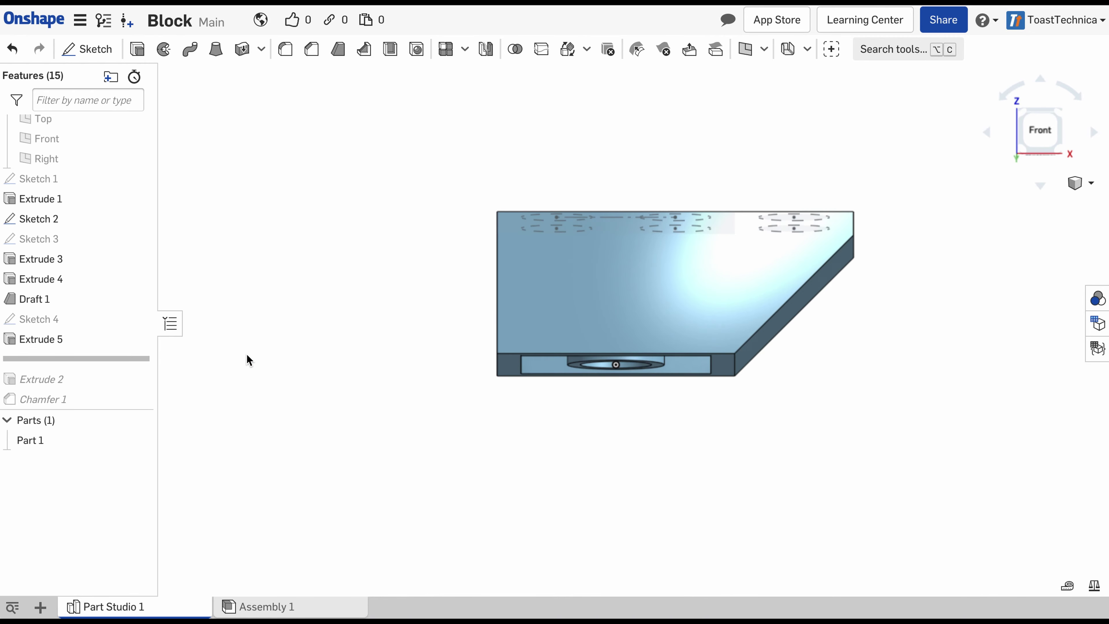
key("Up")
key("Up")
key("Up")
key("Up")
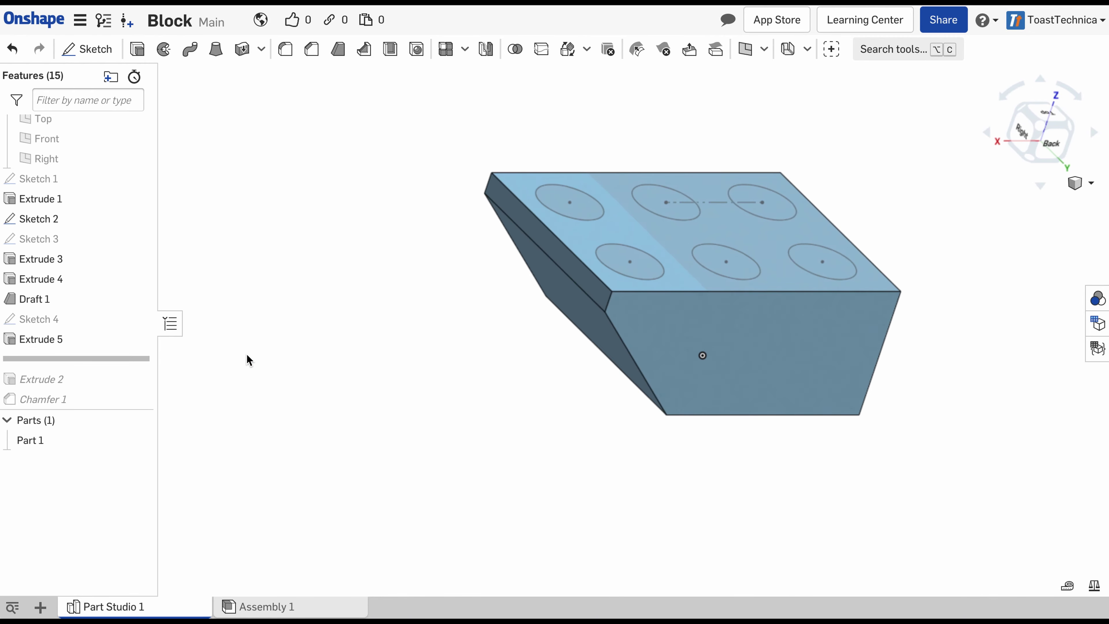
key("Up")
key("Up")
key("Up")
key("Up")
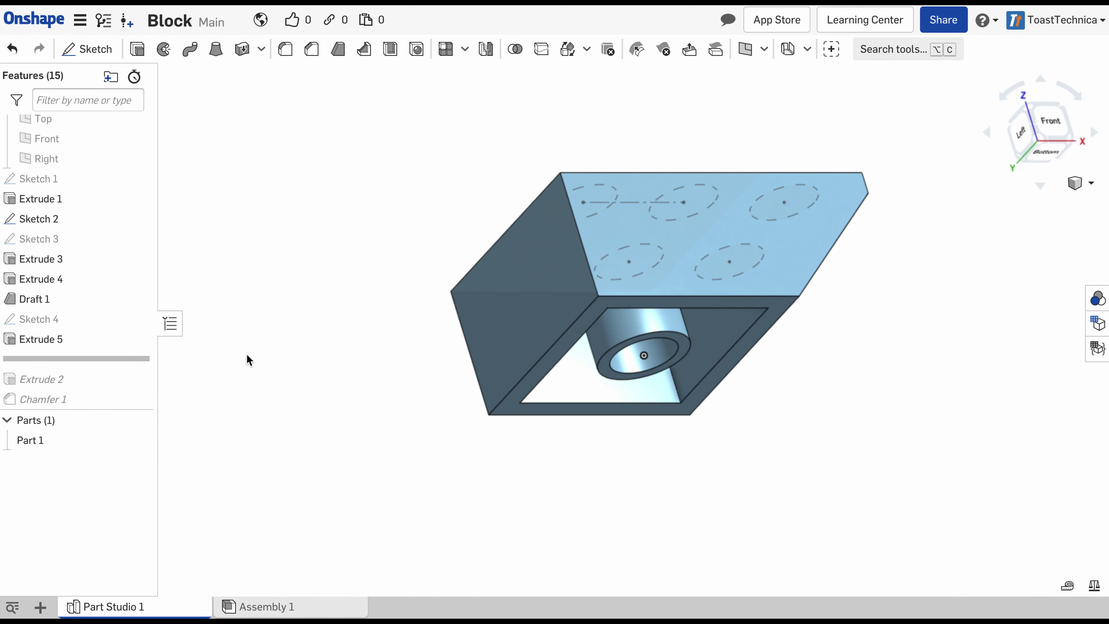
key("Up")
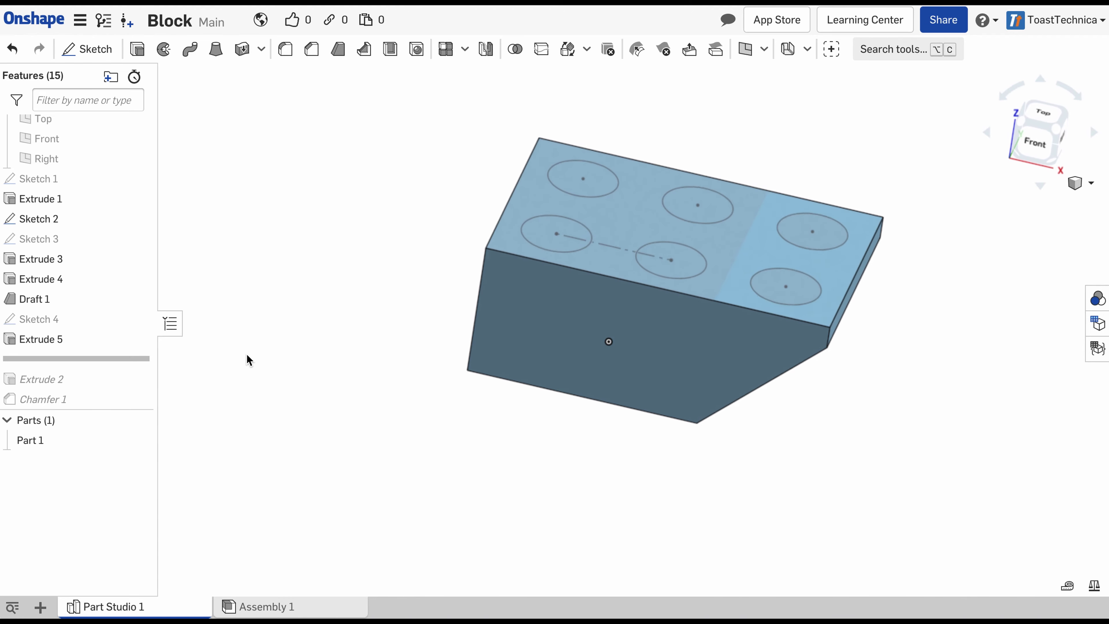
left_click_drag(57, 359, 60, 389)
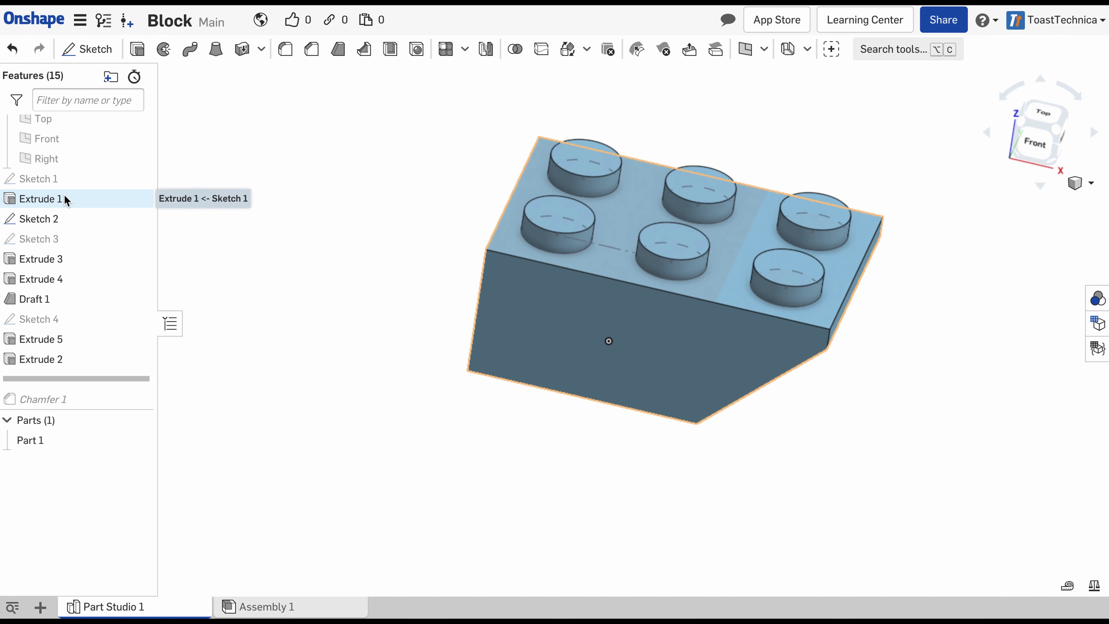
Review the settings of Extrude 1 and Extrude 3 in turn, including Extrude 3's cut from below, and accept each unchanged.
double_click(50, 200)
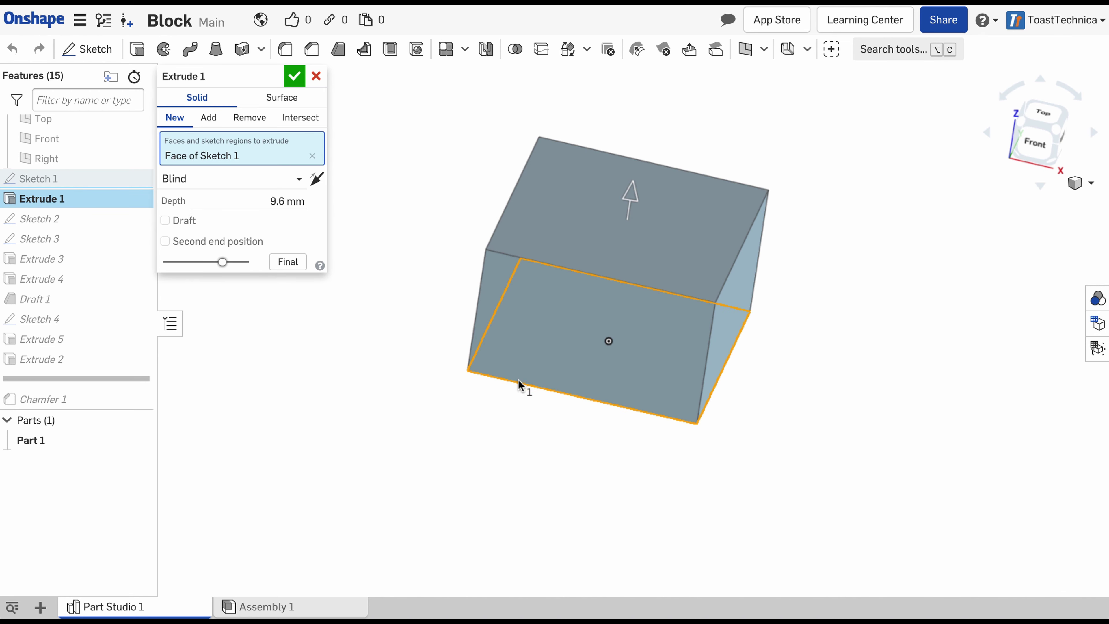
left_click(293, 75)
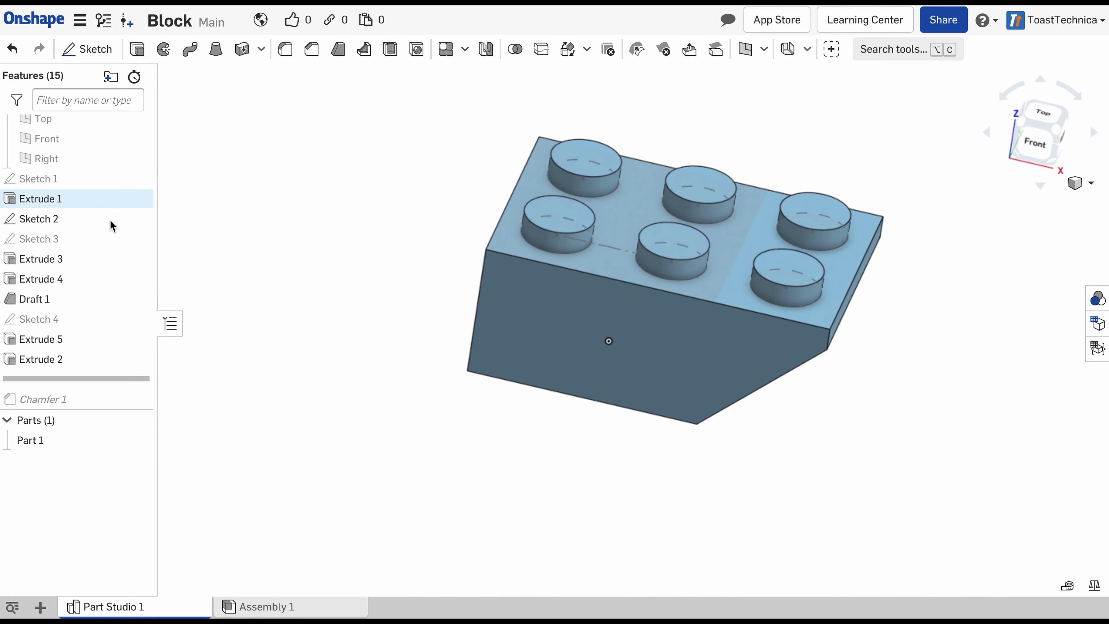
double_click(58, 260)
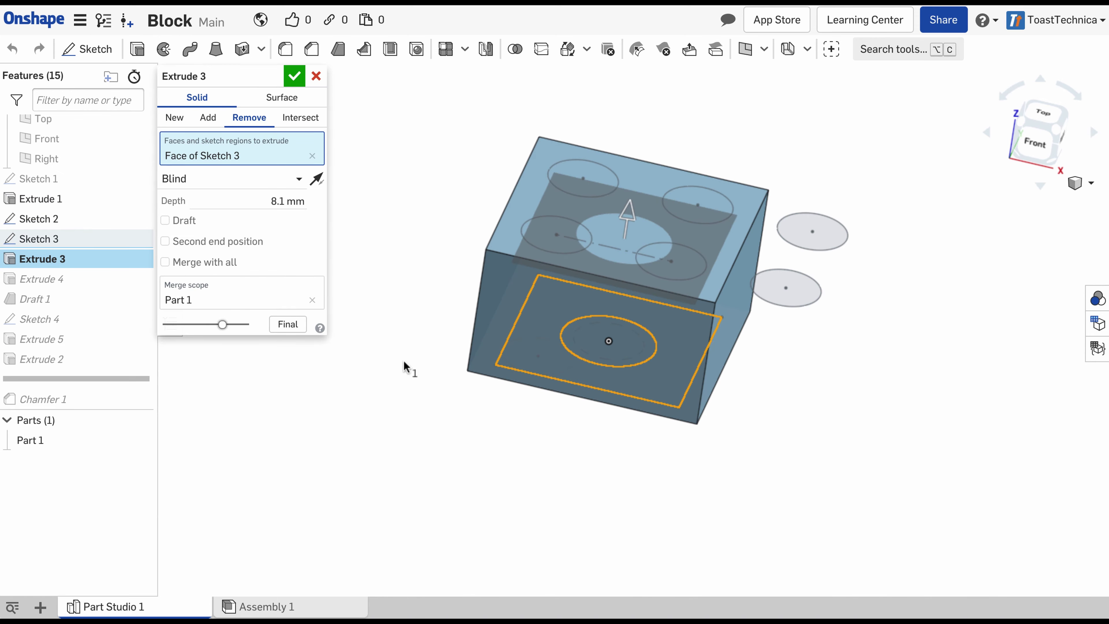
key("shift+Up")
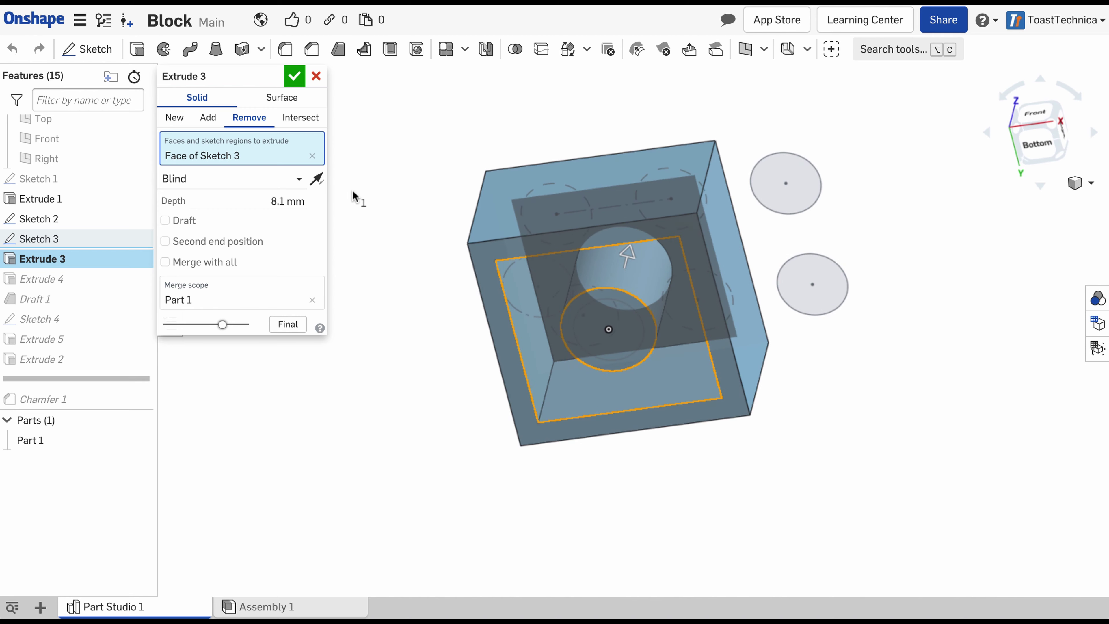
left_click(295, 83)
Review the settings of Extrude 4's tube bore and Extrude 5's cut at the overhang end, accepting each unchanged.
double_click(51, 281)
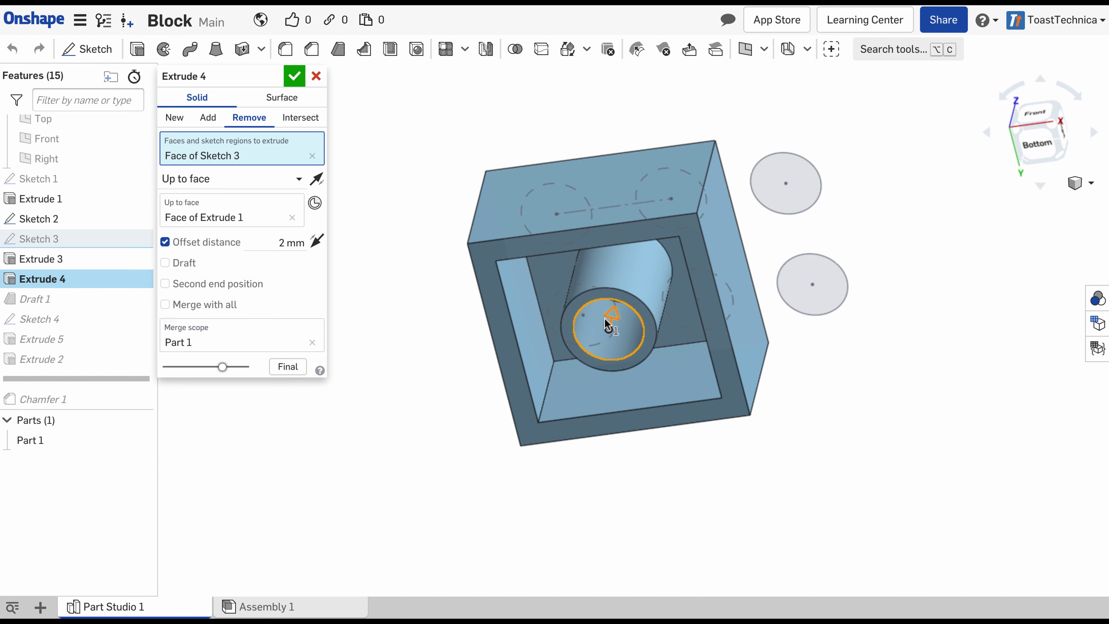
left_click(294, 76)
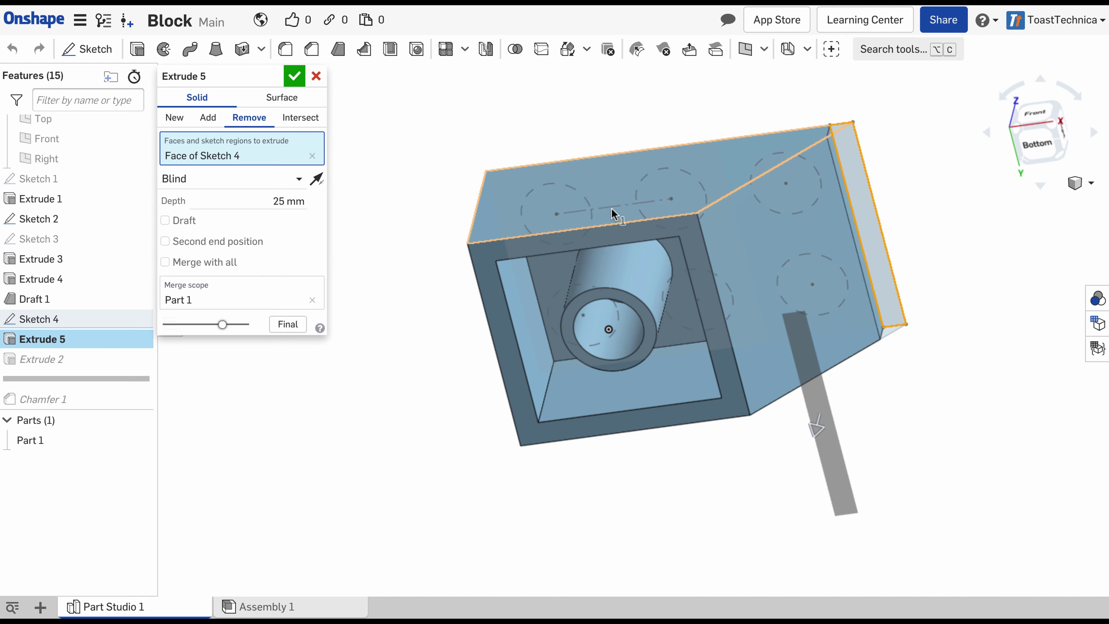
right_click_drag(611, 214, 939, 191)
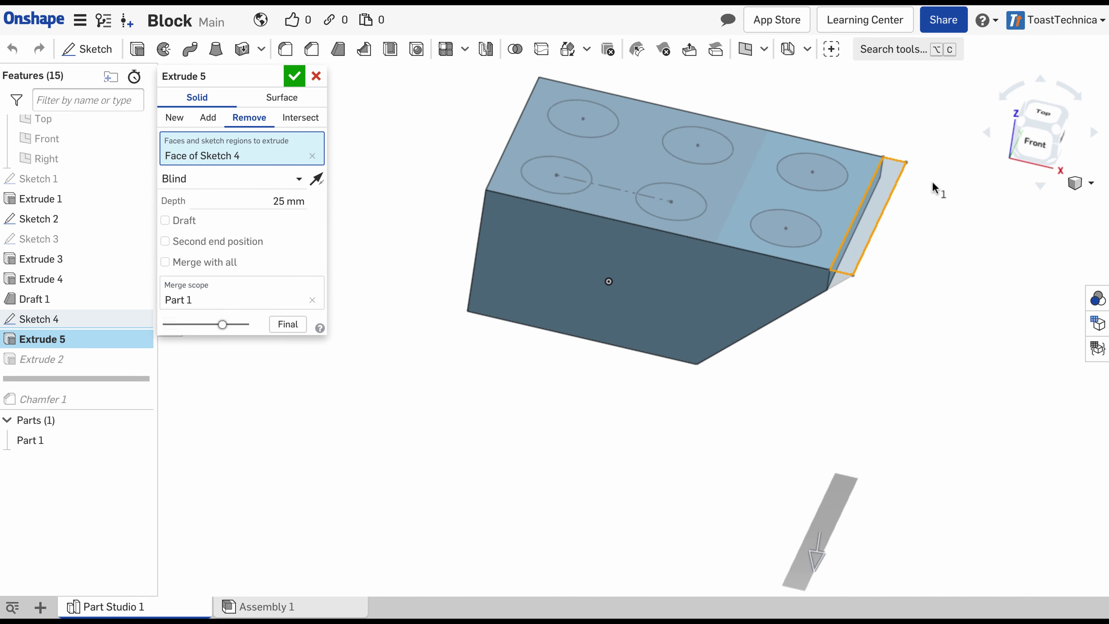
left_click(294, 77)
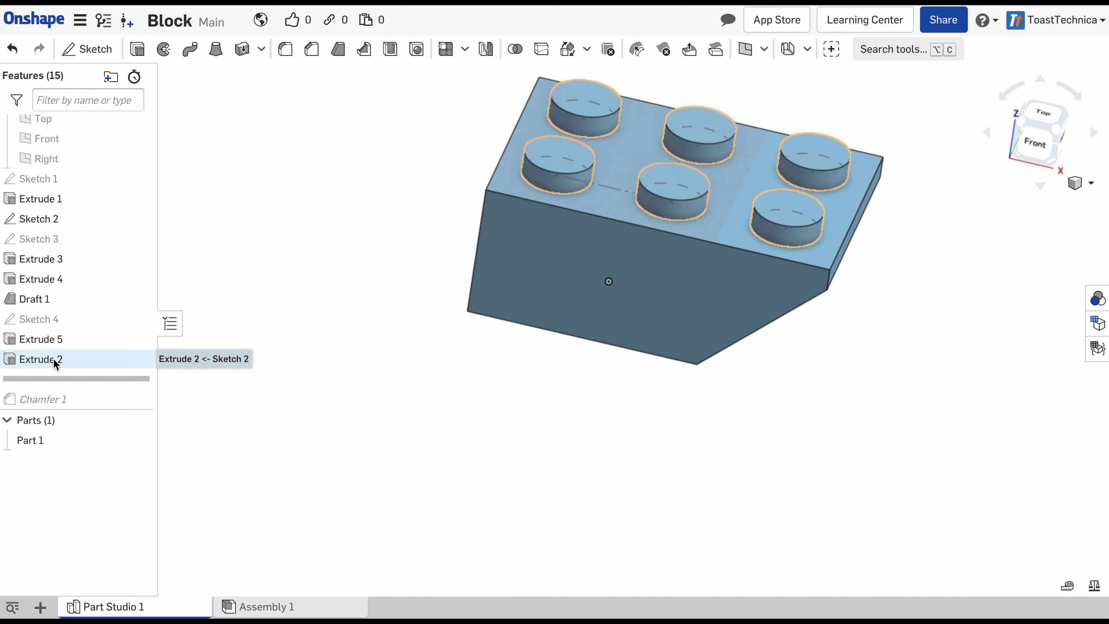
Examine the finished brick in isometric view, from below, from the front and from above the studs.
key("shift+7")
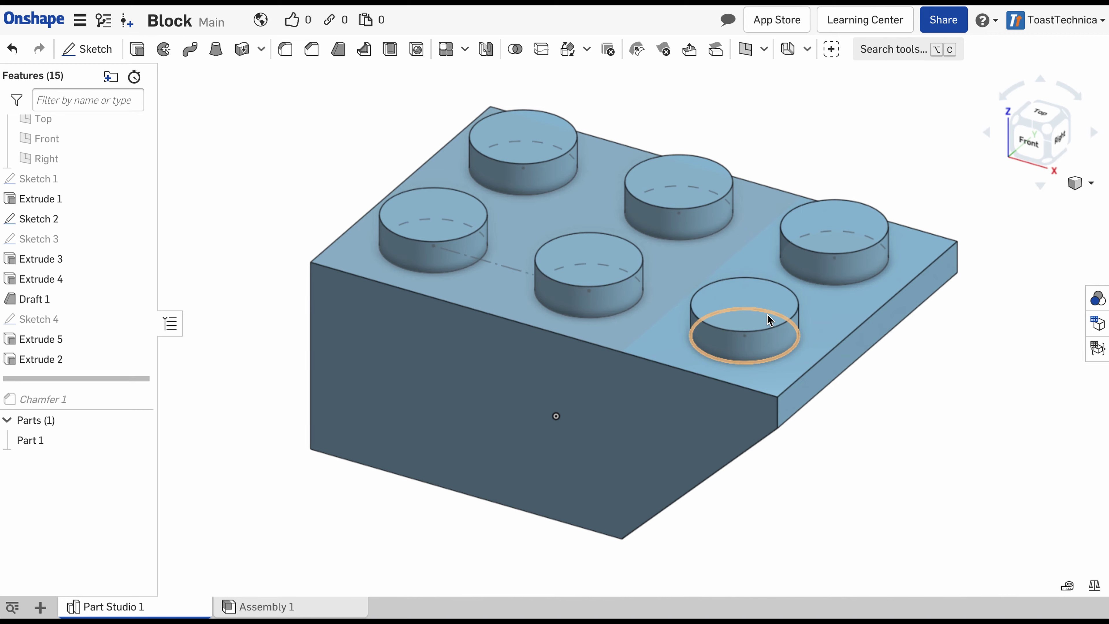
key("shift+Up")
key("shift+Up")
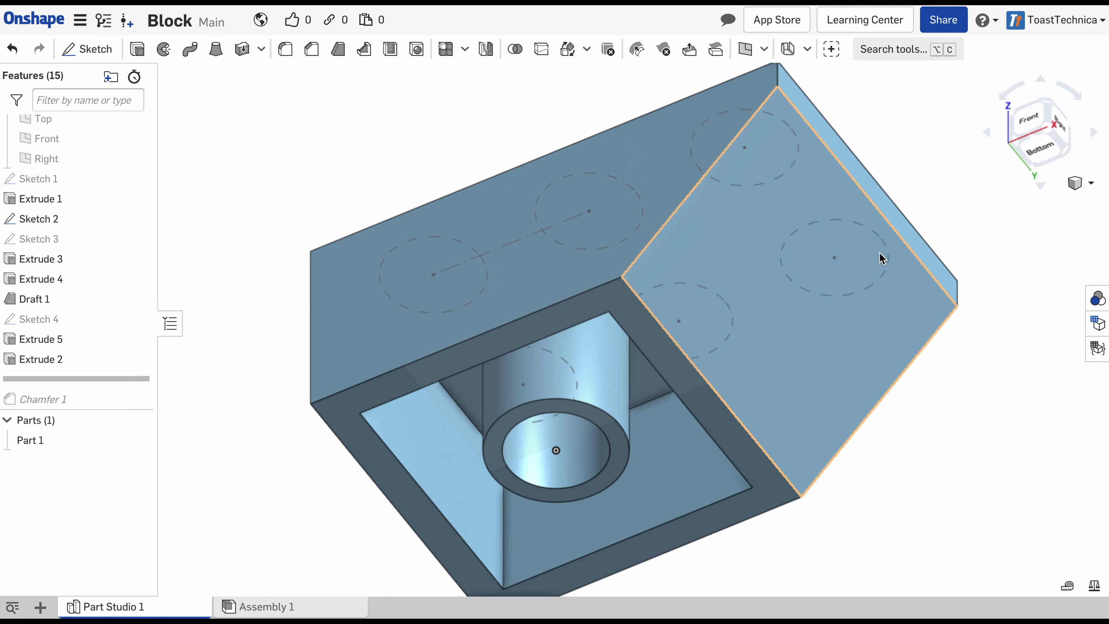
key("shift+1")
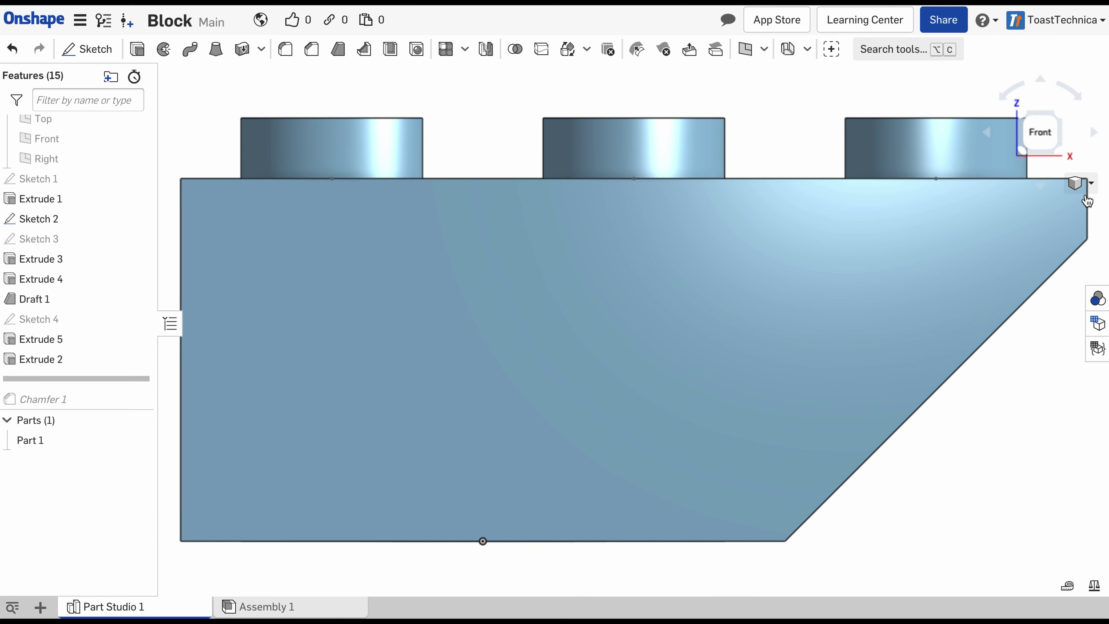
scroll(955, 287, "down", 5)
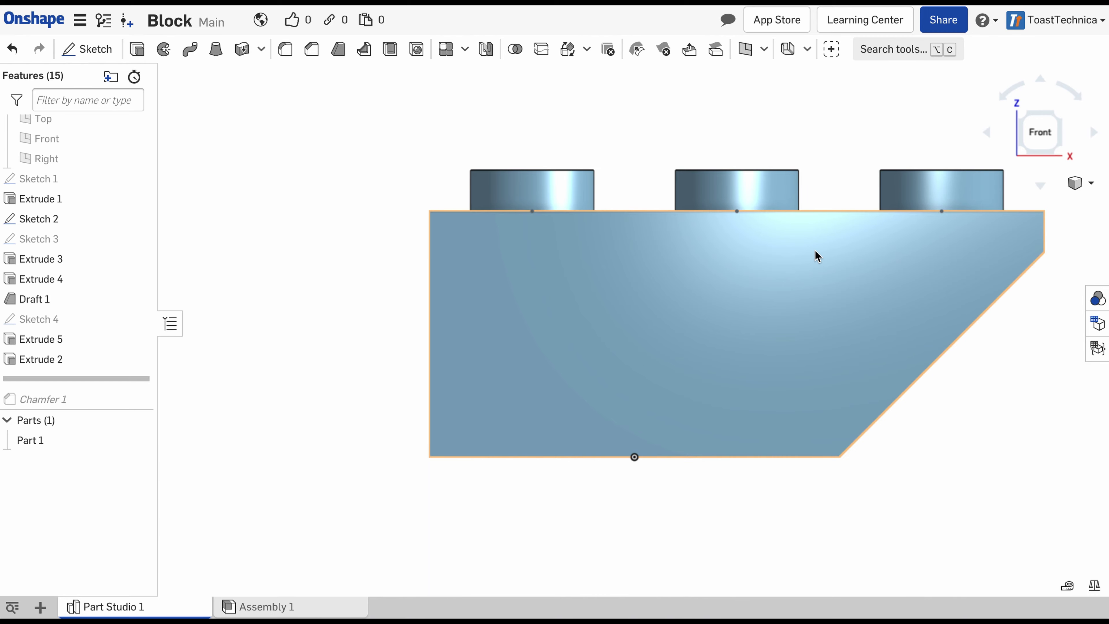
key("Down")
key("Down")
key("Down")
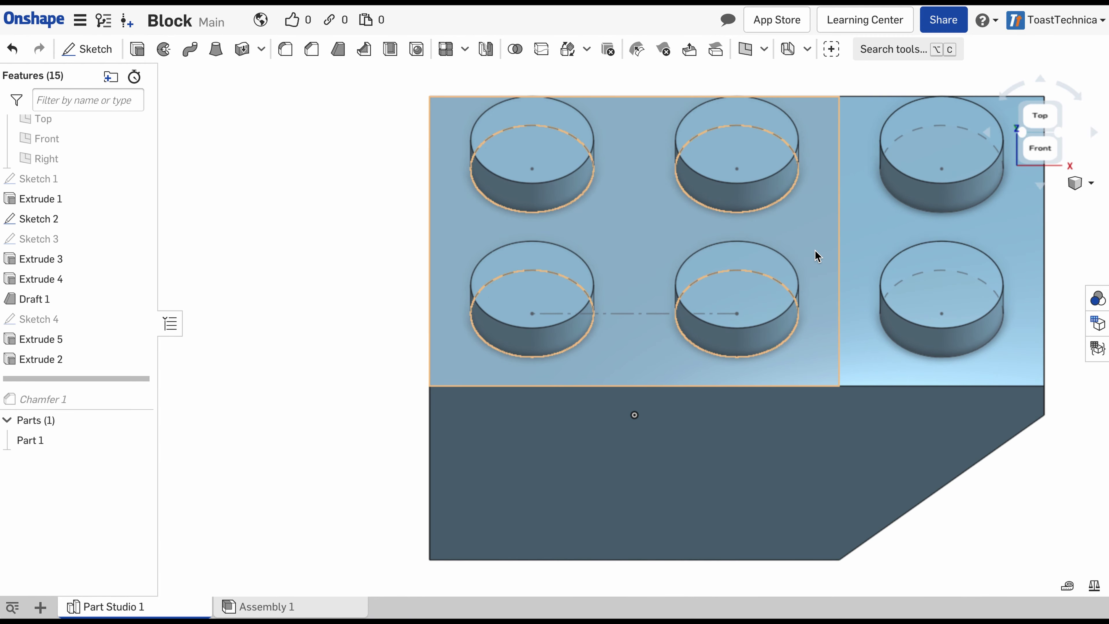